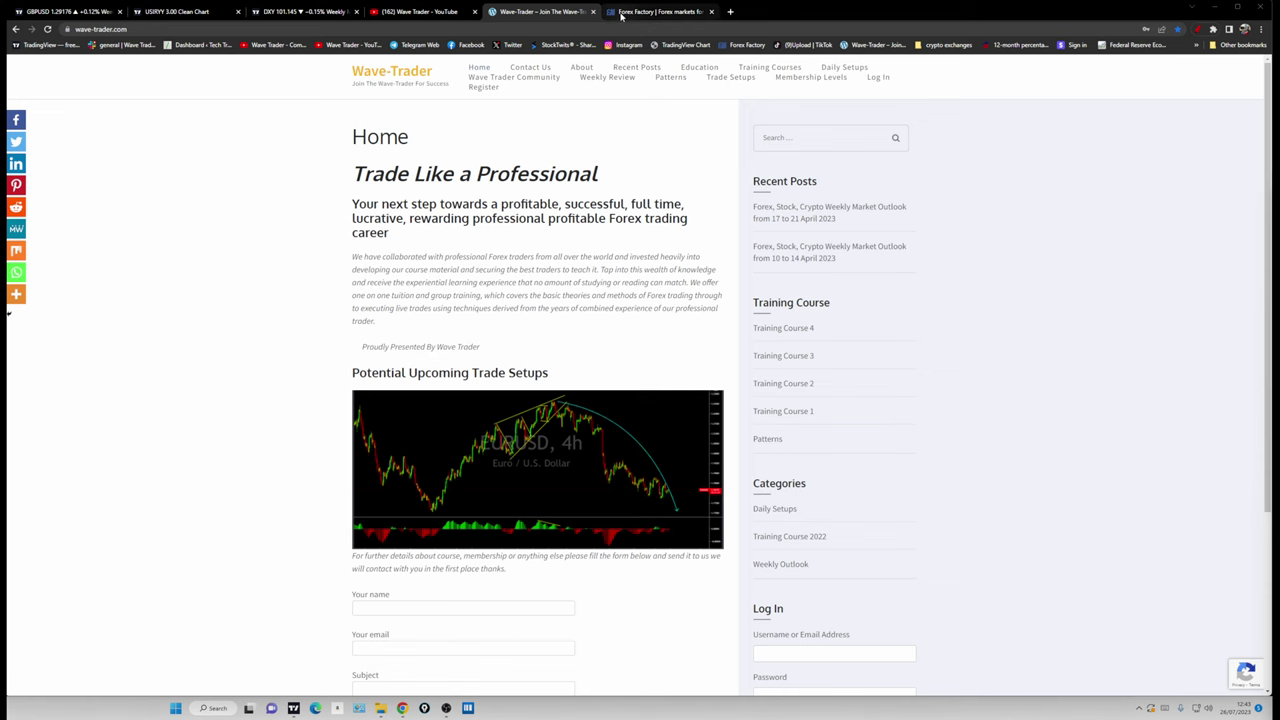
- Open the Forex Factory calendar, circle the Federal Funds Rate forecast and its USD currency, underline the July 26 date, and clear the marks
{"action": "left_click", "coordinate": [655, 11]}
{"action": "scroll", "coordinate": [482, 451], "scroll_direction": "down", "scroll_amount": 2}
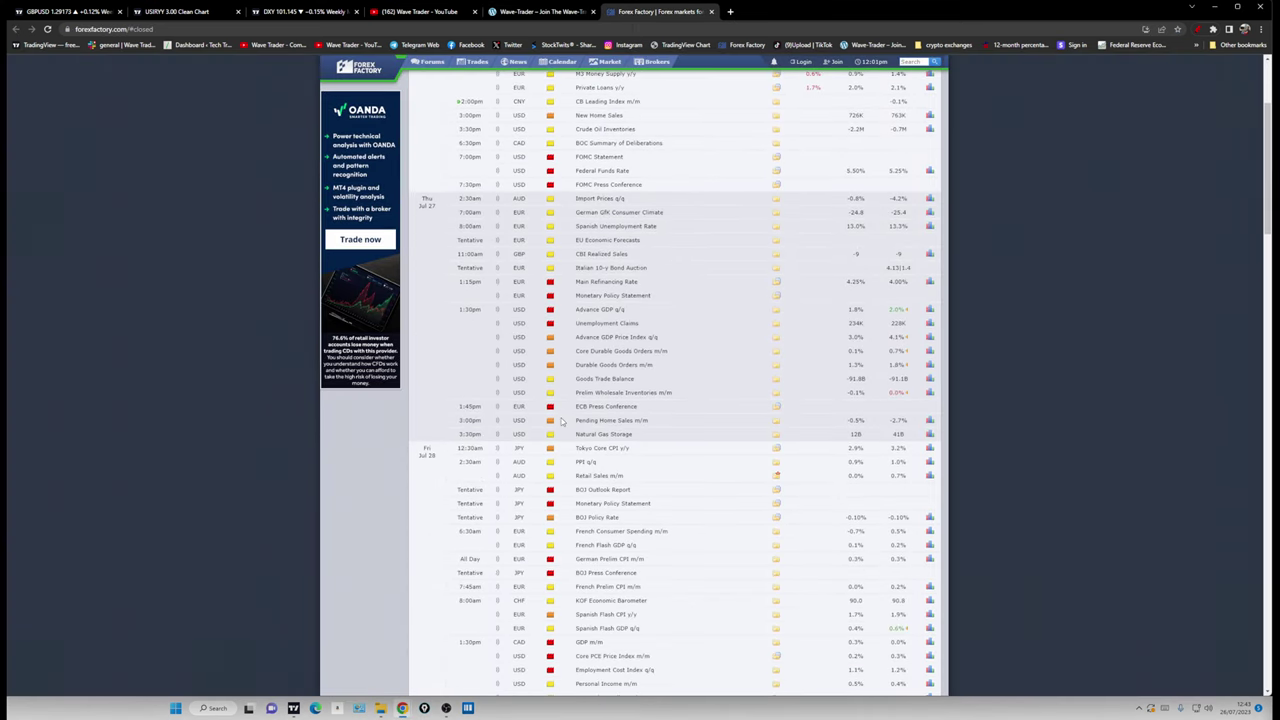
{"action": "scroll", "coordinate": [222, 287], "scroll_direction": "up", "scroll_amount": 2}
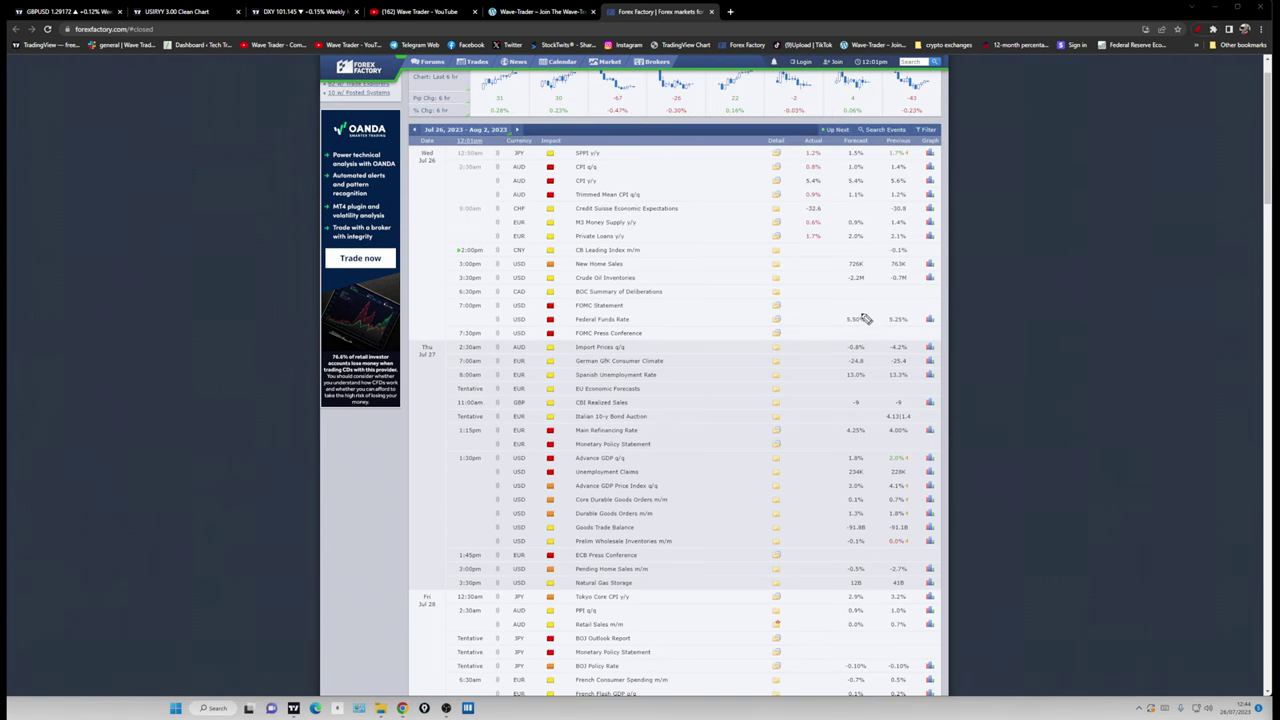
{"action": "mouse_move", "coordinate": [865, 316]}
{"action": "left_mouse_down"}
{"action": "mouse_move", "coordinate": [842, 330]}
{"action": "mouse_move", "coordinate": [910, 328]}
{"action": "mouse_move", "coordinate": [862, 313]}
{"action": "left_mouse_up"}
{"action": "mouse_move", "coordinate": [528, 300]}
{"action": "left_mouse_down"}
{"action": "mouse_move", "coordinate": [530, 340]}
{"action": "mouse_move", "coordinate": [538, 299]}
{"action": "left_mouse_up"}
{"action": "left_click_drag", "start_coordinate": [420, 167], "coordinate": [436, 168]}
{"action": "key", "text": "Escape"}
- Find the Thursday, August 3 events in the economic calendar and underline that date
{"action": "scroll", "coordinate": [574, 466], "scroll_direction": "down", "scroll_amount": 12}
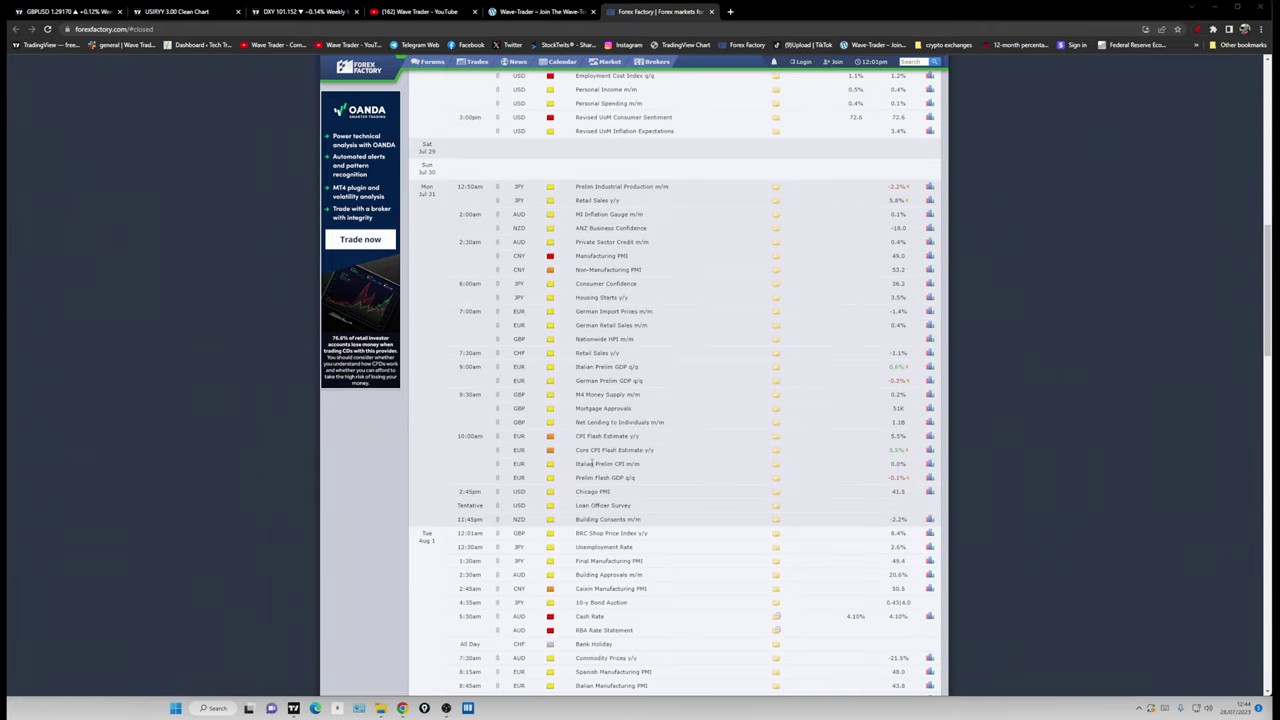
{"action": "scroll", "coordinate": [593, 466], "scroll_direction": "down", "scroll_amount": 3}
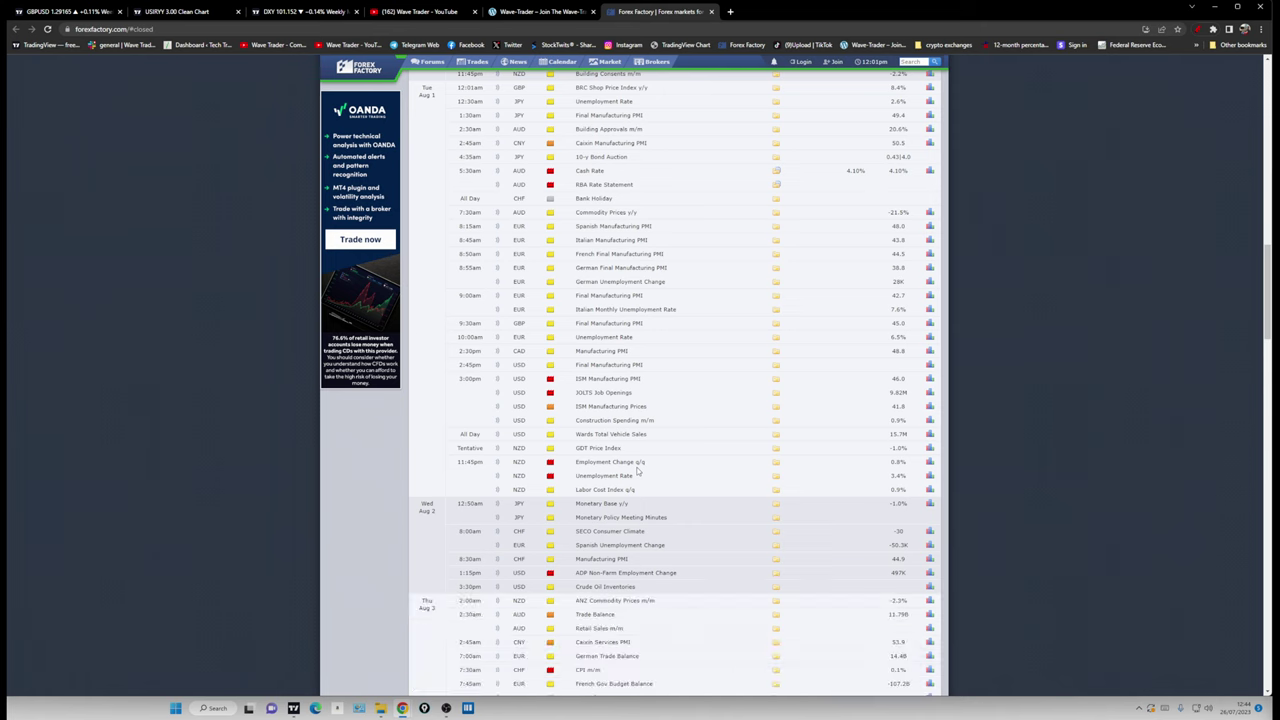
{"action": "scroll", "coordinate": [640, 470], "scroll_direction": "down", "scroll_amount": 3}
{"action": "scroll", "coordinate": [640, 470], "scroll_direction": "down", "scroll_amount": 2}
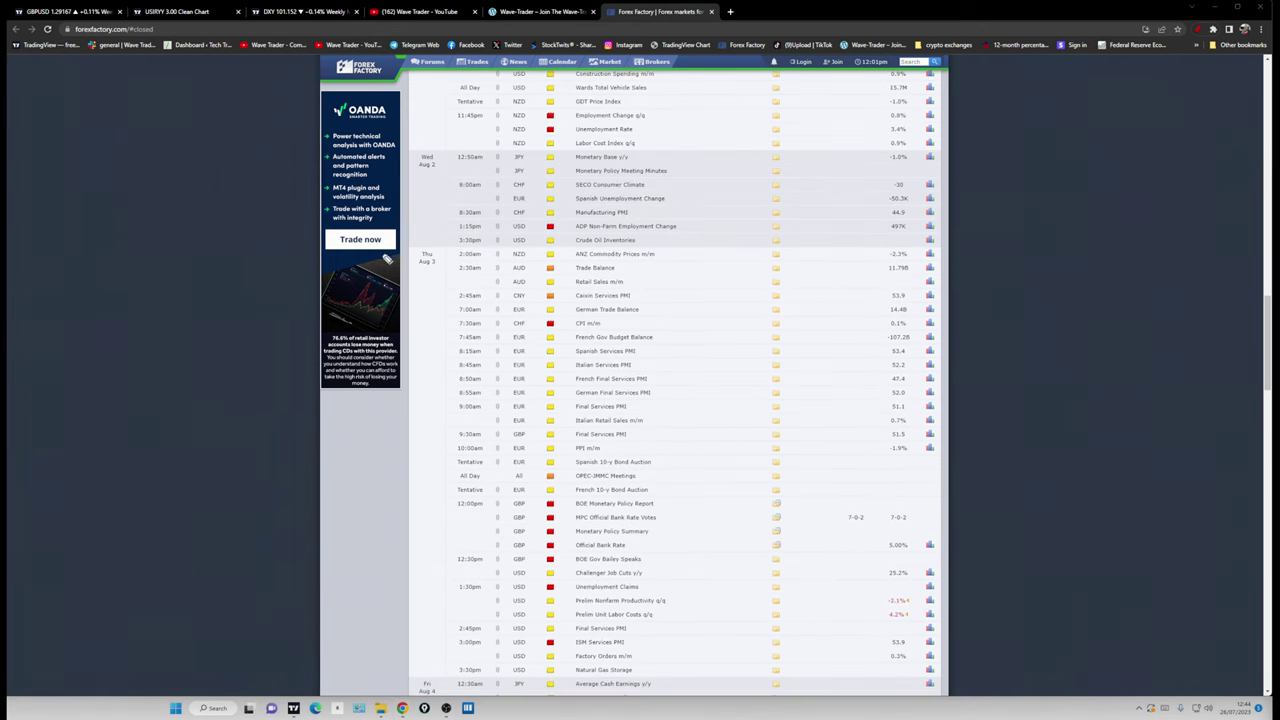
{"action": "left_click_drag", "start_coordinate": [419, 268], "coordinate": [452, 268]}
{"action": "scroll", "coordinate": [119, 354], "scroll_direction": "down", "scroll_amount": 2}
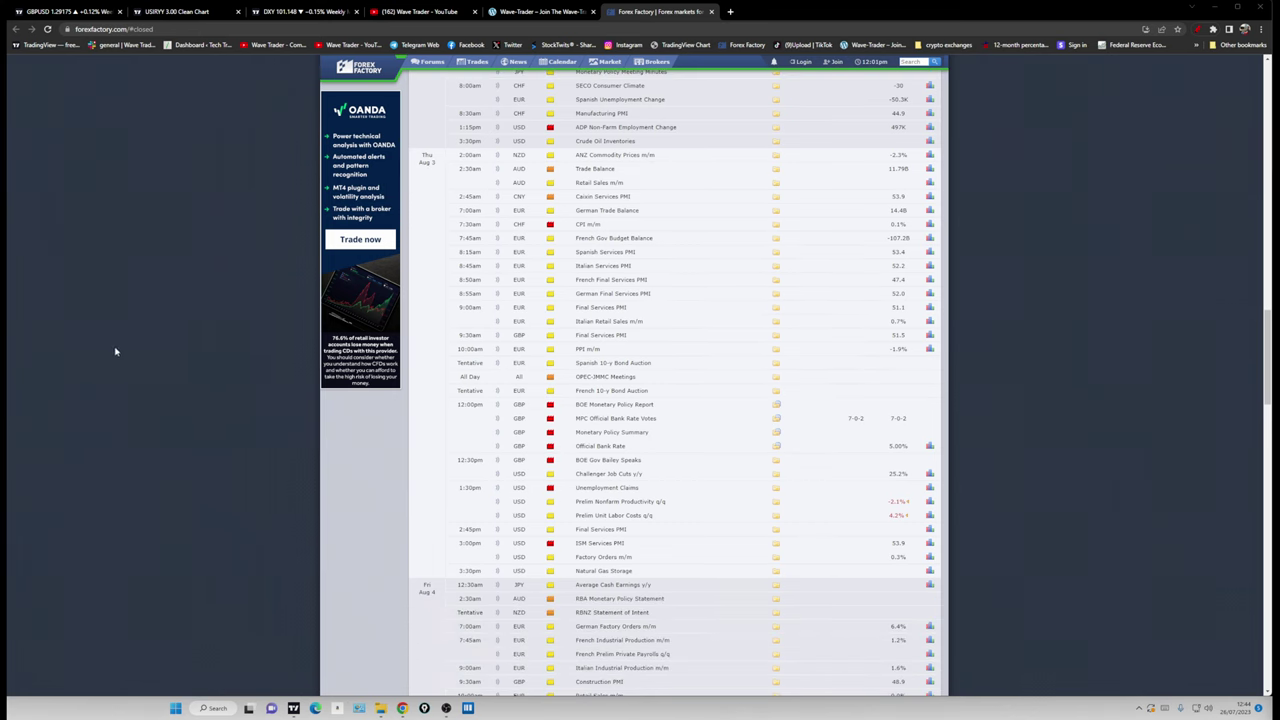
- Expand the details of the August 3 GBP Official Bank Rate event, circle the GBP currency, and clear the marks
{"action": "left_click", "coordinate": [777, 446]}
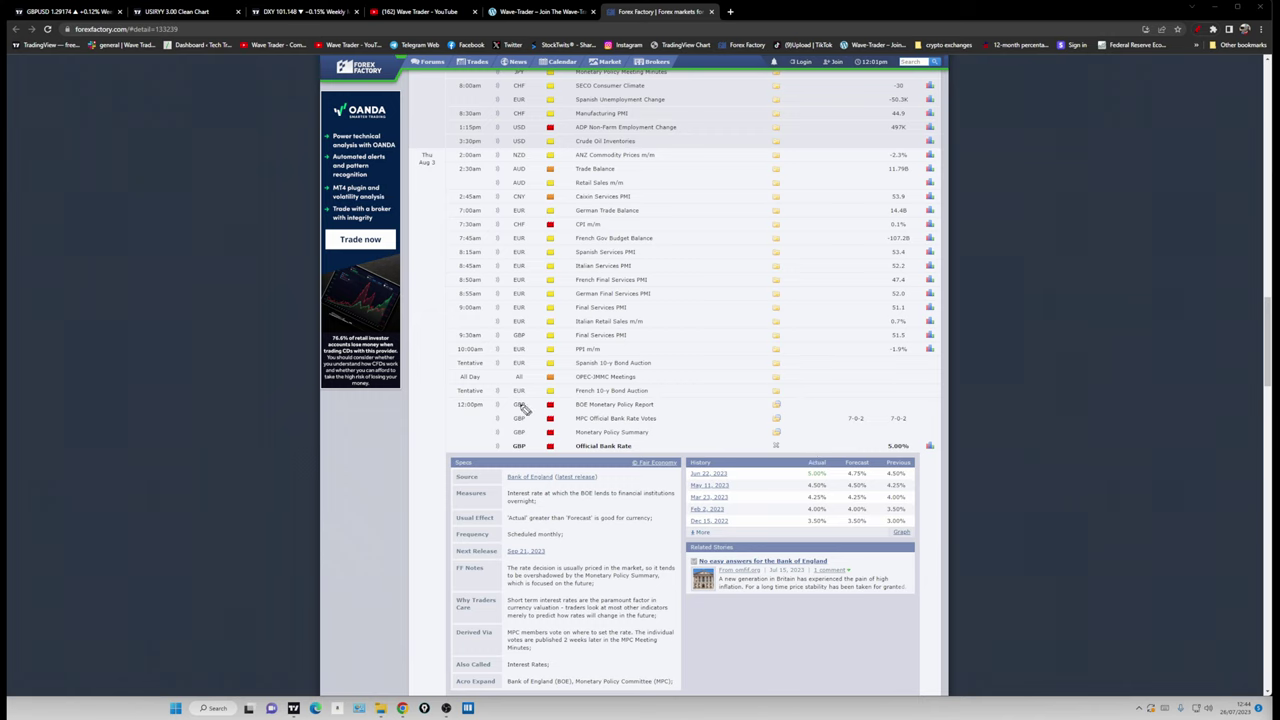
{"action": "mouse_move", "coordinate": [522, 403]}
{"action": "left_mouse_down"}
{"action": "mouse_move", "coordinate": [505, 452]}
{"action": "mouse_move", "coordinate": [542, 428]}
{"action": "mouse_move", "coordinate": [526, 400]}
{"action": "left_mouse_up"}
{"action": "mouse_move", "coordinate": [540, 392]}
{"action": "left_mouse_down"}
{"action": "mouse_move", "coordinate": [486, 424]}
{"action": "mouse_move", "coordinate": [560, 440]}
{"action": "mouse_move", "coordinate": [534, 386]}
{"action": "mouse_move", "coordinate": [528, 396]}
{"action": "left_mouse_up"}
{"action": "key", "text": "Escape"}
- Return to the July 26 events in the calendar, circle the FOMC entries for USD, and clear the mark
{"action": "scroll", "coordinate": [566, 317], "scroll_direction": "up", "scroll_amount": 10}
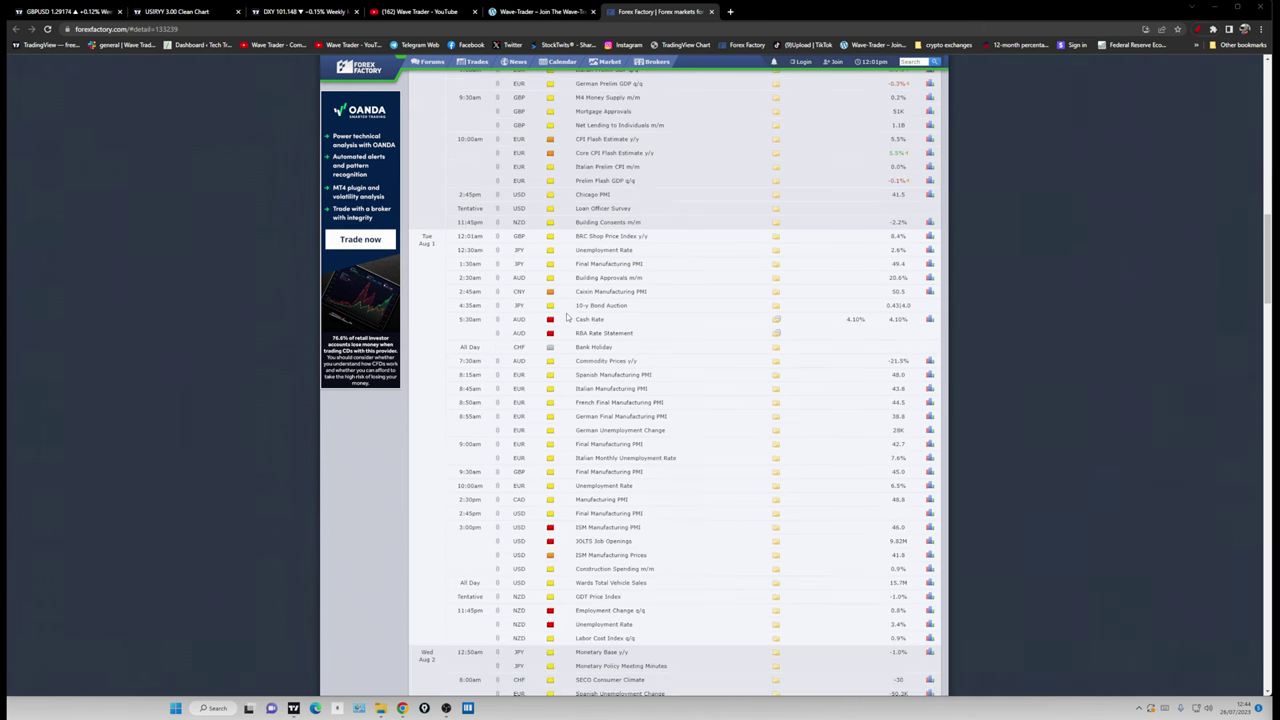
{"action": "scroll", "coordinate": [566, 317], "scroll_direction": "up", "scroll_amount": 3}
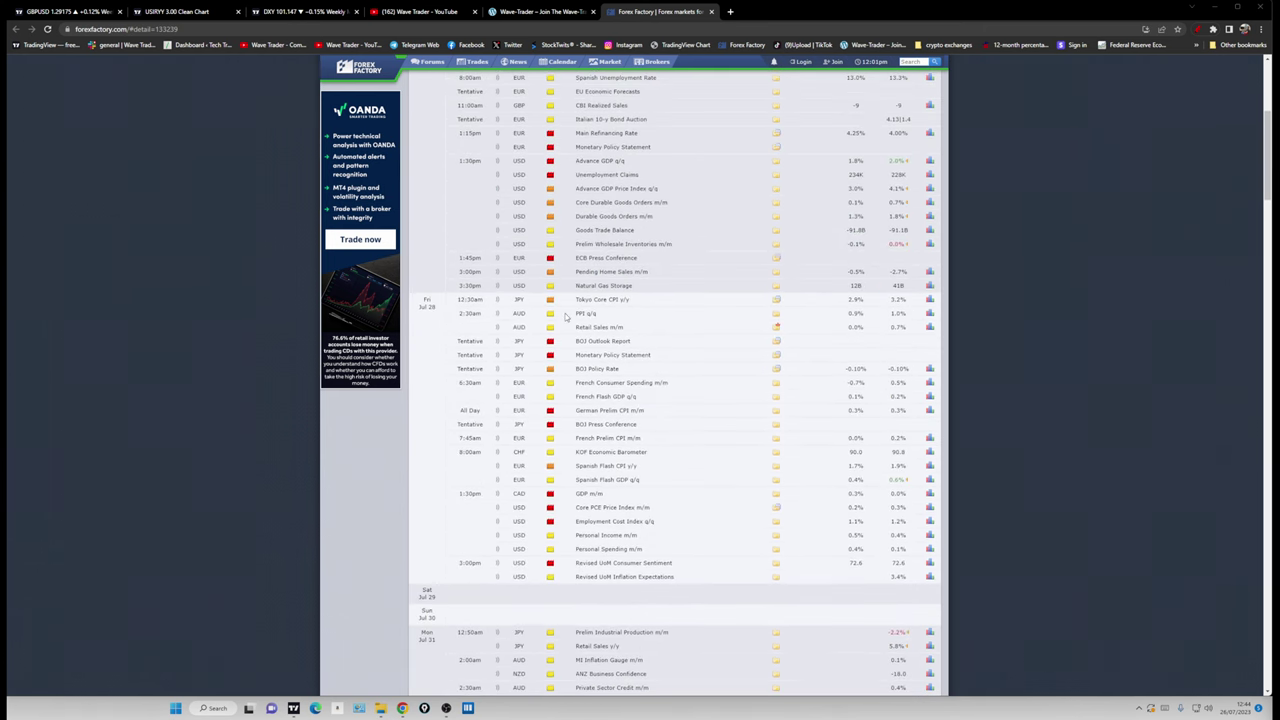
{"action": "scroll", "coordinate": [566, 322], "scroll_direction": "up", "scroll_amount": 2}
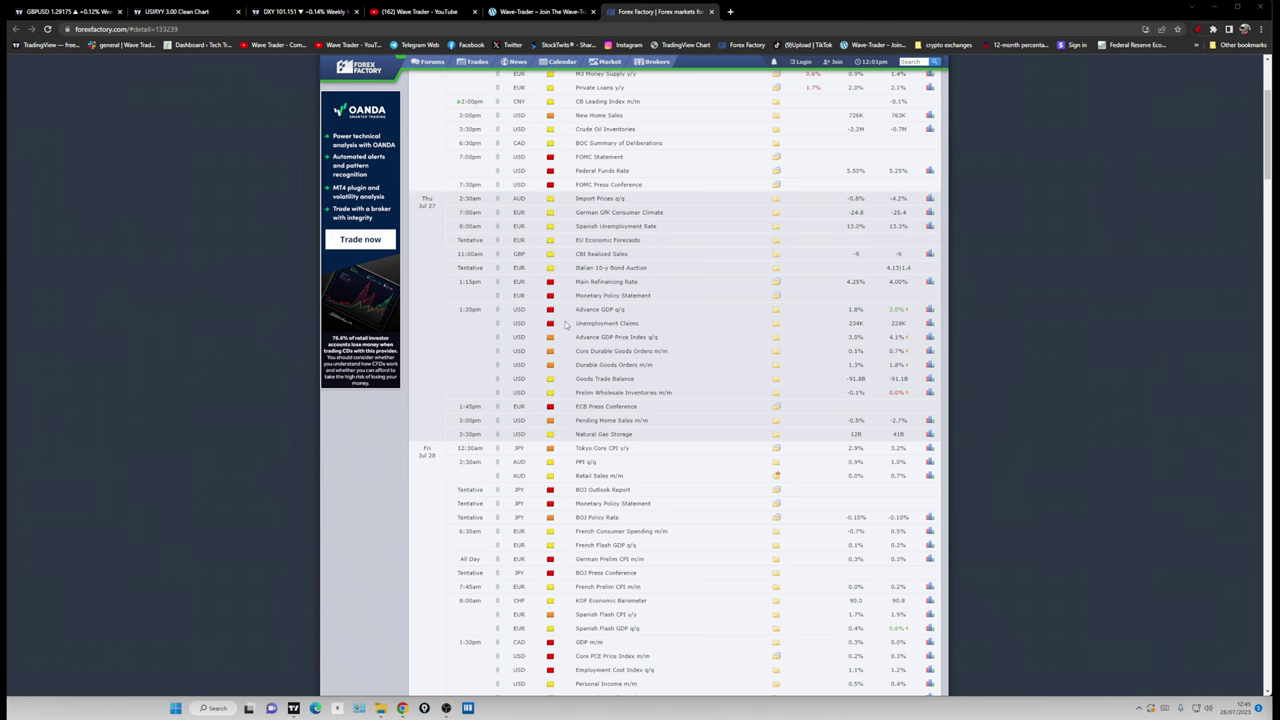
{"action": "scroll", "coordinate": [566, 326], "scroll_direction": "up", "scroll_amount": 3}
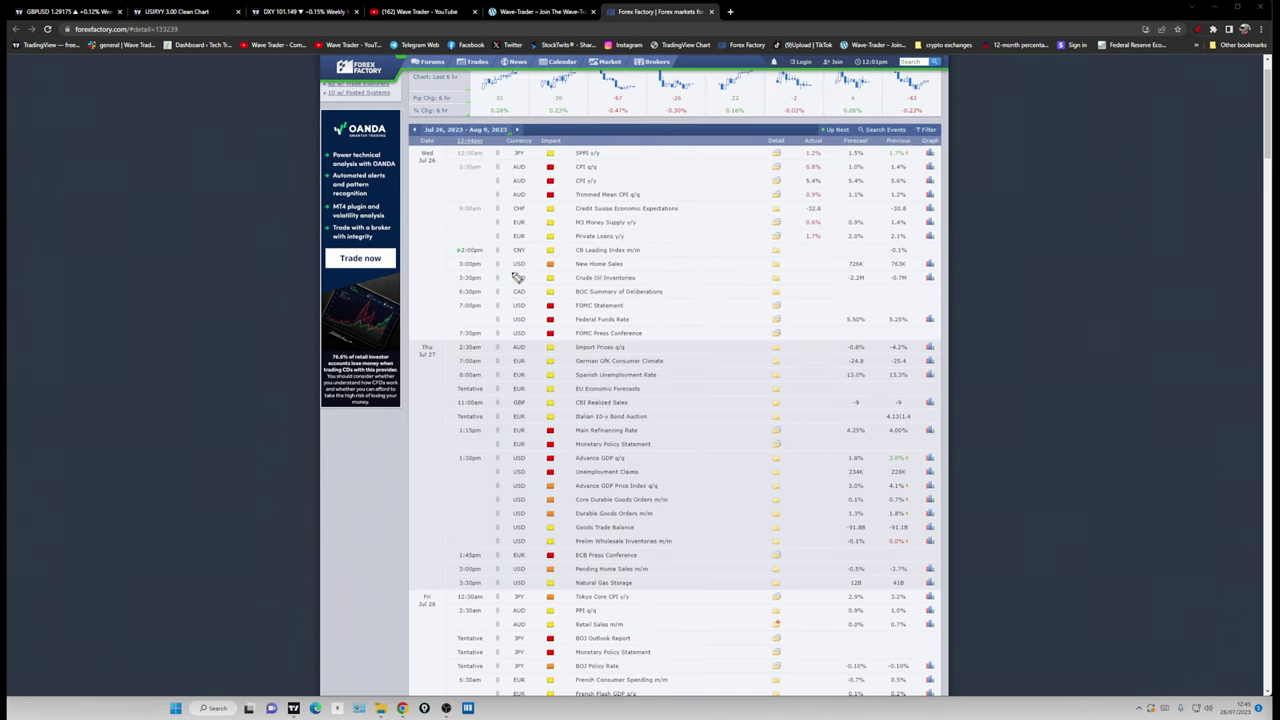
{"action": "mouse_move", "coordinate": [562, 308]}
{"action": "left_mouse_down"}
{"action": "mouse_move", "coordinate": [540, 337]}
{"action": "mouse_move", "coordinate": [565, 306]}
{"action": "mouse_move", "coordinate": [549, 300]}
{"action": "left_mouse_up"}
{"action": "key", "text": "Escape"}
- Switch to the USIRYY chart in TradingView and search its watchlist for the headline inflation minus interest rates section
{"action": "left_click", "coordinate": [300, 11]}
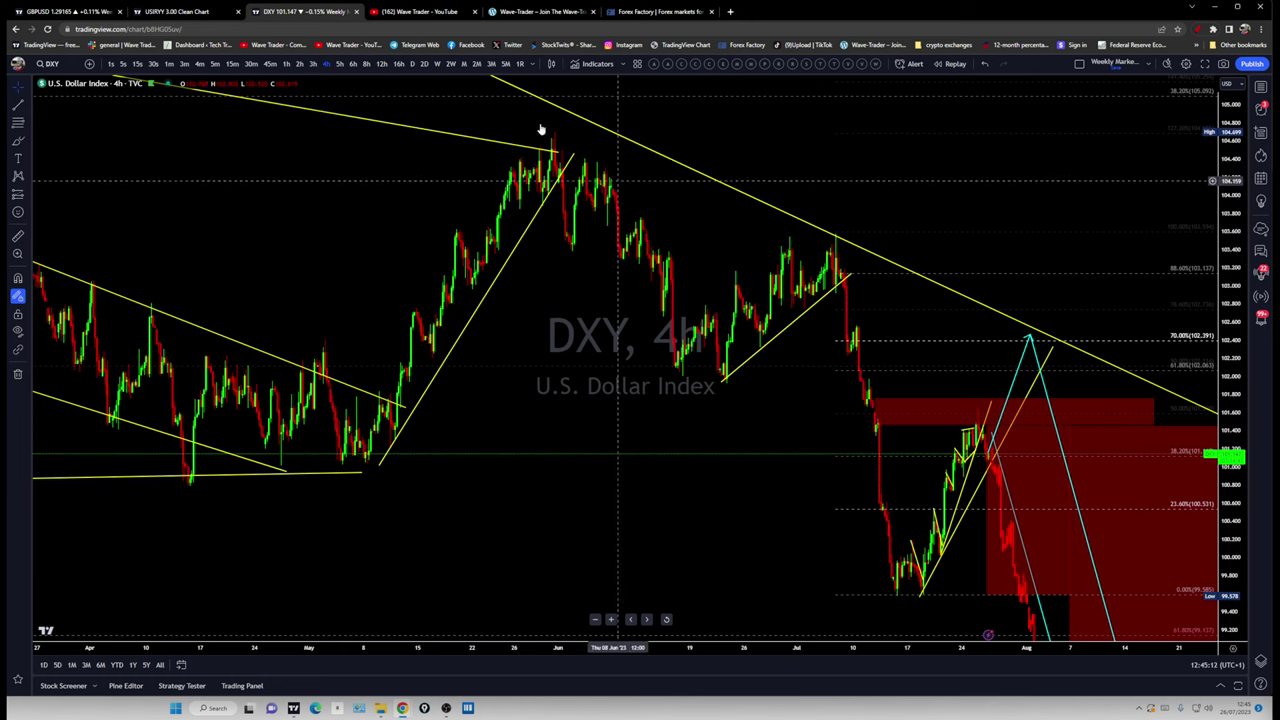
{"action": "left_click", "coordinate": [180, 11]}
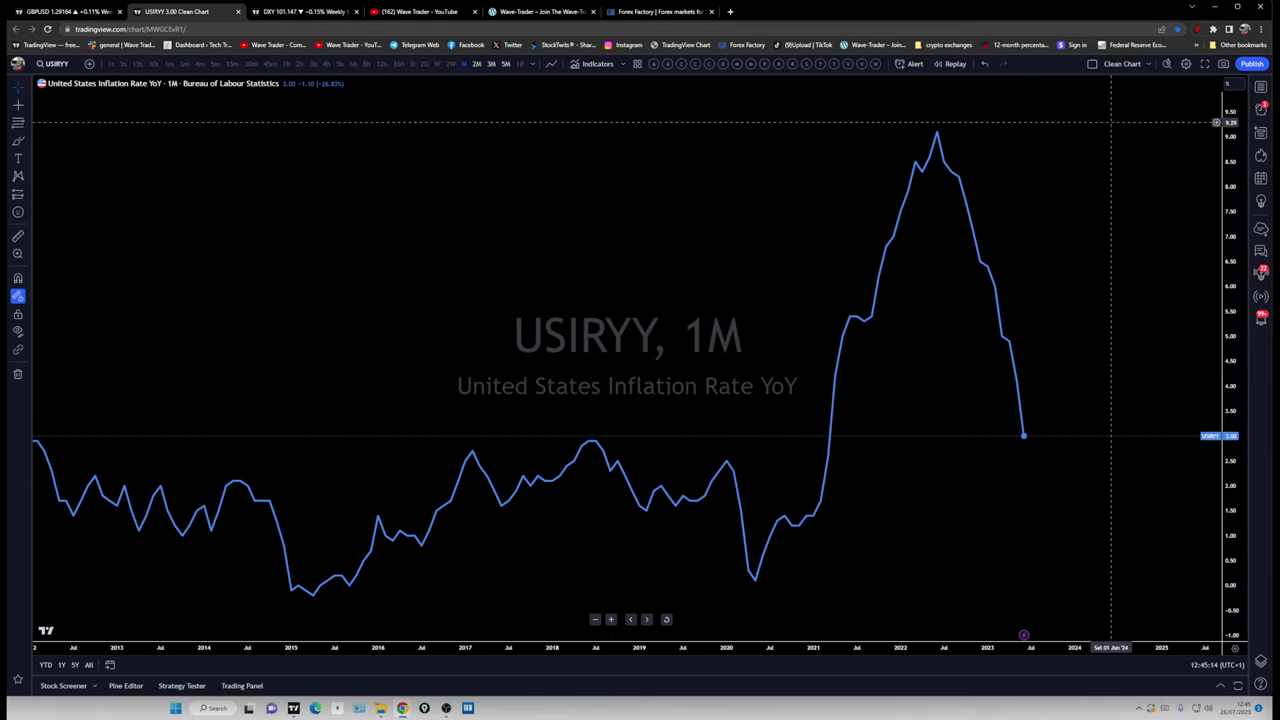
{"action": "left_click", "coordinate": [1261, 87]}
{"action": "scroll", "coordinate": [1160, 350], "scroll_direction": "down", "scroll_amount": 3}
{"action": "scroll", "coordinate": [1160, 350], "scroll_direction": "up", "scroll_amount": 10}
{"action": "scroll", "coordinate": [1143, 355], "scroll_direction": "up", "scroll_amount": 10}
{"action": "scroll", "coordinate": [1143, 357], "scroll_direction": "up", "scroll_amount": 4}
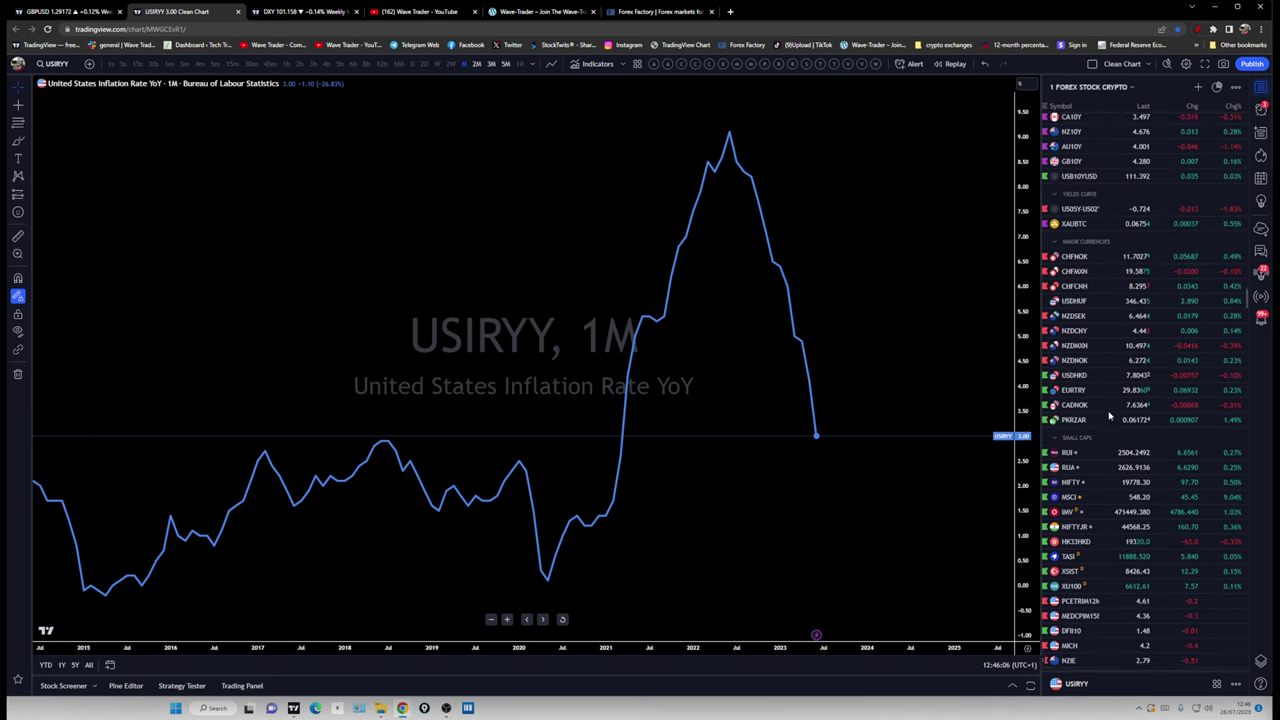
{"action": "scroll", "coordinate": [1108, 413], "scroll_direction": "down", "scroll_amount": 5}
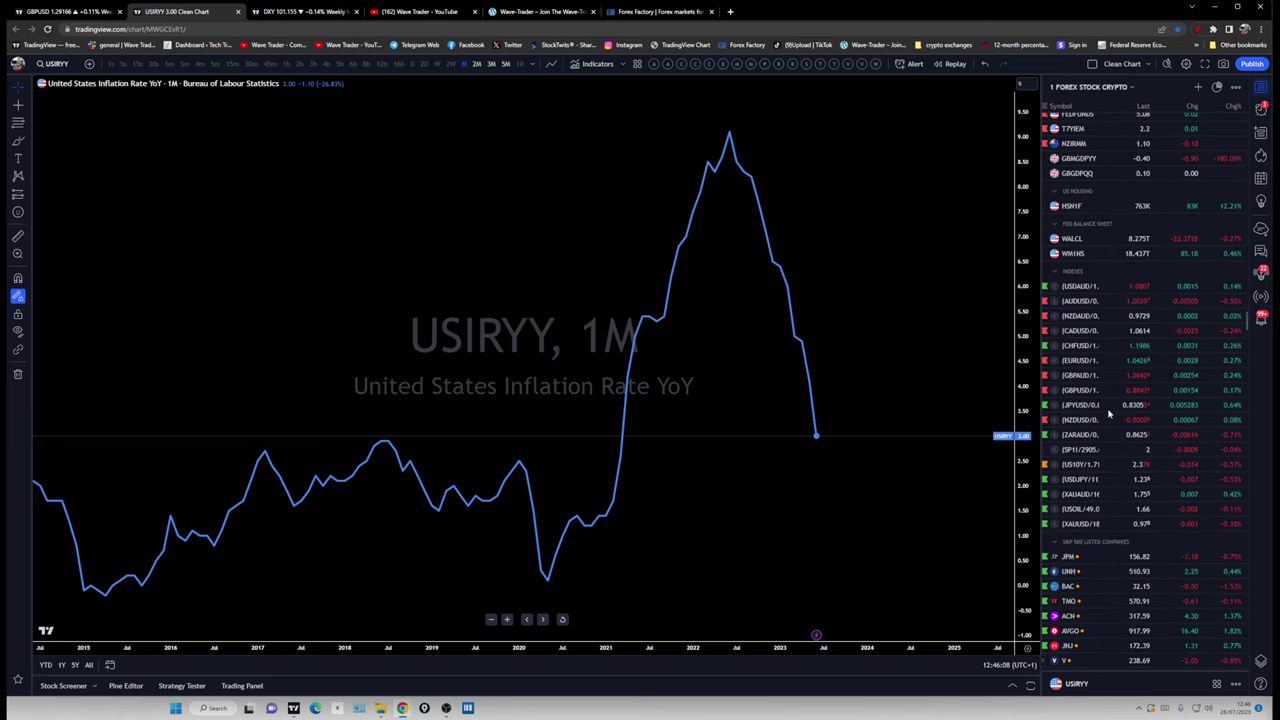
{"action": "scroll", "coordinate": [1105, 370], "scroll_direction": "down", "scroll_amount": 10}
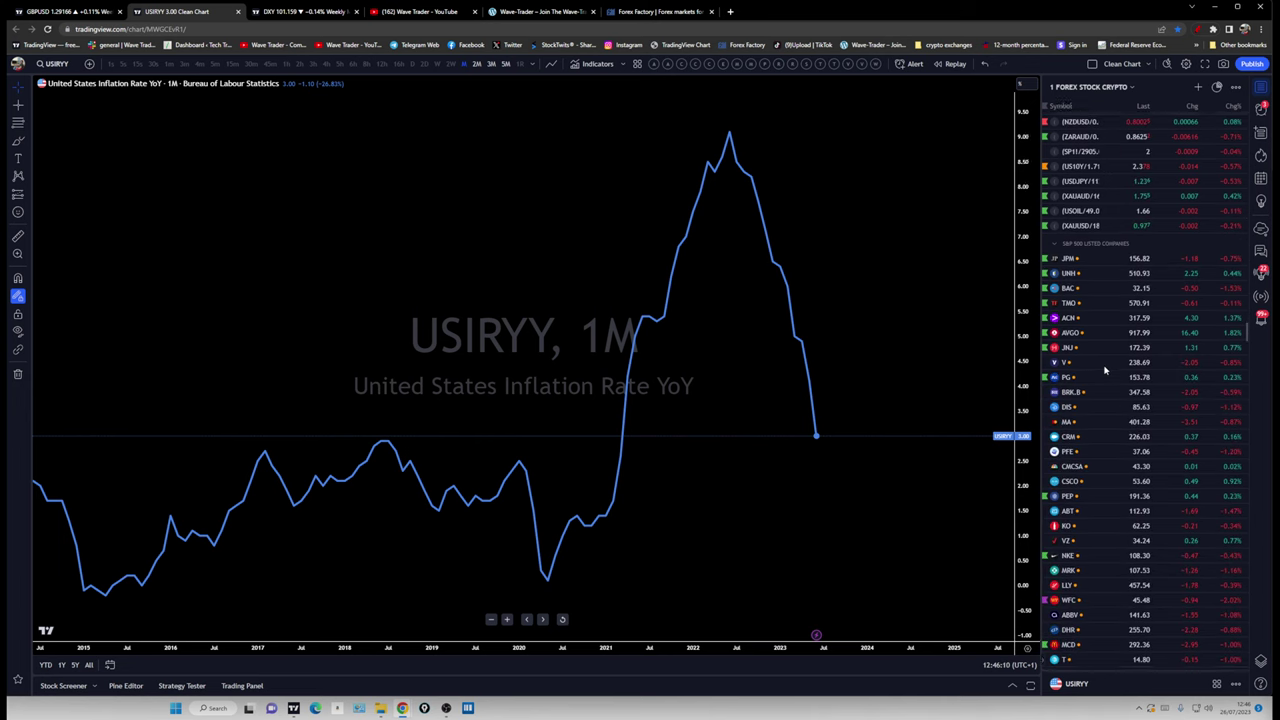
{"action": "scroll", "coordinate": [1090, 406], "scroll_direction": "down", "scroll_amount": 10}
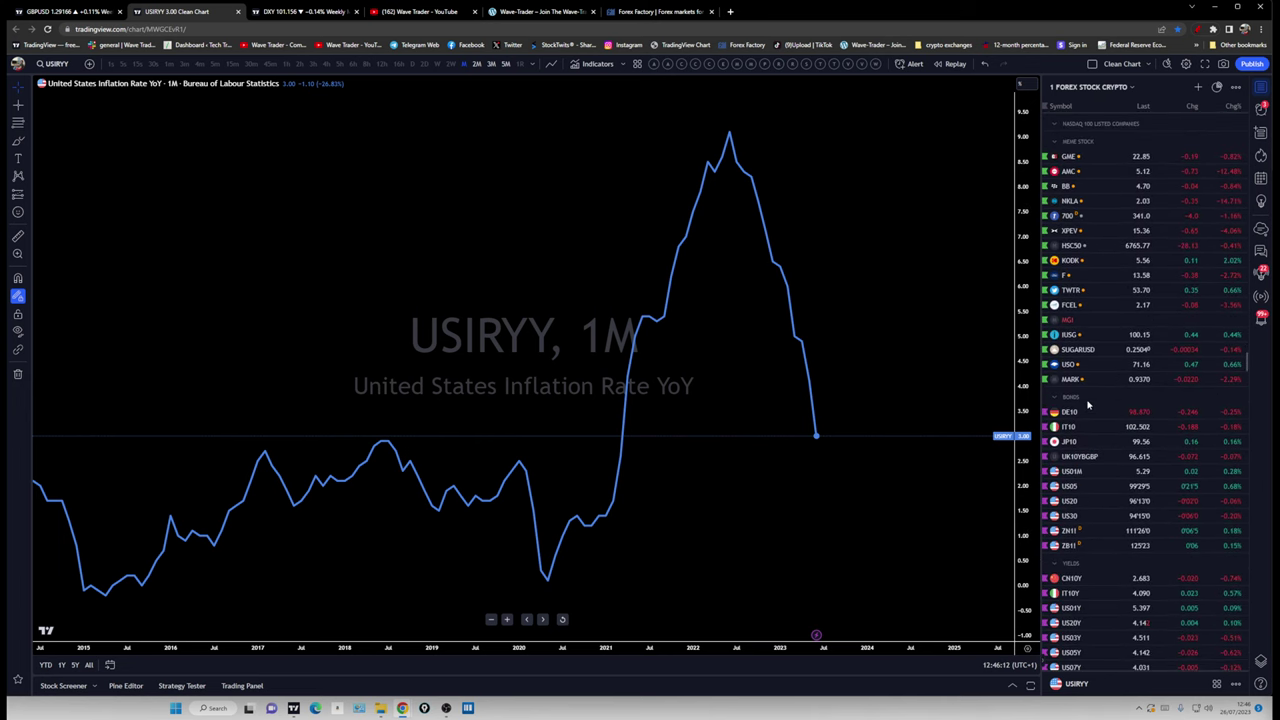
{"action": "scroll", "coordinate": [1100, 410], "scroll_direction": "down", "scroll_amount": 10}
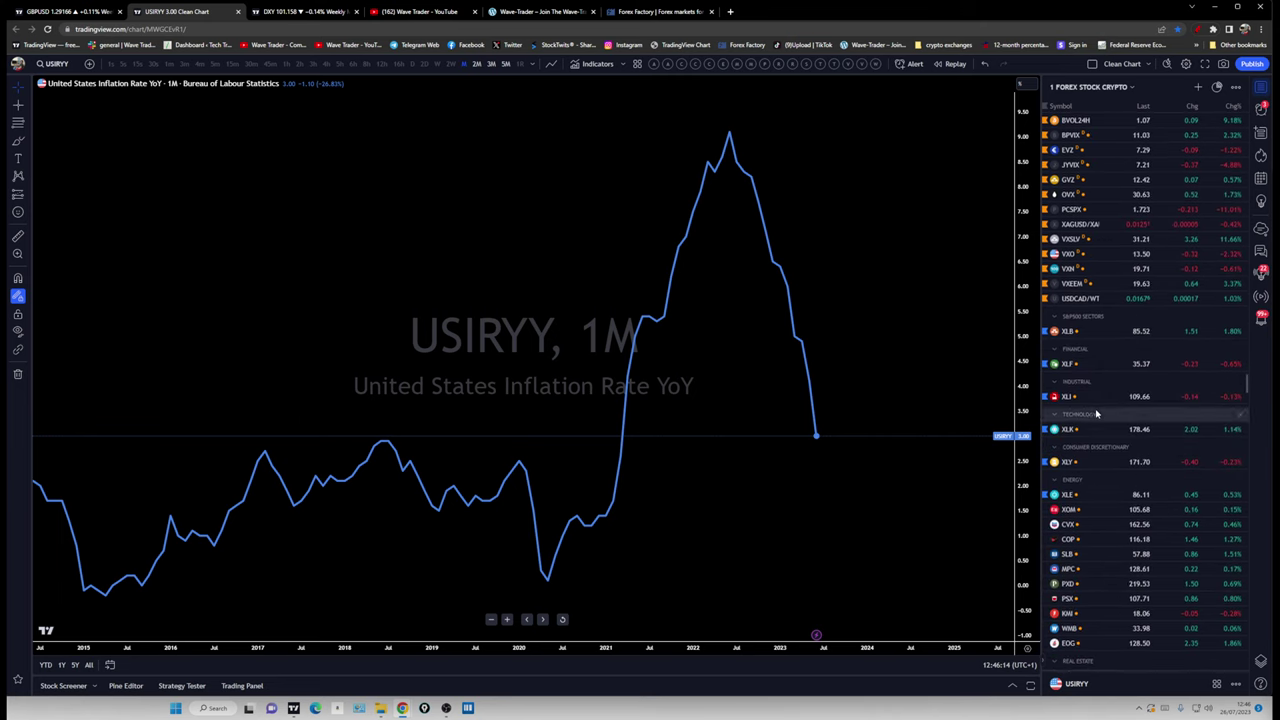
{"action": "scroll", "coordinate": [1115, 405], "scroll_direction": "down", "scroll_amount": 10}
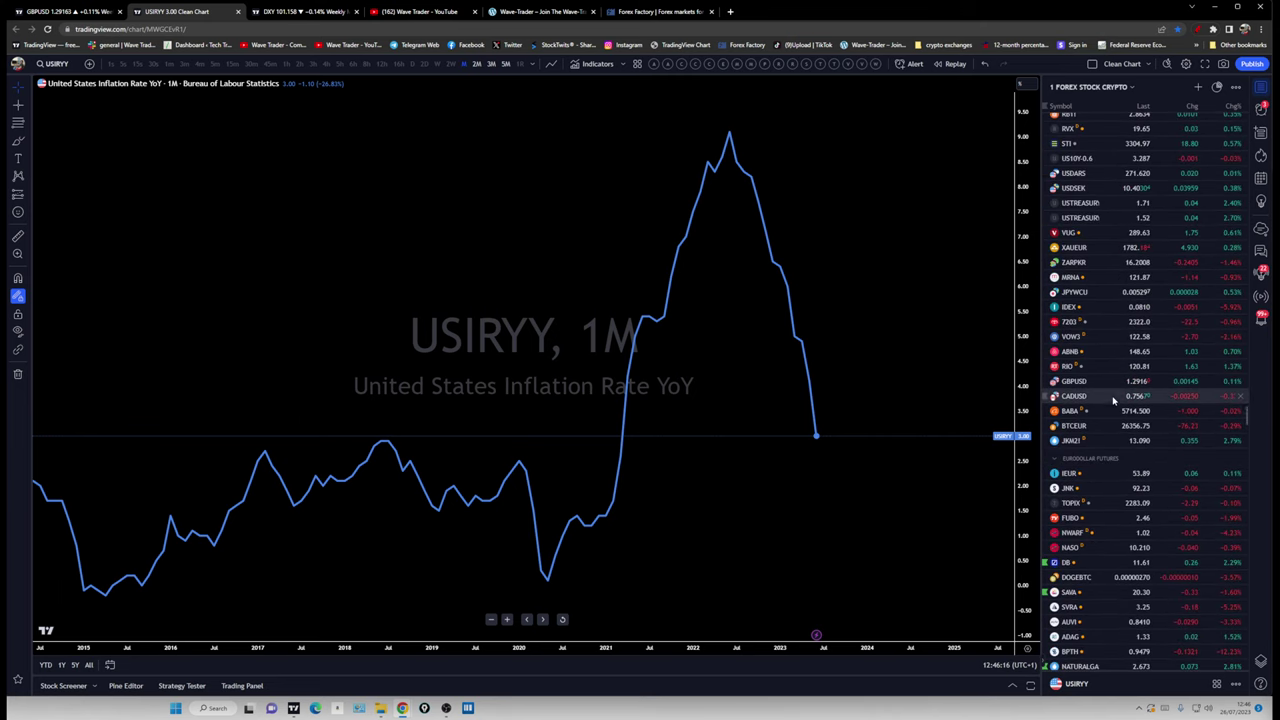
{"action": "scroll", "coordinate": [1119, 408], "scroll_direction": "down", "scroll_amount": 10}
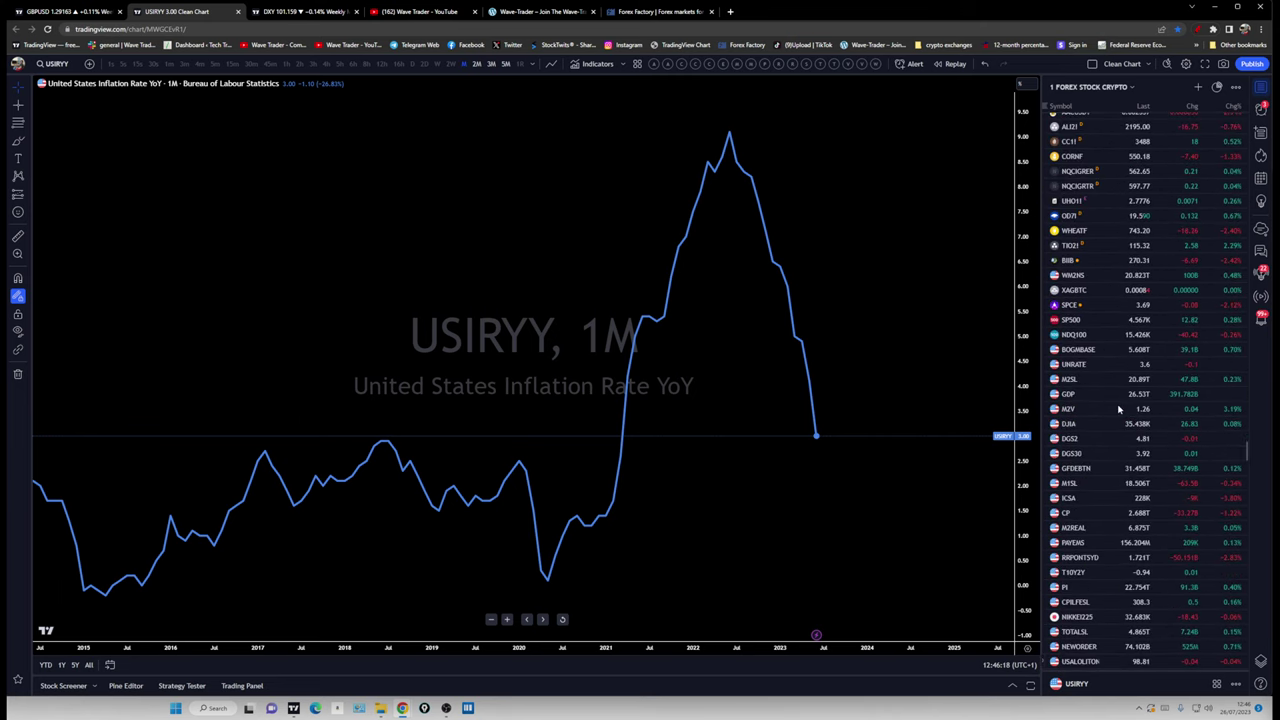
{"action": "scroll", "coordinate": [1119, 408], "scroll_direction": "down", "scroll_amount": 10}
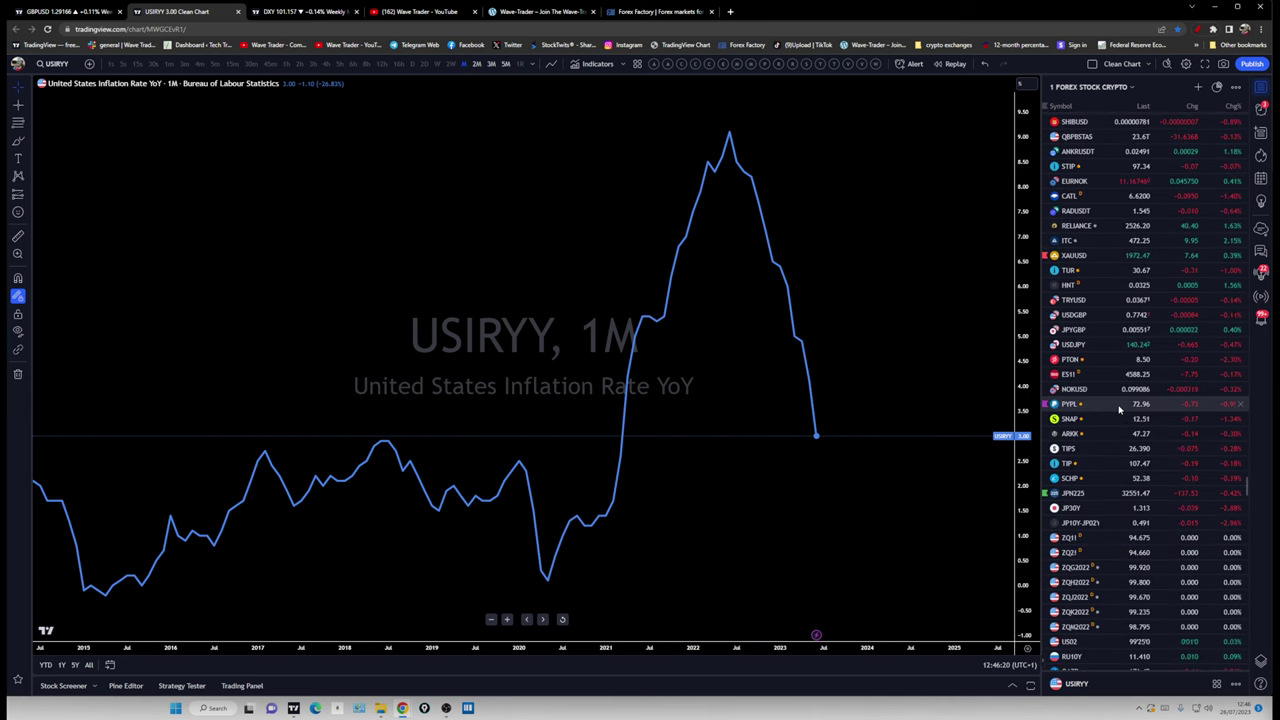
{"action": "scroll", "coordinate": [1119, 411], "scroll_direction": "down", "scroll_amount": 10}
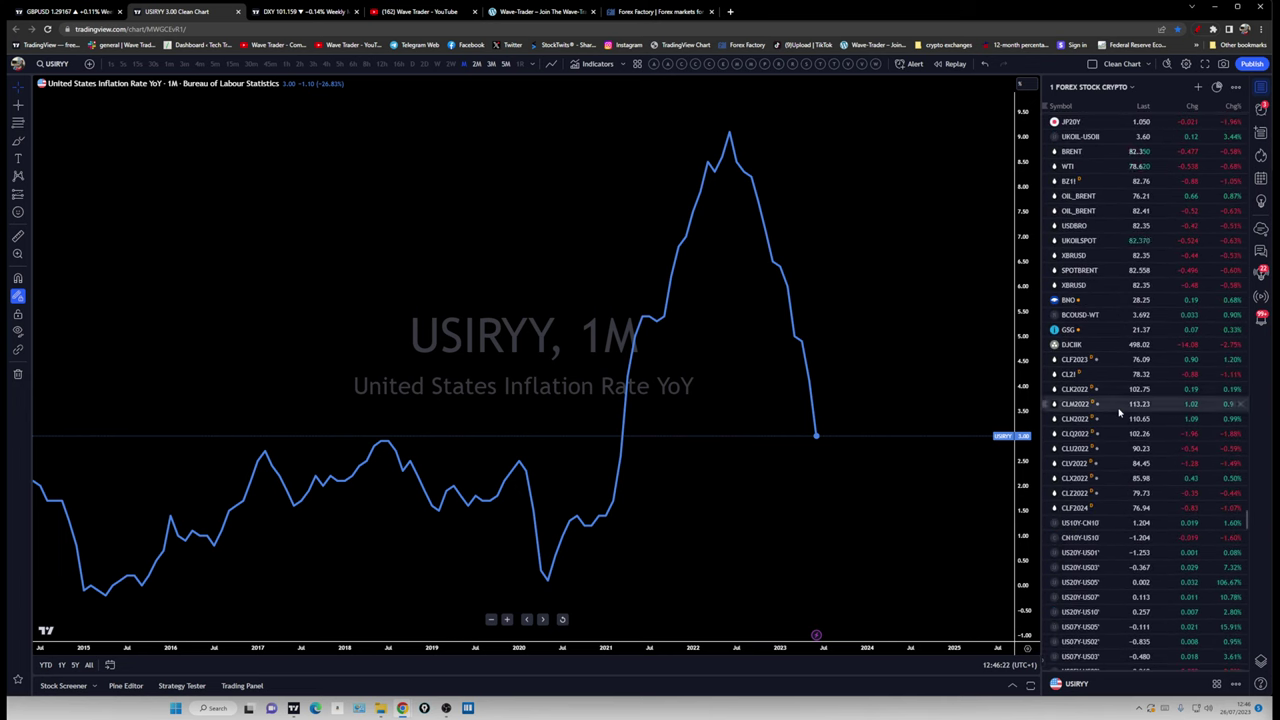
{"action": "scroll", "coordinate": [1119, 411], "scroll_direction": "down", "scroll_amount": 10}
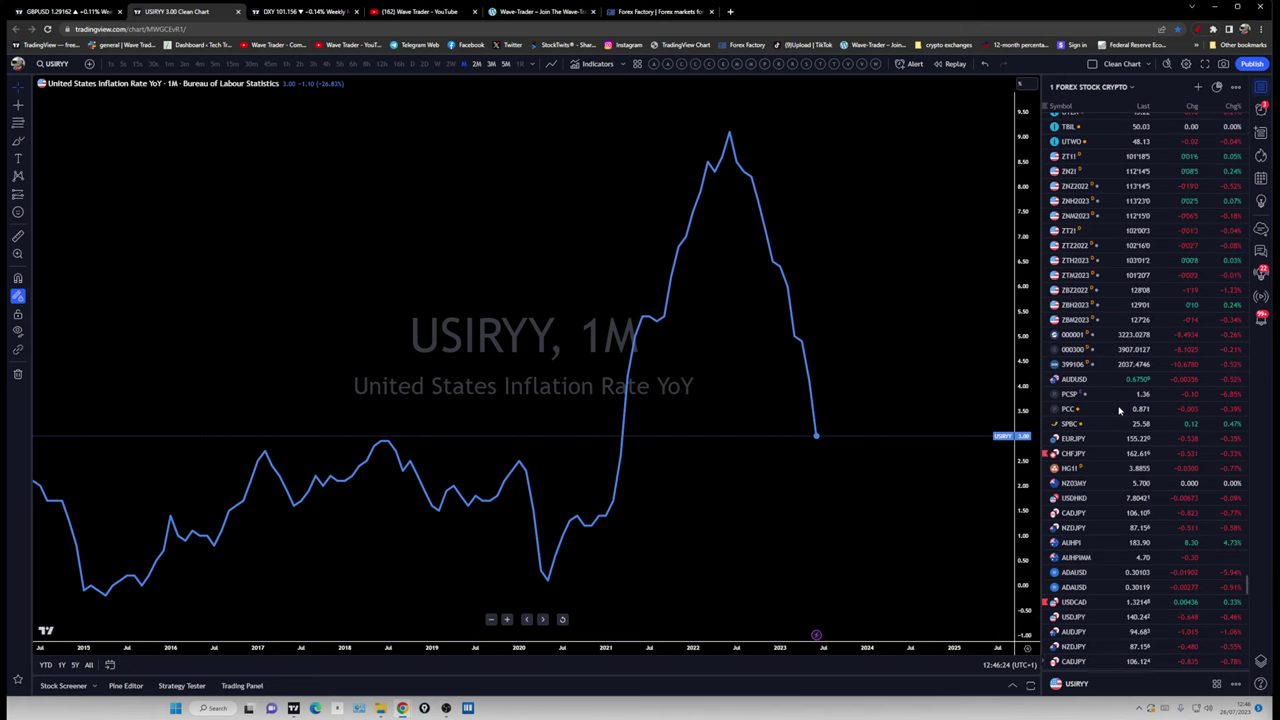
{"action": "scroll", "coordinate": [1123, 397], "scroll_direction": "down", "scroll_amount": 5}
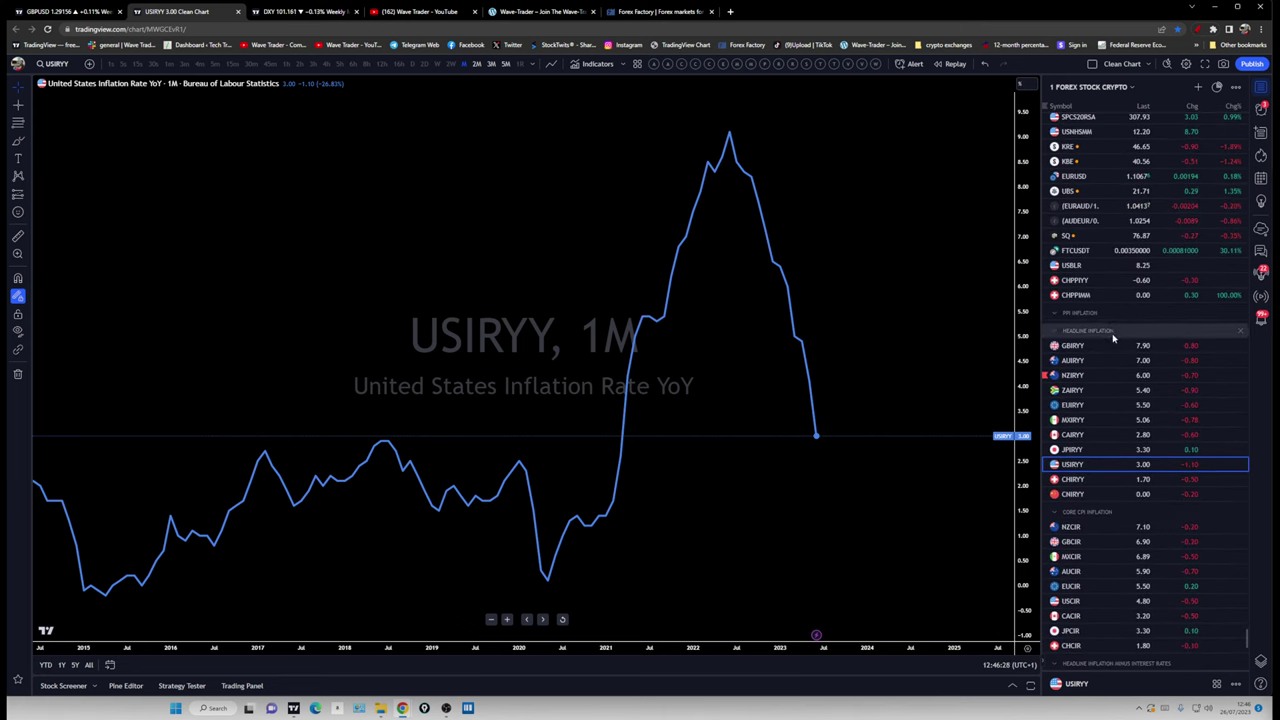
{"action": "scroll", "coordinate": [1095, 537], "scroll_direction": "down", "scroll_amount": 7}
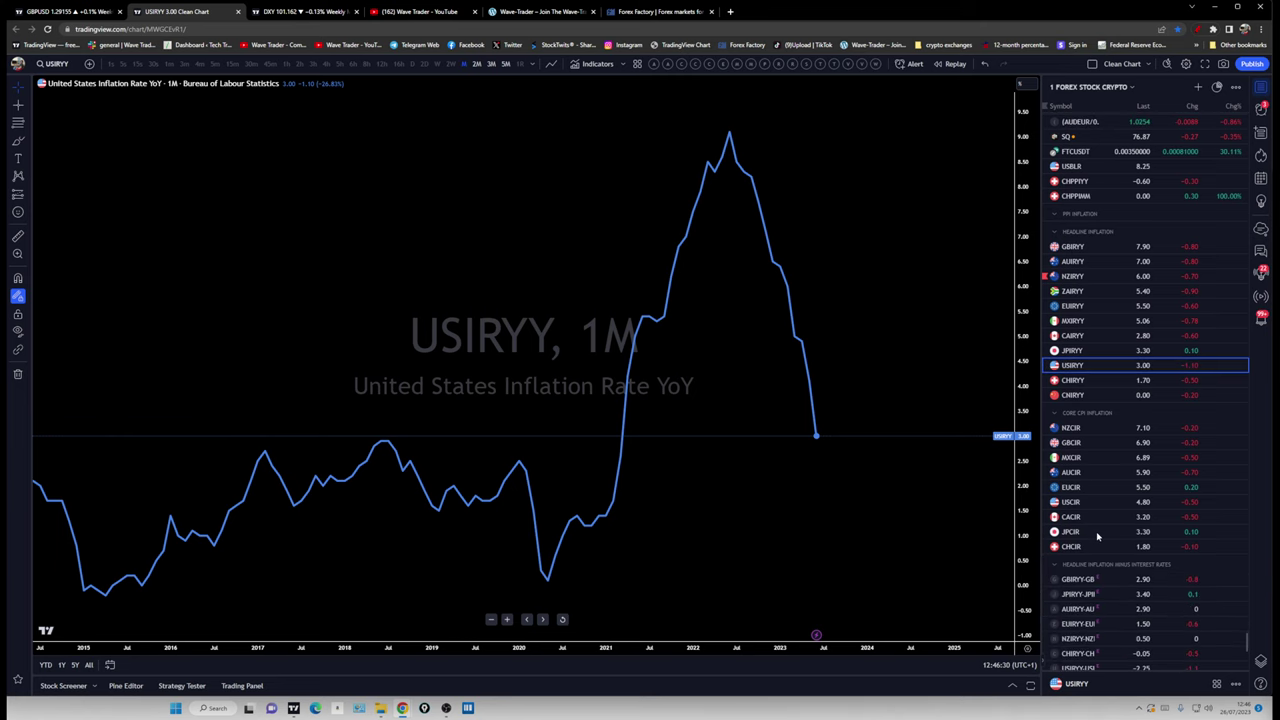
{"action": "scroll", "coordinate": [1116, 366], "scroll_direction": "down", "scroll_amount": 1}
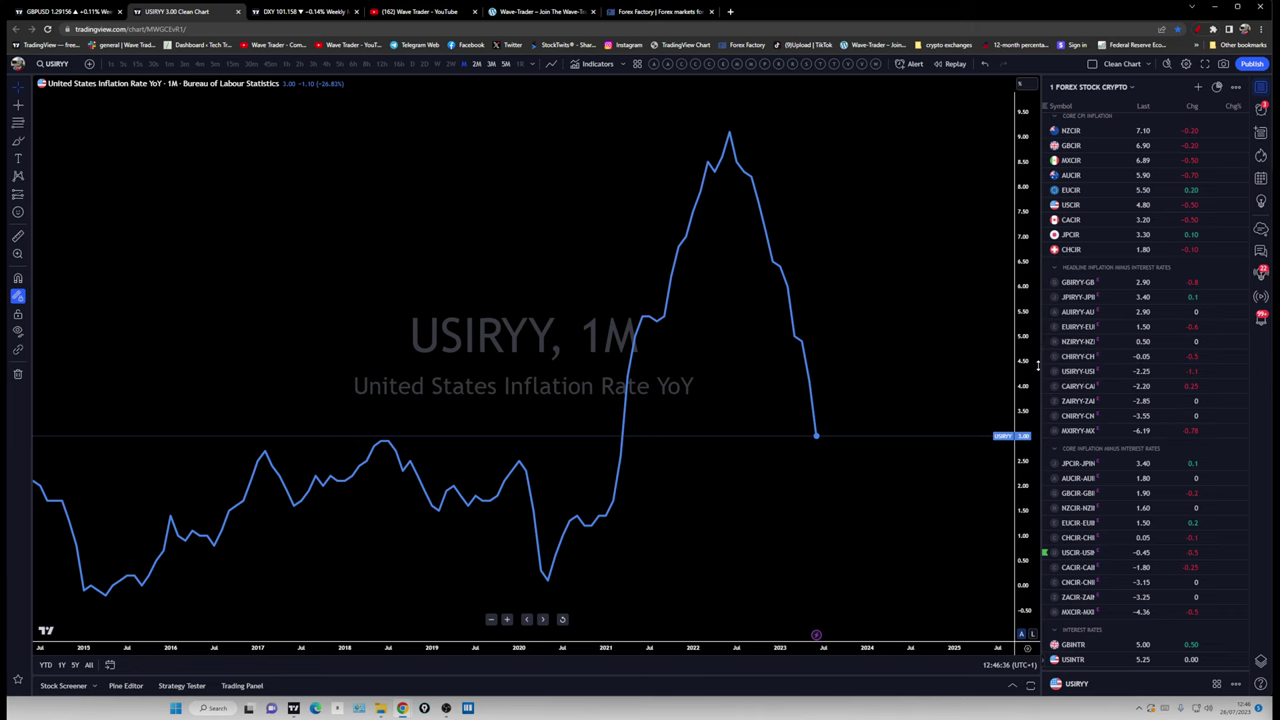
- Widen the watchlist, load the GBIRYY-GBINTR chart from the headline inflation minus interest rates section, and hide the watchlist
{"action": "left_click_drag", "start_coordinate": [1038, 363], "coordinate": [1010, 363]}
{"action": "left_click", "coordinate": [1066, 283]}
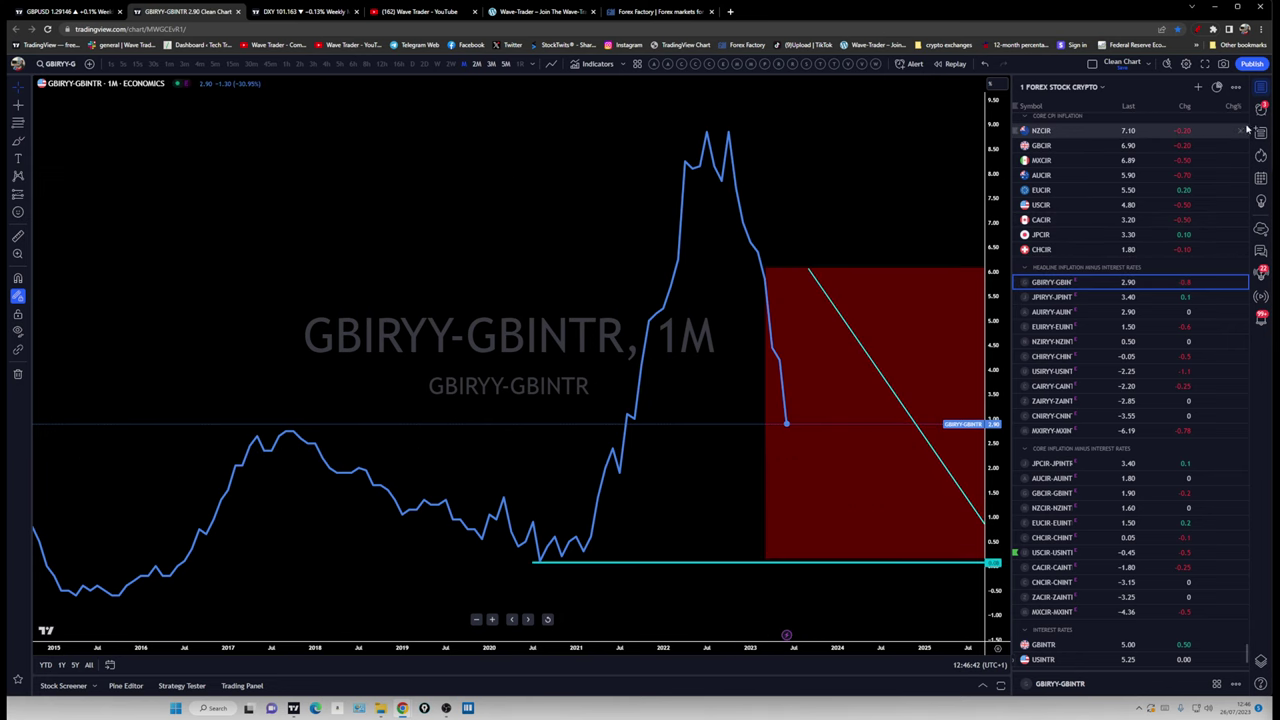
{"action": "left_click", "coordinate": [1261, 87]}
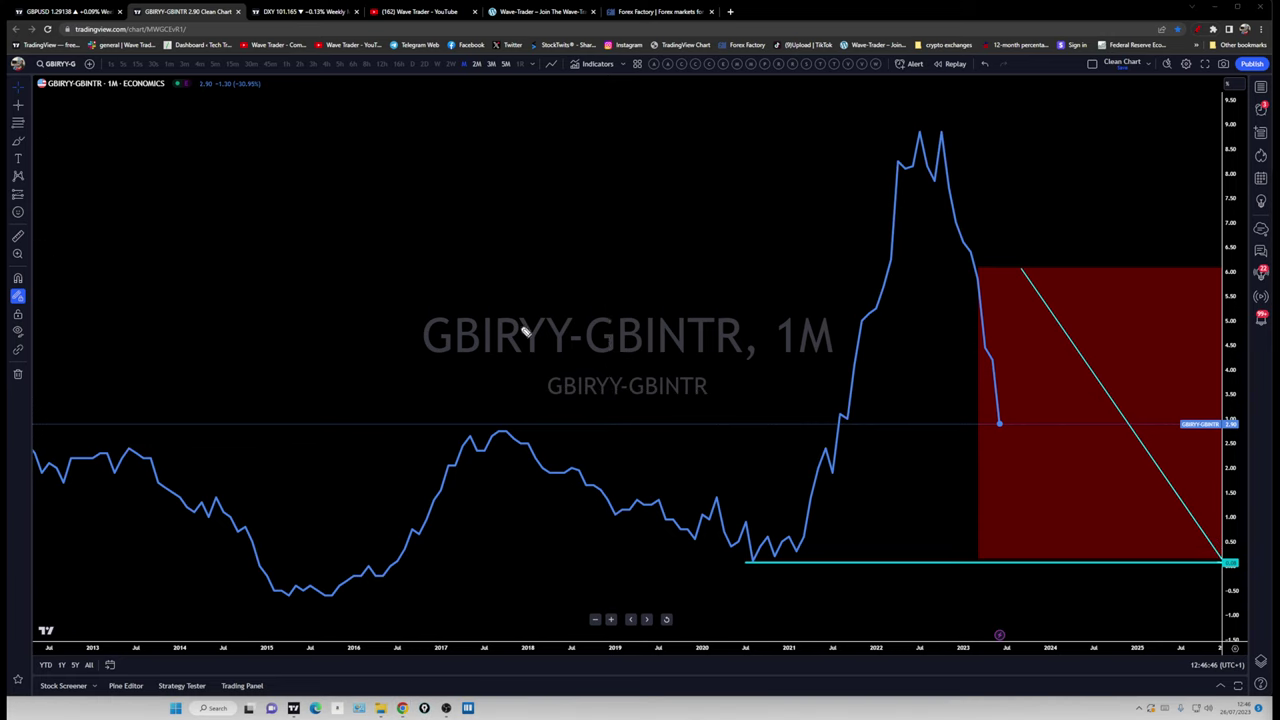
- Underline both parts of the GBIRYY-GBINTR title and draw an arrow to the 2020 low on the horizontal line
{"action": "left_click_drag", "start_coordinate": [455, 363], "coordinate": [540, 365]}
{"action": "left_click_drag", "start_coordinate": [637, 364], "coordinate": [726, 365]}
{"action": "left_click_drag", "start_coordinate": [758, 512], "coordinate": [771, 570]}
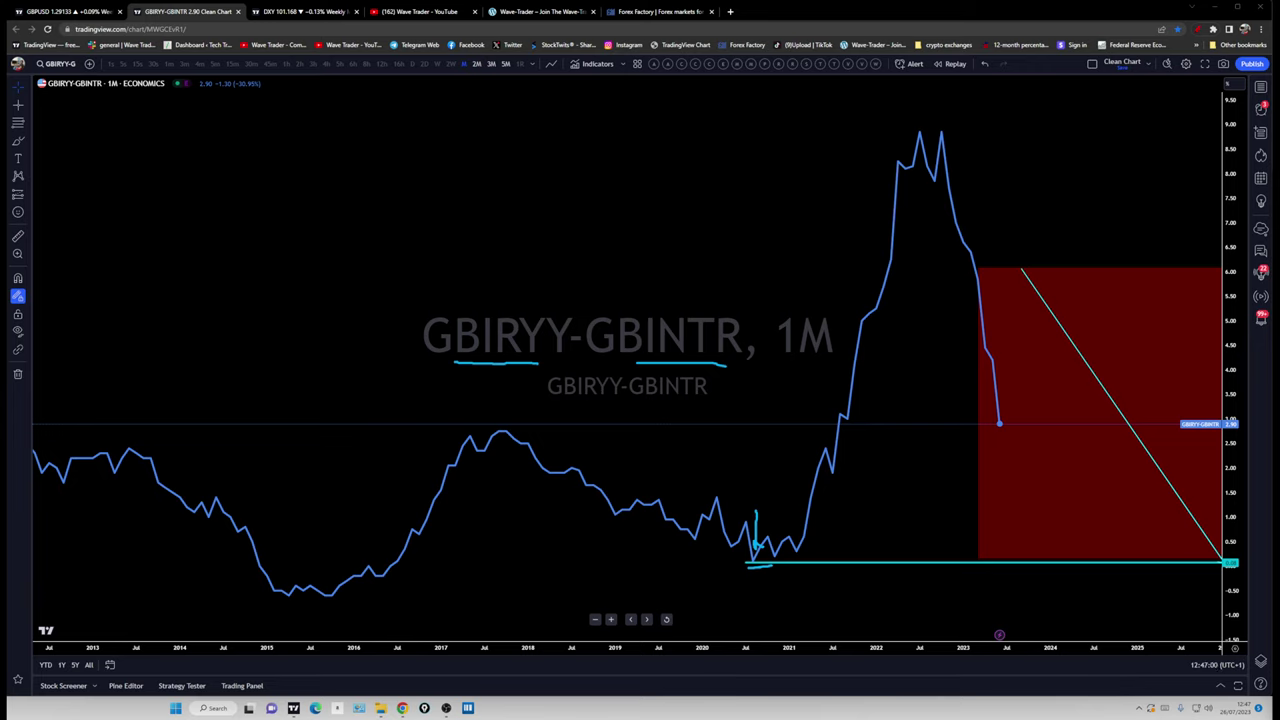
- Mark the horizontal line's level and the current value, draw a circled arrow down to the line, and clear all annotations
{"action": "mouse_move", "coordinate": [1214, 566]}
{"action": "left_mouse_down"}
{"action": "mouse_move", "coordinate": [1234, 562]}
{"action": "mouse_move", "coordinate": [1220, 556]}
{"action": "left_mouse_up"}
{"action": "mouse_move", "coordinate": [1235, 422]}
{"action": "left_mouse_down"}
{"action": "mouse_move", "coordinate": [1222, 432]}
{"action": "mouse_move", "coordinate": [1246, 428]}
{"action": "mouse_move", "coordinate": [1232, 412]}
{"action": "left_mouse_up"}
{"action": "mouse_move", "coordinate": [1004, 432]}
{"action": "left_mouse_down"}
{"action": "mouse_move", "coordinate": [1013, 560]}
{"action": "mouse_move", "coordinate": [1027, 526]}
{"action": "left_mouse_up"}
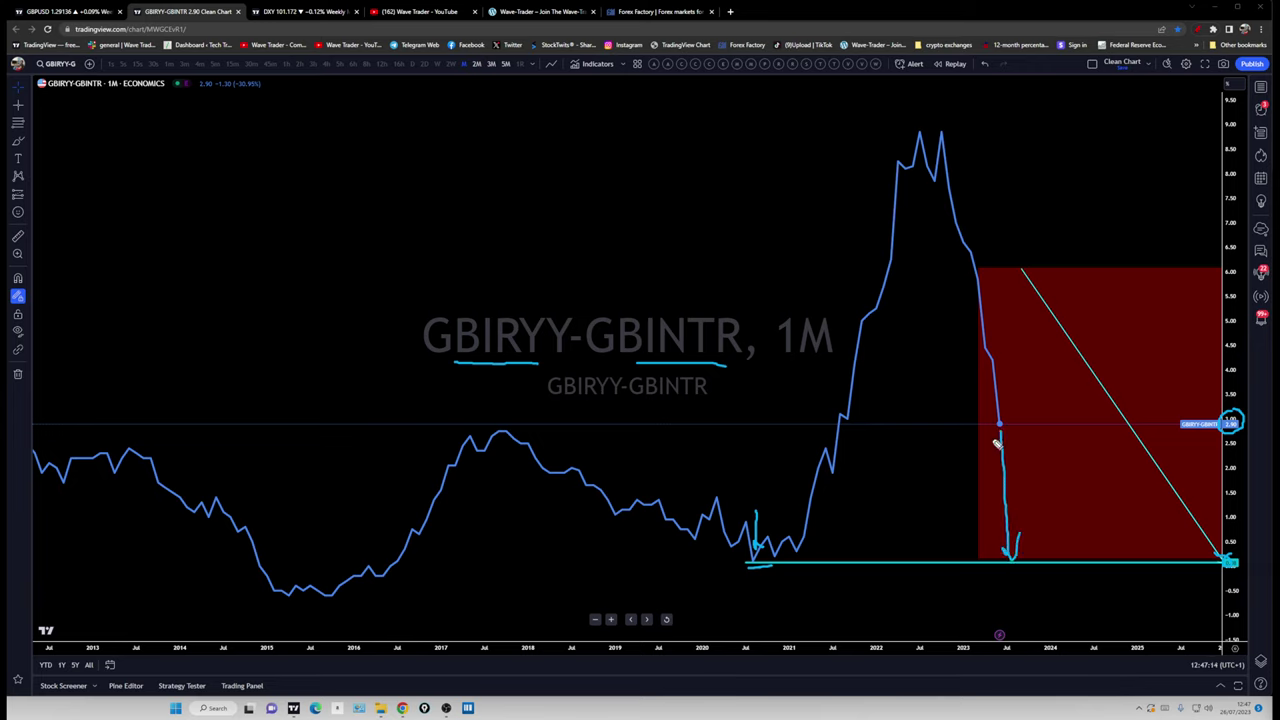
{"action": "mouse_move", "coordinate": [1000, 430]}
{"action": "left_mouse_down"}
{"action": "mouse_move", "coordinate": [988, 550]}
{"action": "mouse_move", "coordinate": [1045, 500]}
{"action": "mouse_move", "coordinate": [1020, 440]}
{"action": "left_mouse_up"}
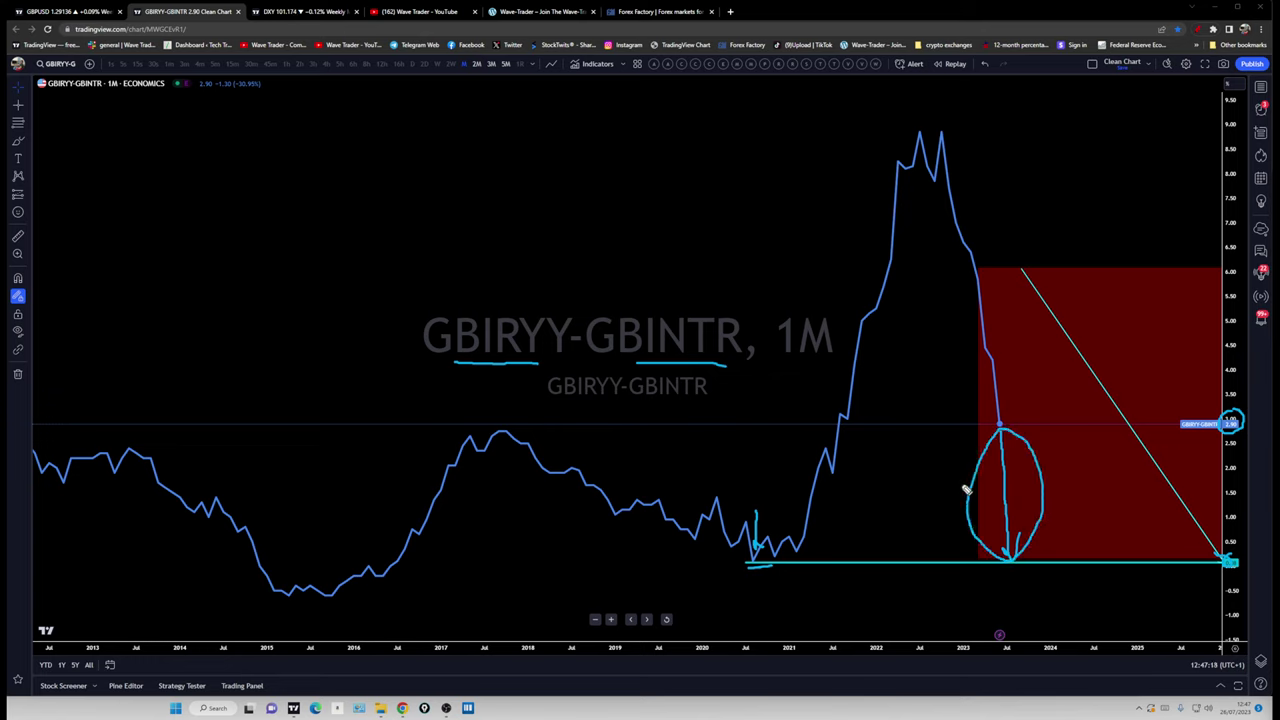
{"action": "key", "text": "Escape"}
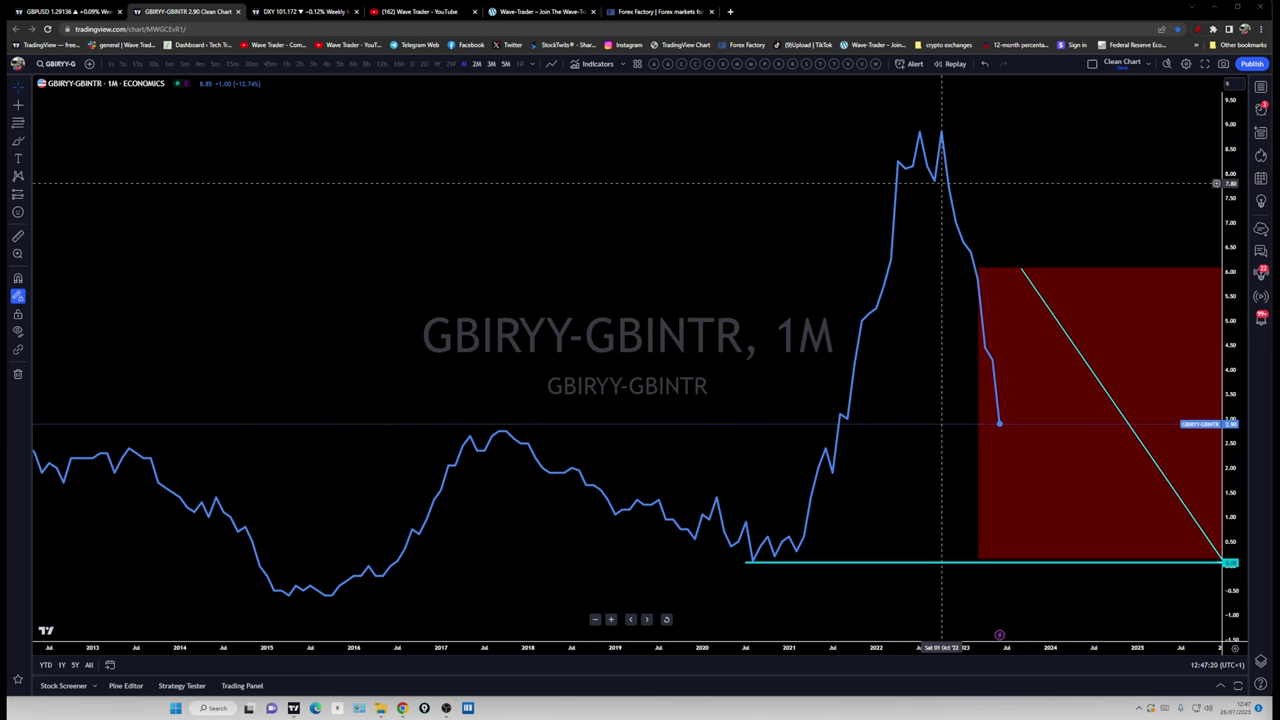
- Show the watchlist and change the layout to two charts side by side
{"action": "left_click", "coordinate": [1261, 88]}
{"action": "left_click", "coordinate": [1261, 87]}
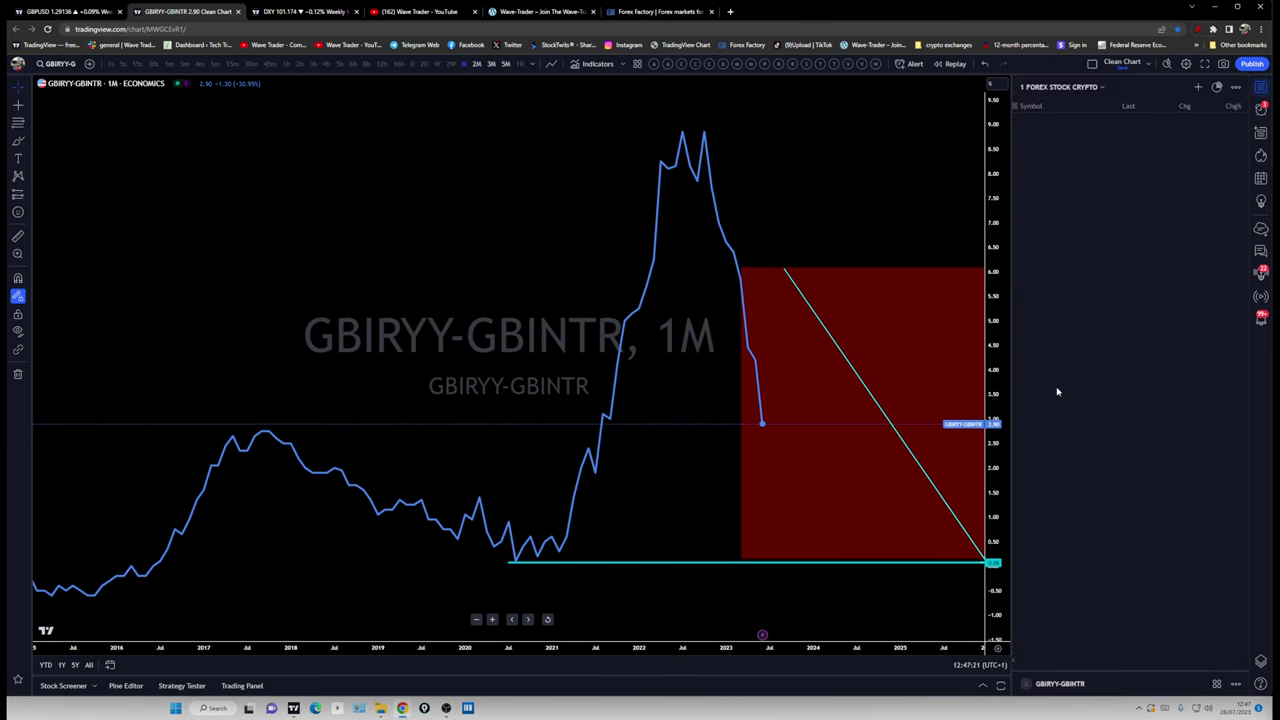
{"action": "left_click", "coordinate": [1092, 63]}
{"action": "left_click", "coordinate": [1105, 128]}
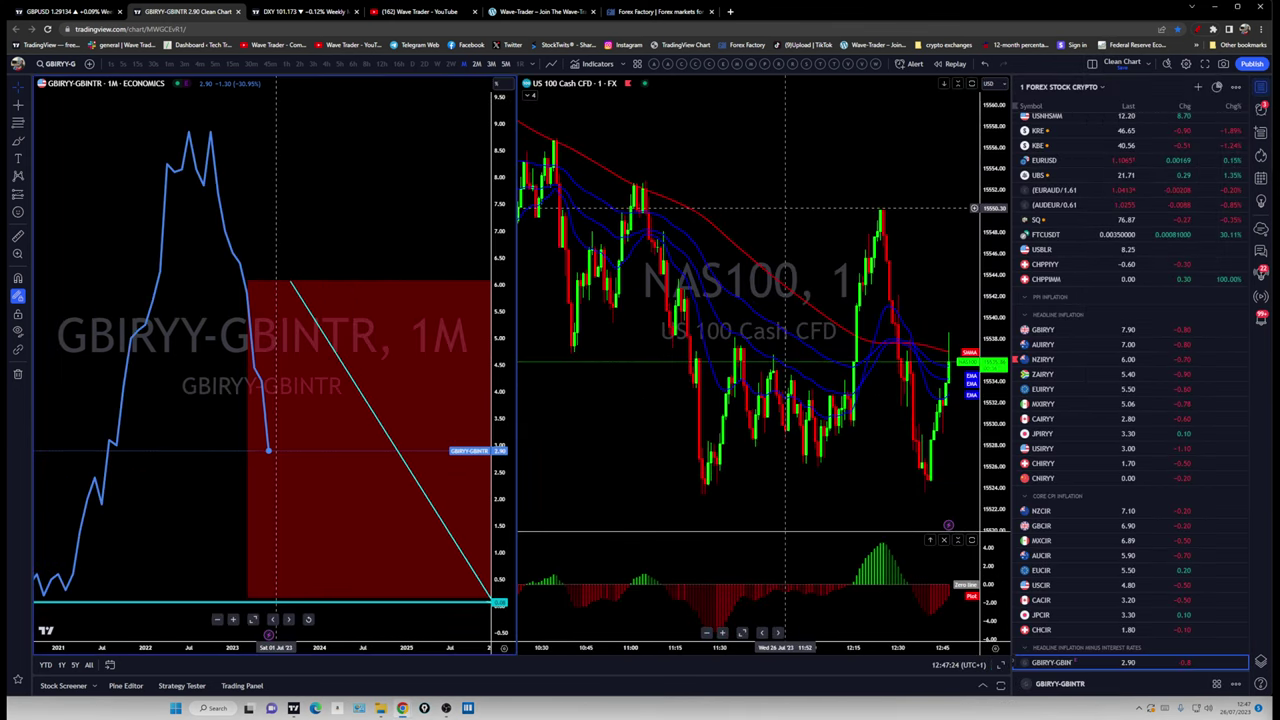
- Load USIRYY-USINTR from the headline inflation minus interest rates section into the second chart and hide the watchlist
{"action": "scroll", "coordinate": [1110, 394], "scroll_direction": "down", "scroll_amount": 15}
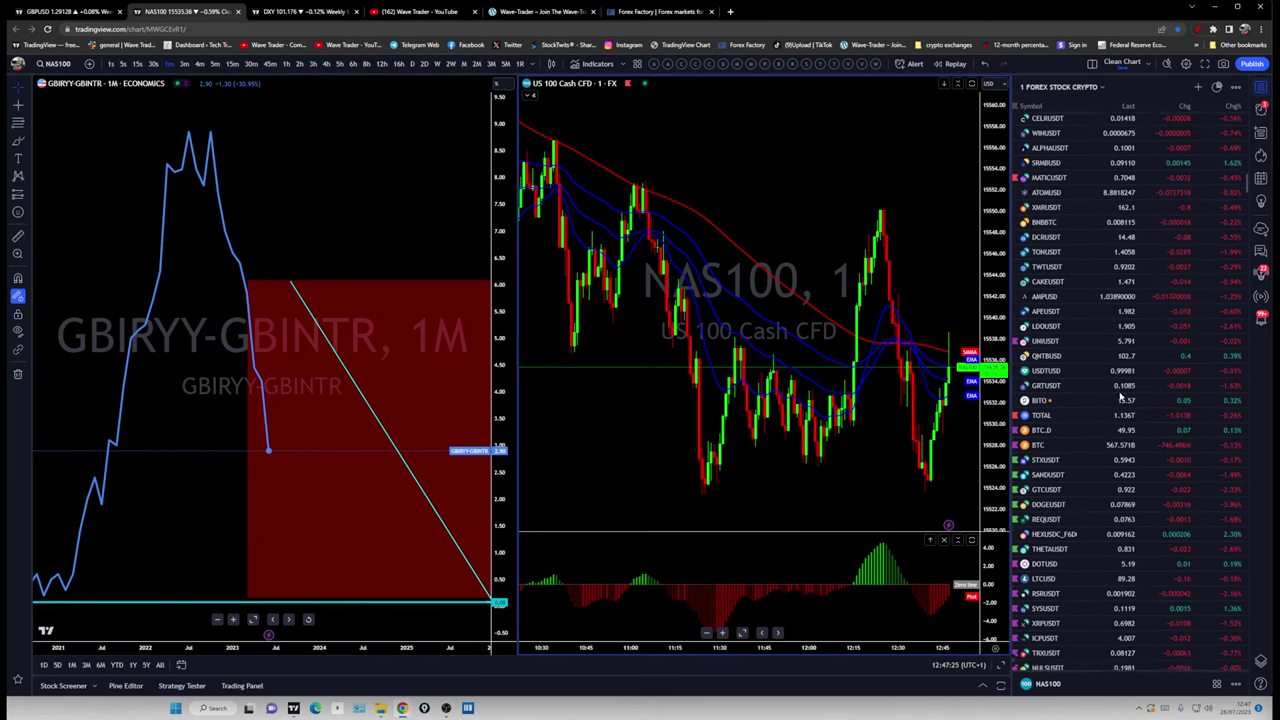
{"action": "scroll", "coordinate": [1134, 397], "scroll_direction": "down", "scroll_amount": 10}
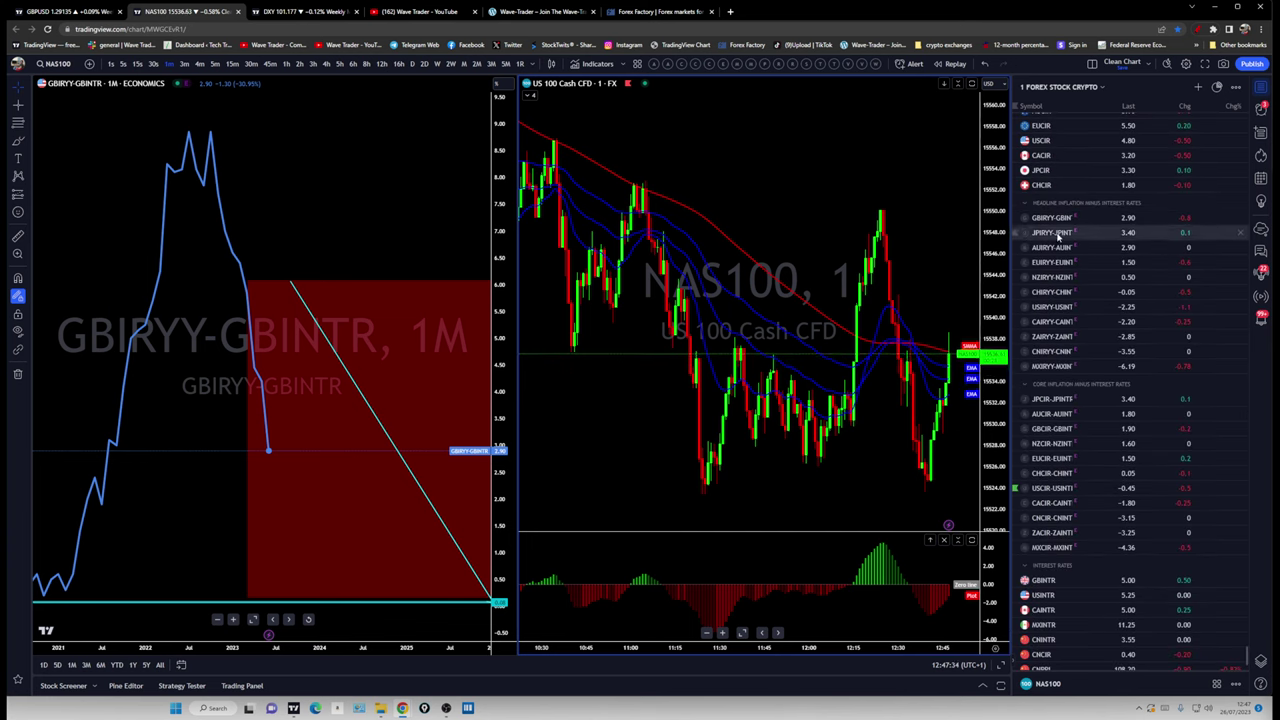
{"action": "left_click", "coordinate": [1050, 310]}
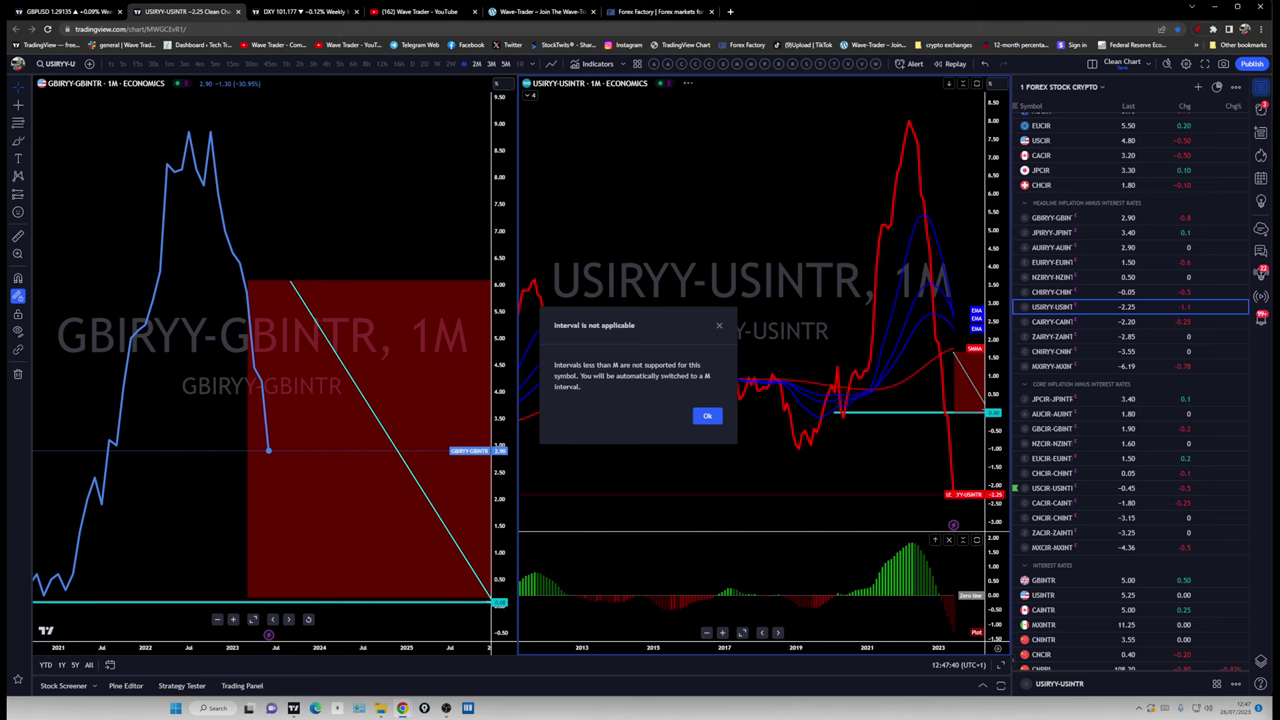
{"action": "left_click", "coordinate": [1259, 87]}
{"action": "left_click", "coordinate": [722, 65]}
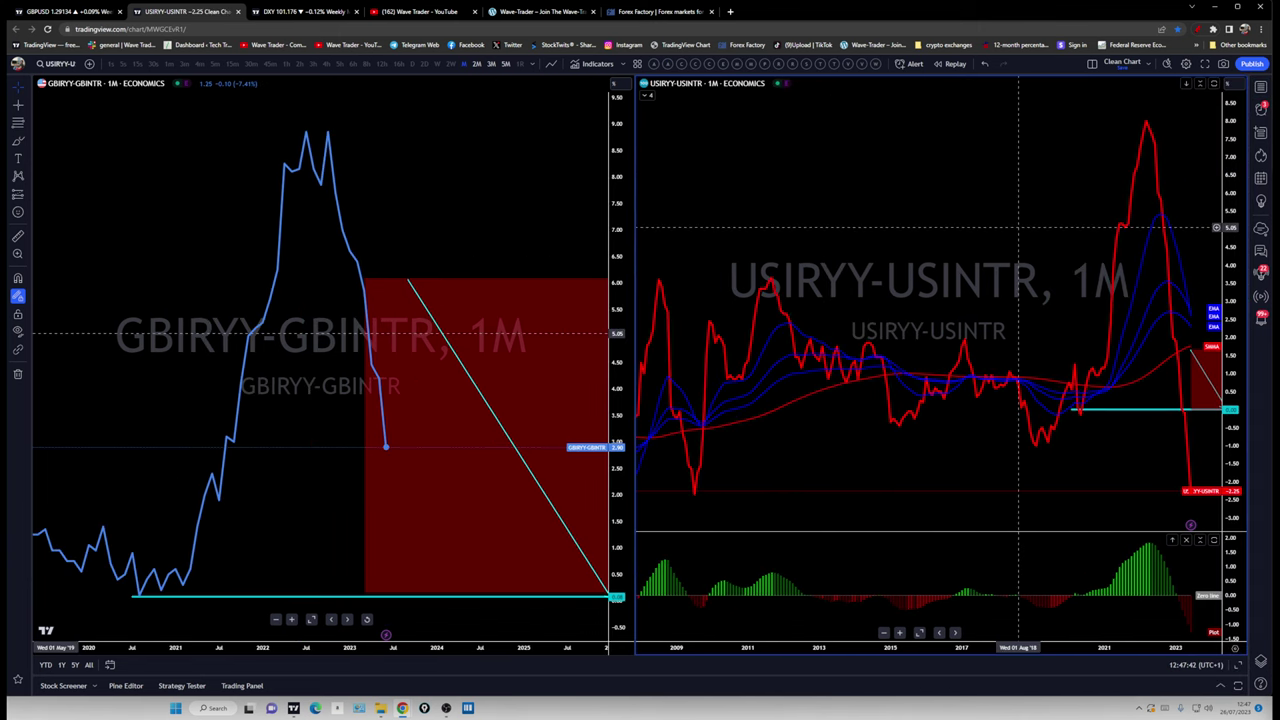
- Underline part of the USIRYY-USINTR title with a curved arrow back to its start, then mark the 2019 low with an arrow down to 2019
{"action": "scroll", "coordinate": [1057, 298], "scroll_direction": "down", "scroll_amount": 5}
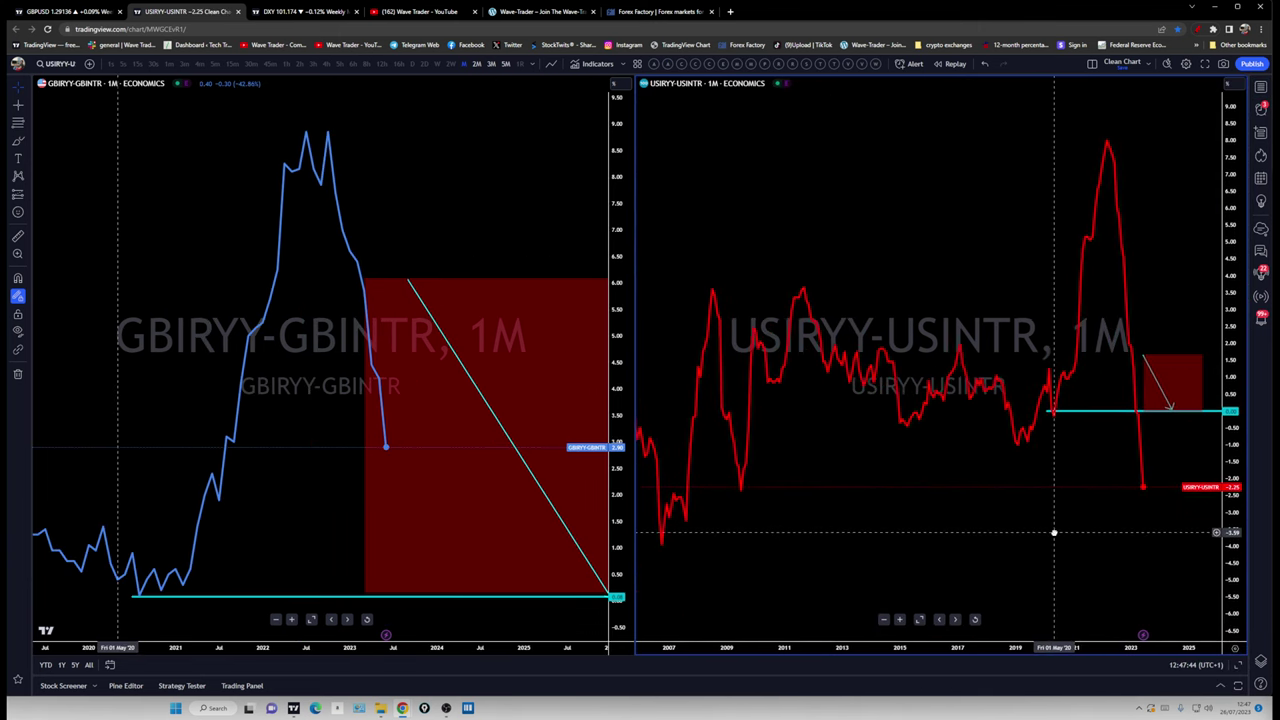
{"action": "scroll", "coordinate": [552, 560], "scroll_direction": "down", "scroll_amount": 3}
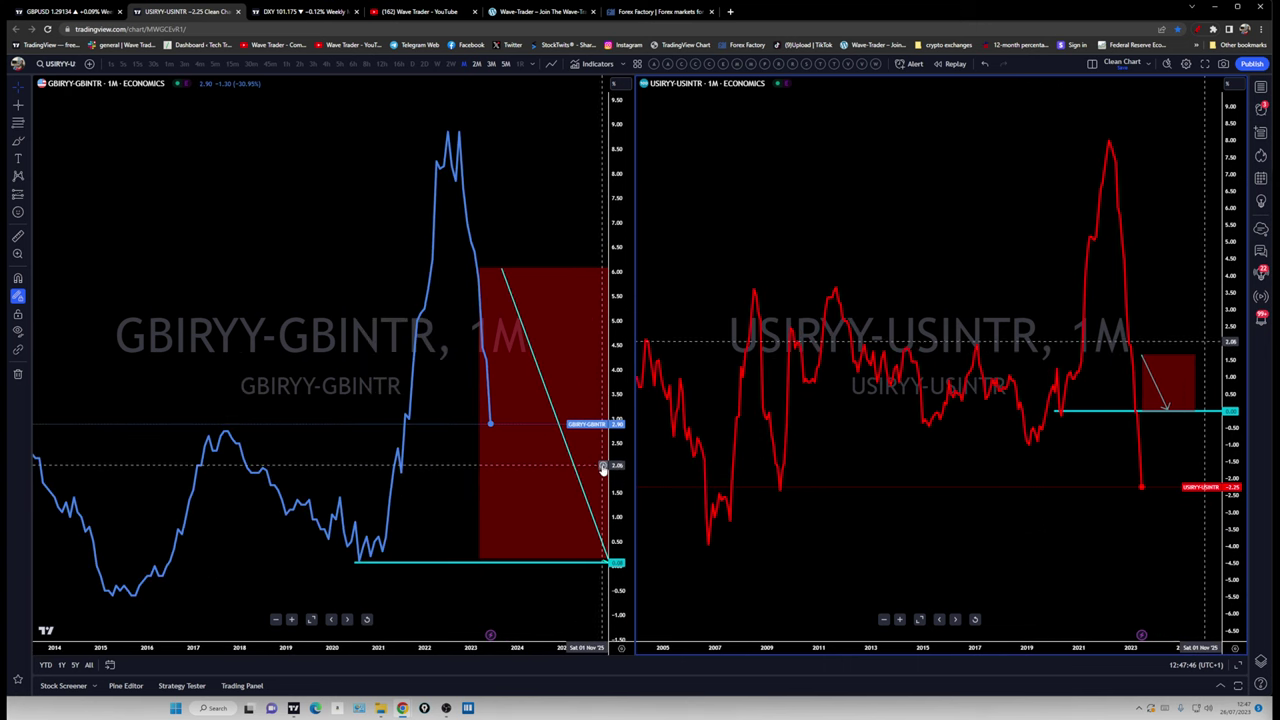
{"action": "left_click_drag", "start_coordinate": [552, 578], "coordinate": [531, 573]}
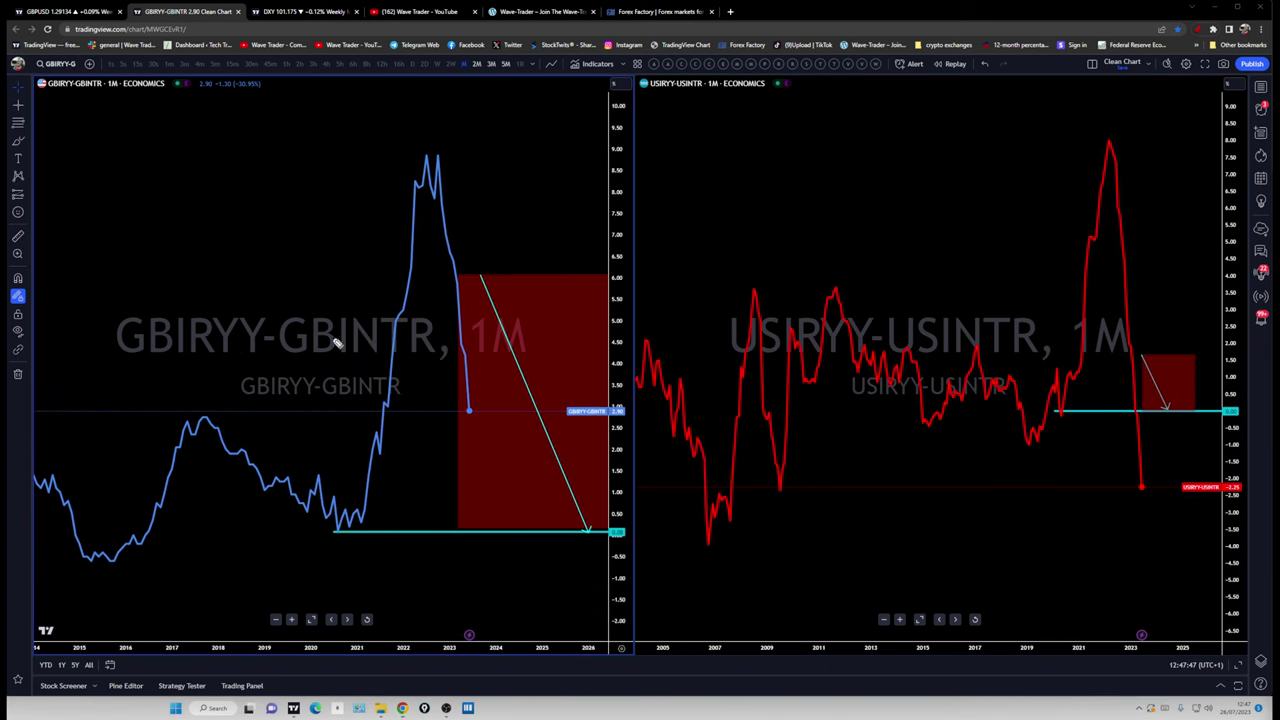
{"action": "mouse_move", "coordinate": [933, 361]}
{"action": "left_mouse_down"}
{"action": "mouse_move", "coordinate": [1006, 360]}
{"action": "mouse_move", "coordinate": [948, 378]}
{"action": "mouse_move", "coordinate": [828, 375]}
{"action": "mouse_move", "coordinate": [845, 392]}
{"action": "left_mouse_up"}
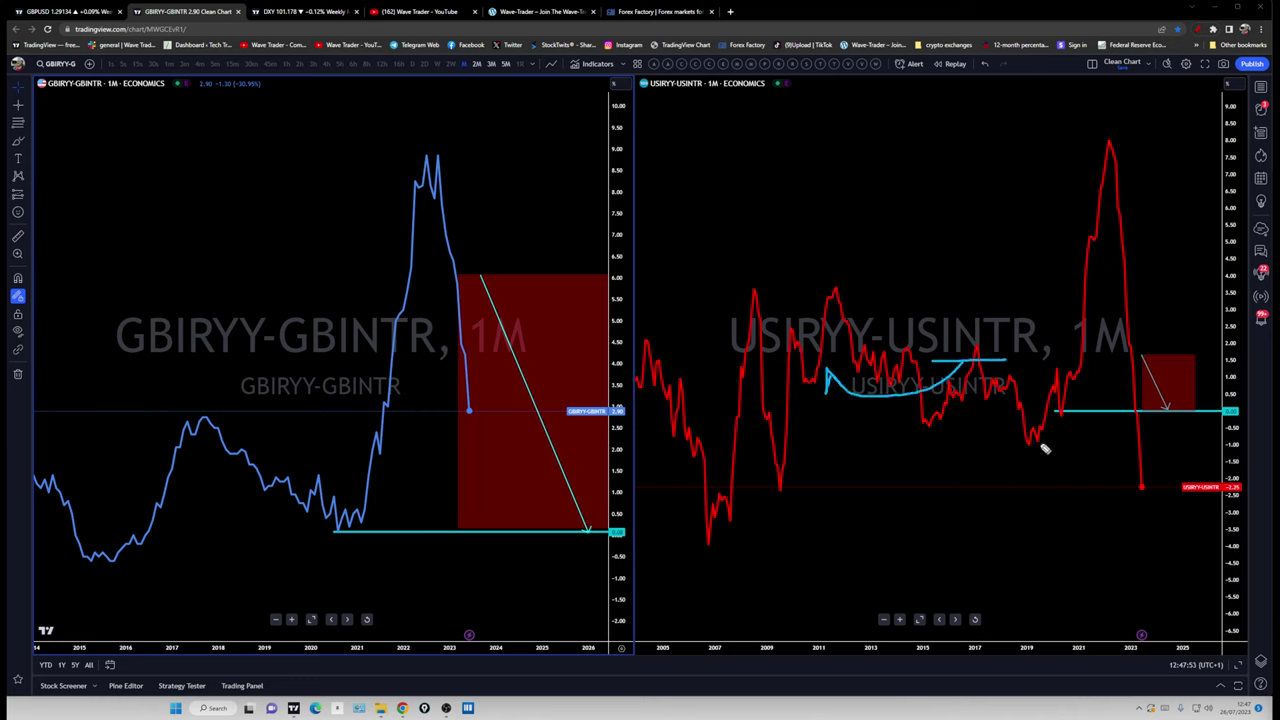
{"action": "mouse_move", "coordinate": [1025, 447]}
{"action": "left_mouse_down"}
{"action": "mouse_move", "coordinate": [1041, 449]}
{"action": "mouse_move", "coordinate": [1034, 622]}
{"action": "mouse_move", "coordinate": [1042, 612]}
{"action": "left_mouse_up"}
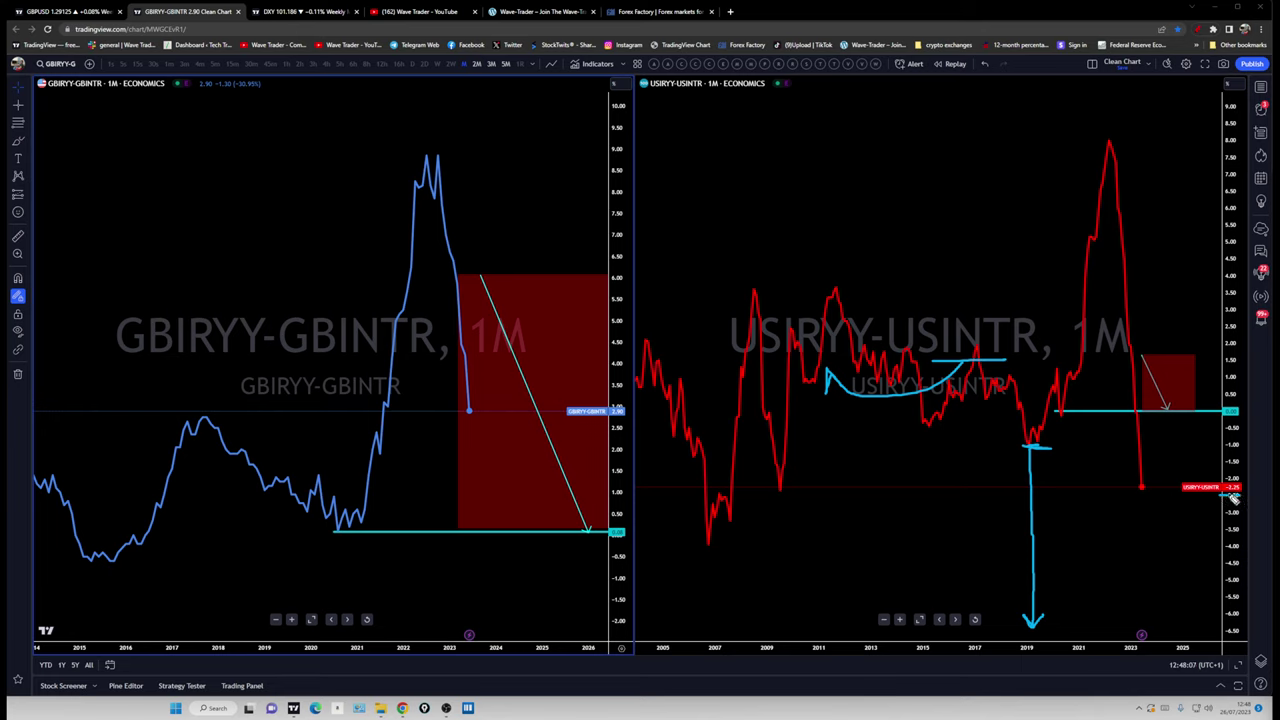
- Mark the zero level on both charts' price scales, then trace the US zero line and circle the drop below it
{"action": "mouse_move", "coordinate": [1234, 402]}
{"action": "left_mouse_down"}
{"action": "mouse_move", "coordinate": [1218, 414]}
{"action": "mouse_move", "coordinate": [1229, 413]}
{"action": "left_mouse_up"}
{"action": "mouse_move", "coordinate": [618, 516]}
{"action": "left_mouse_down"}
{"action": "mouse_move", "coordinate": [603, 538]}
{"action": "mouse_move", "coordinate": [620, 516]}
{"action": "left_mouse_up"}
{"action": "mouse_move", "coordinate": [1148, 419]}
{"action": "left_mouse_down"}
{"action": "mouse_move", "coordinate": [1143, 486]}
{"action": "mouse_move", "coordinate": [1035, 413]}
{"action": "left_mouse_up"}
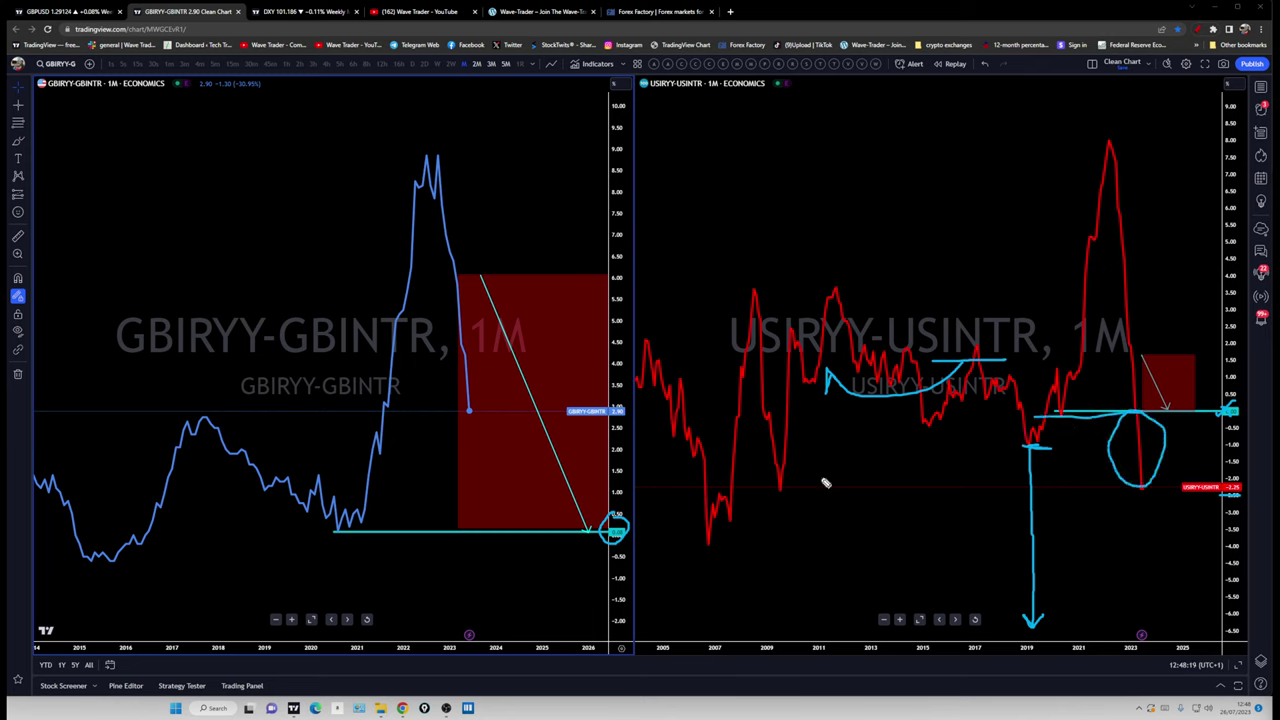
- Draw an arrow to the circled US drop and another towards the UK chart's latest value, then clear all annotations
{"action": "mouse_move", "coordinate": [1062, 566]}
{"action": "left_mouse_down"}
{"action": "mouse_move", "coordinate": [1128, 478]}
{"action": "mouse_move", "coordinate": [1122, 500]}
{"action": "left_mouse_up"}
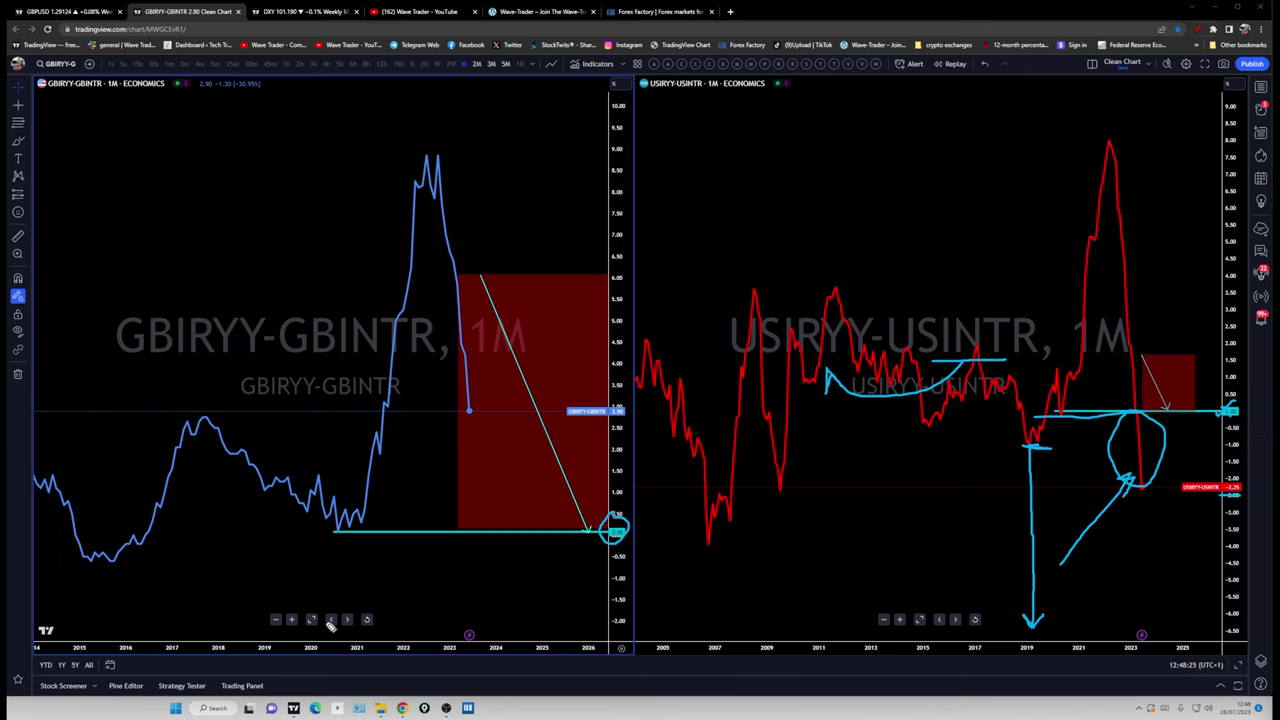
{"action": "mouse_move", "coordinate": [344, 601]}
{"action": "left_mouse_down"}
{"action": "mouse_move", "coordinate": [490, 472]}
{"action": "mouse_move", "coordinate": [487, 500]}
{"action": "left_mouse_up"}
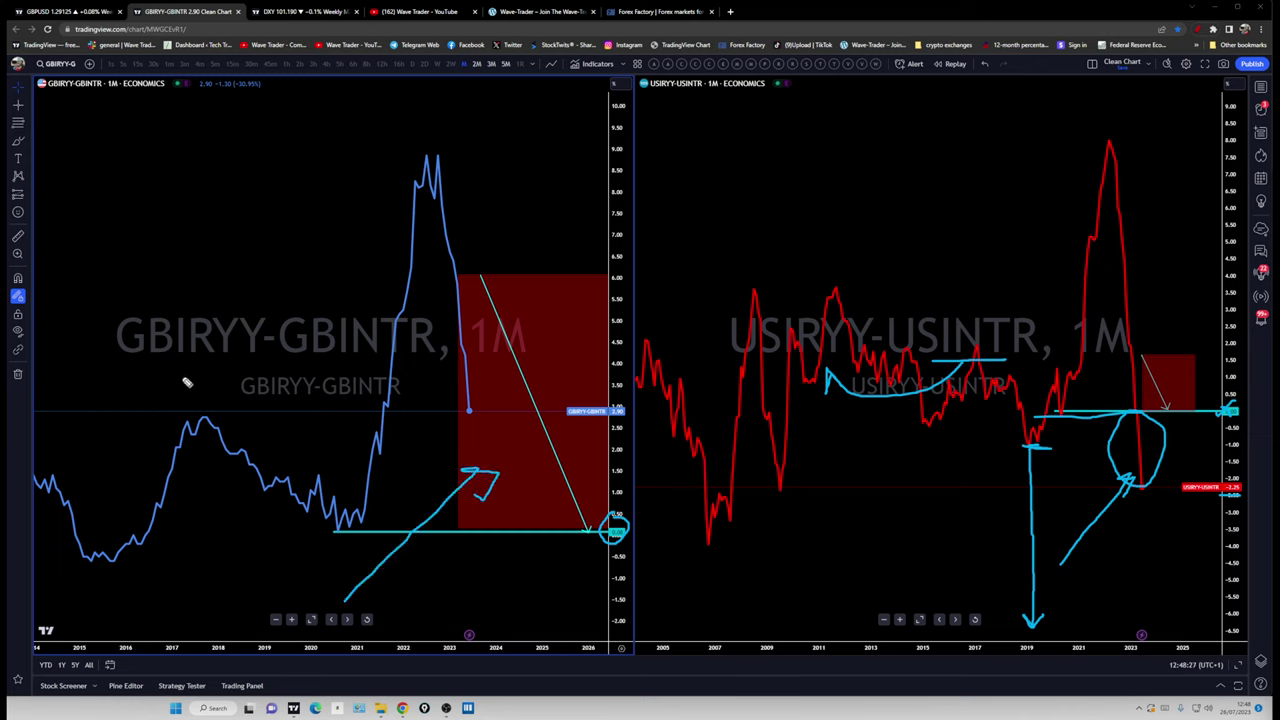
{"action": "left_click_drag", "start_coordinate": [170, 378], "coordinate": [302, 367]}
{"action": "key", "text": "Escape"}
- Switch to the DXY chart layout, split it into two charts side by side, and show the watchlist with the GBPUSD chart active
{"action": "left_click", "coordinate": [284, 10]}
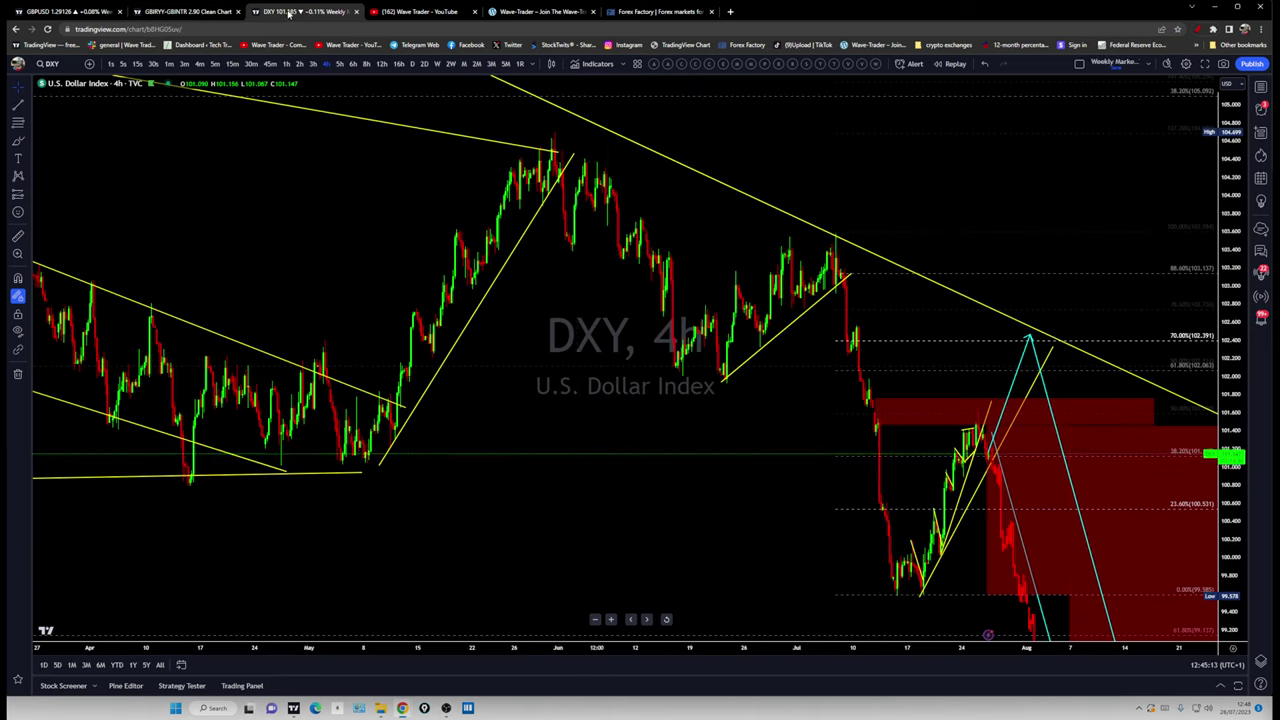
{"action": "left_click", "coordinate": [1079, 64]}
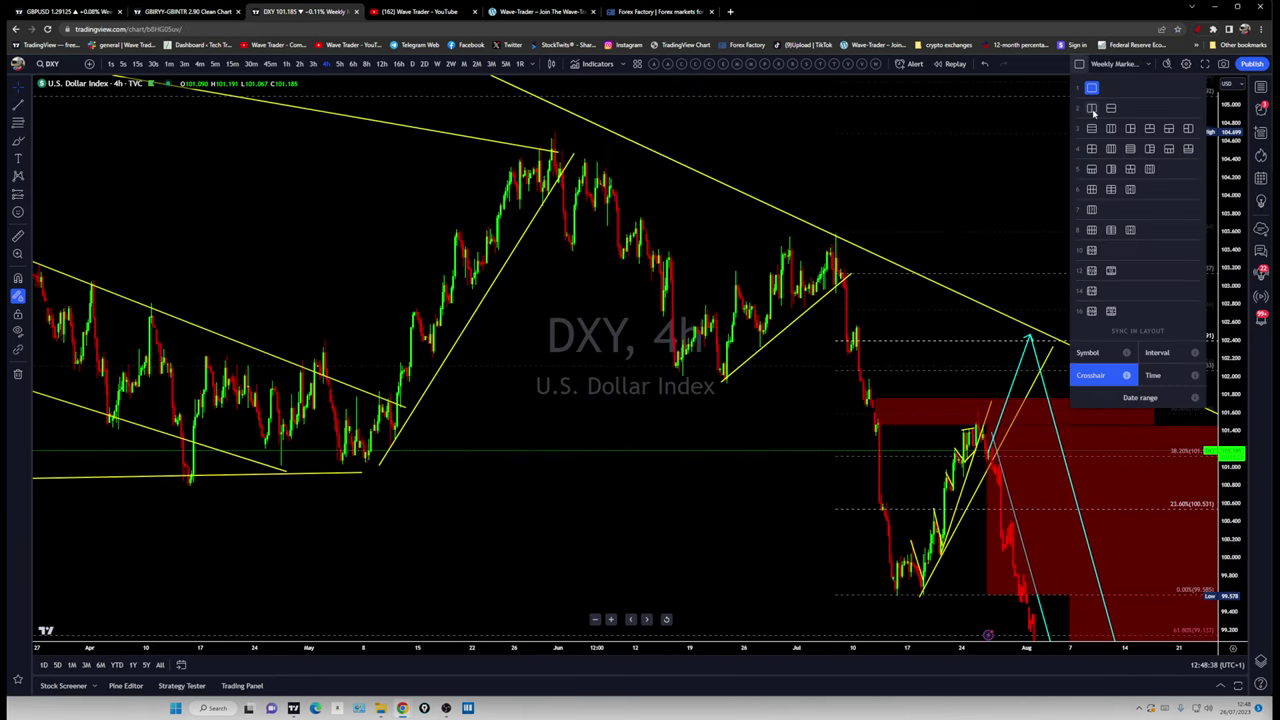
{"action": "left_click", "coordinate": [1095, 112]}
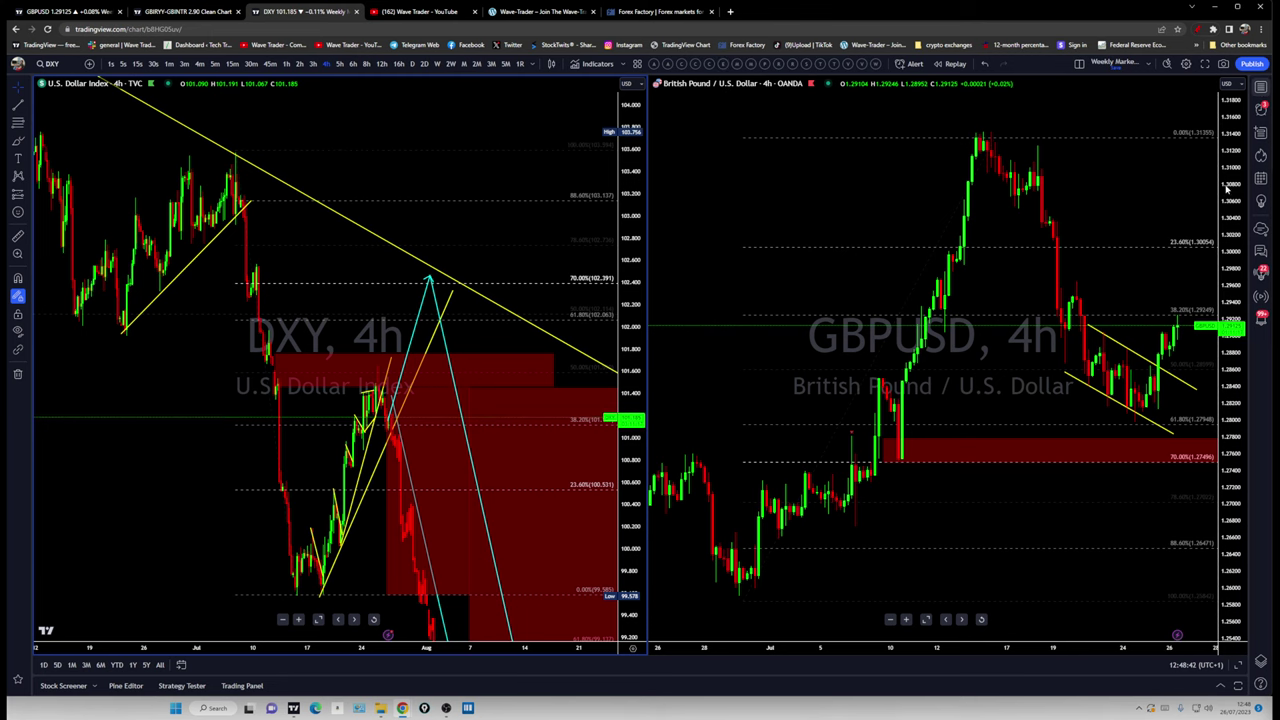
{"action": "left_click", "coordinate": [985, 510]}
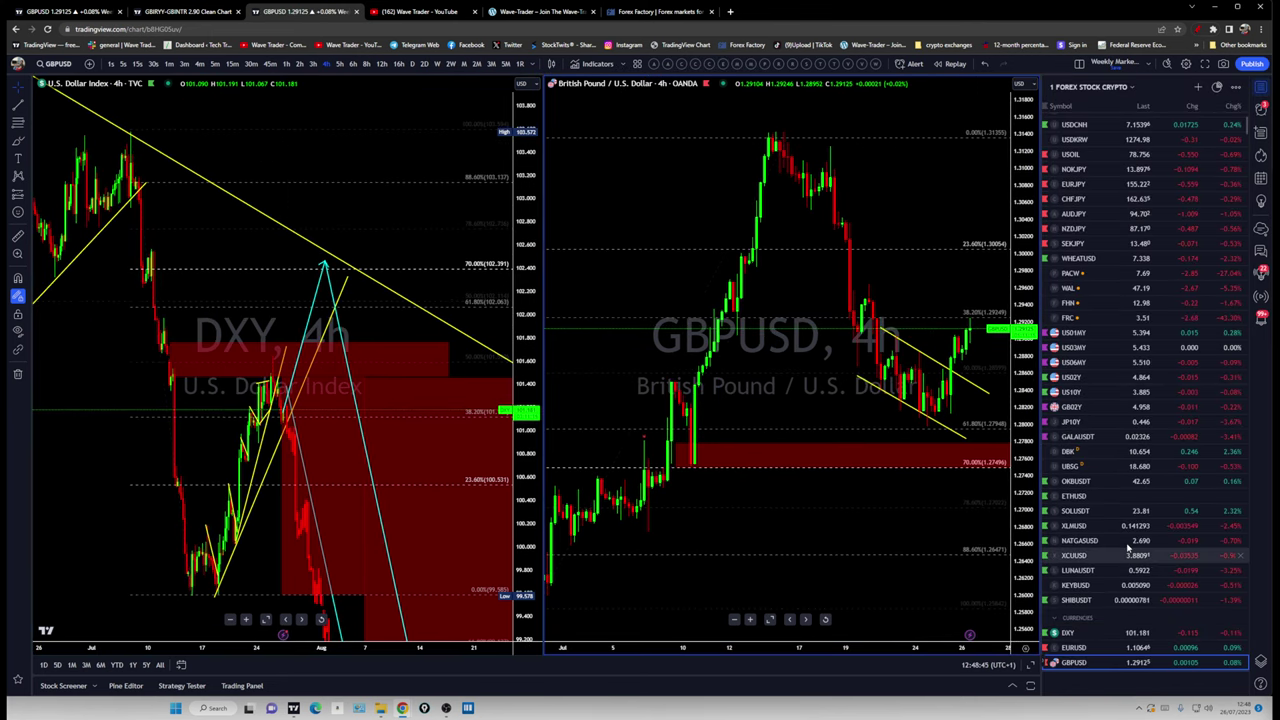
- Load GBCIR-GBINTR from the core inflation minus interest rates section into the second chart, accepting the monthly interval
{"action": "scroll", "coordinate": [1135, 520], "scroll_direction": "down", "scroll_amount": 4}
{"action": "scroll", "coordinate": [1165, 428], "scroll_direction": "down", "scroll_amount": 3}
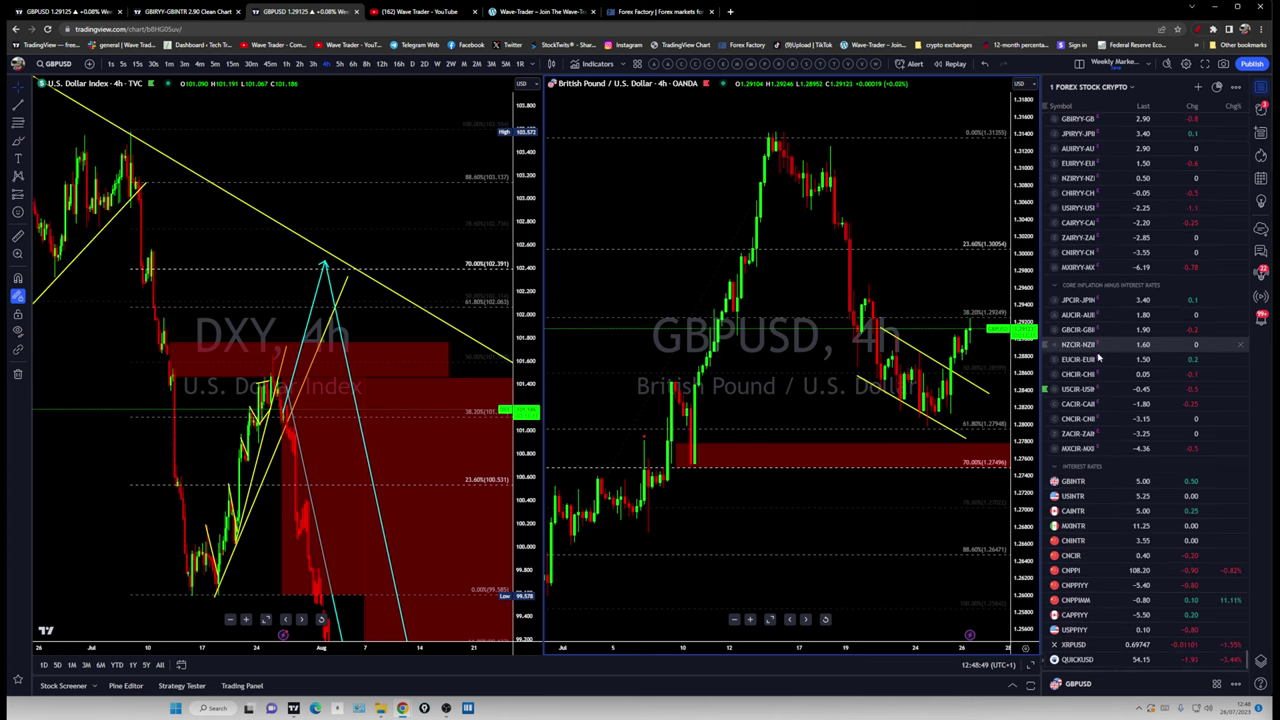
{"action": "scroll", "coordinate": [1095, 300], "scroll_direction": "up", "scroll_amount": 3}
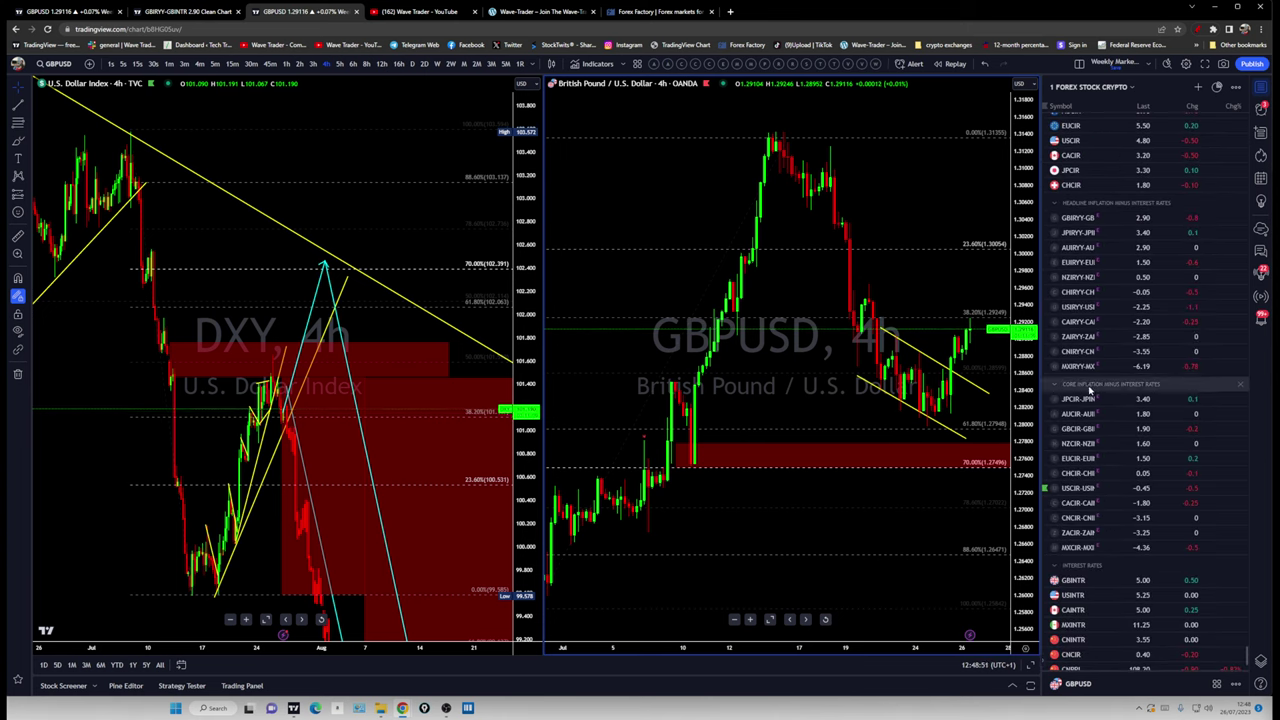
{"action": "left_click", "coordinate": [1080, 431]}
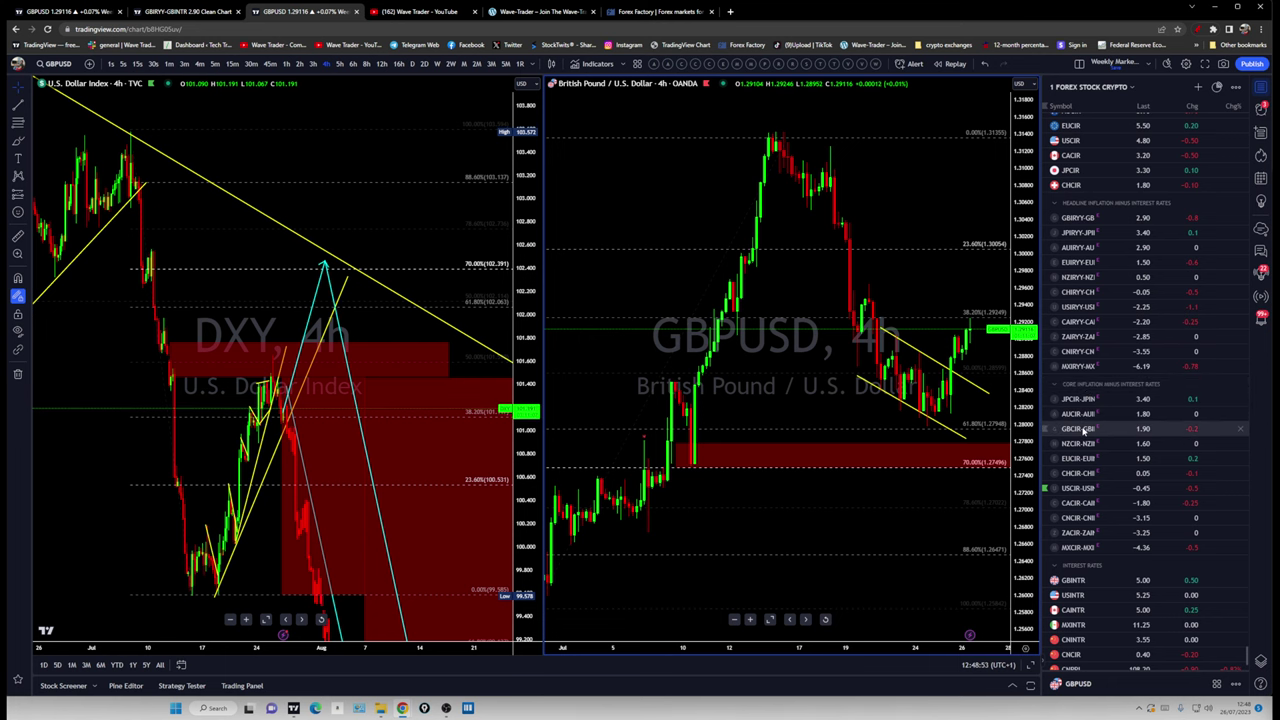
{"action": "left_click", "coordinate": [708, 415]}
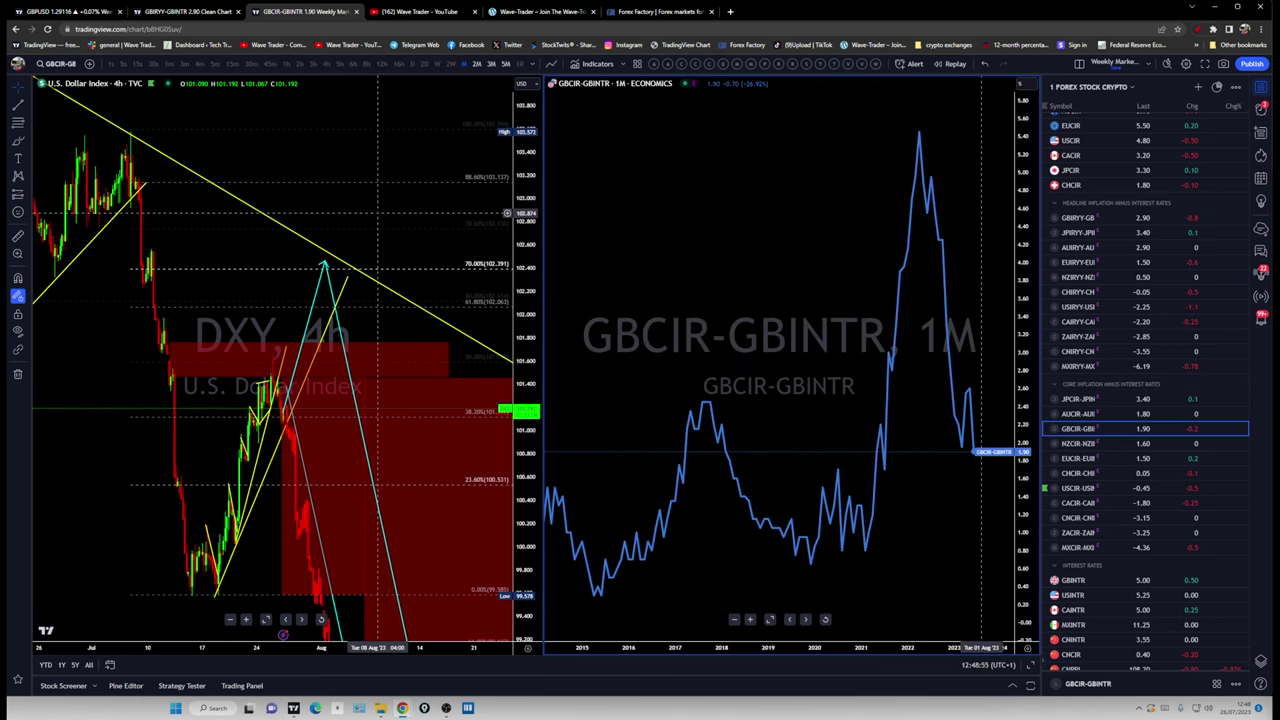
- Replace the DXY chart with GBCIR-GBINTR from the core inflation minus interest rates section, accepting the monthly interval
{"action": "left_click", "coordinate": [406, 274]}
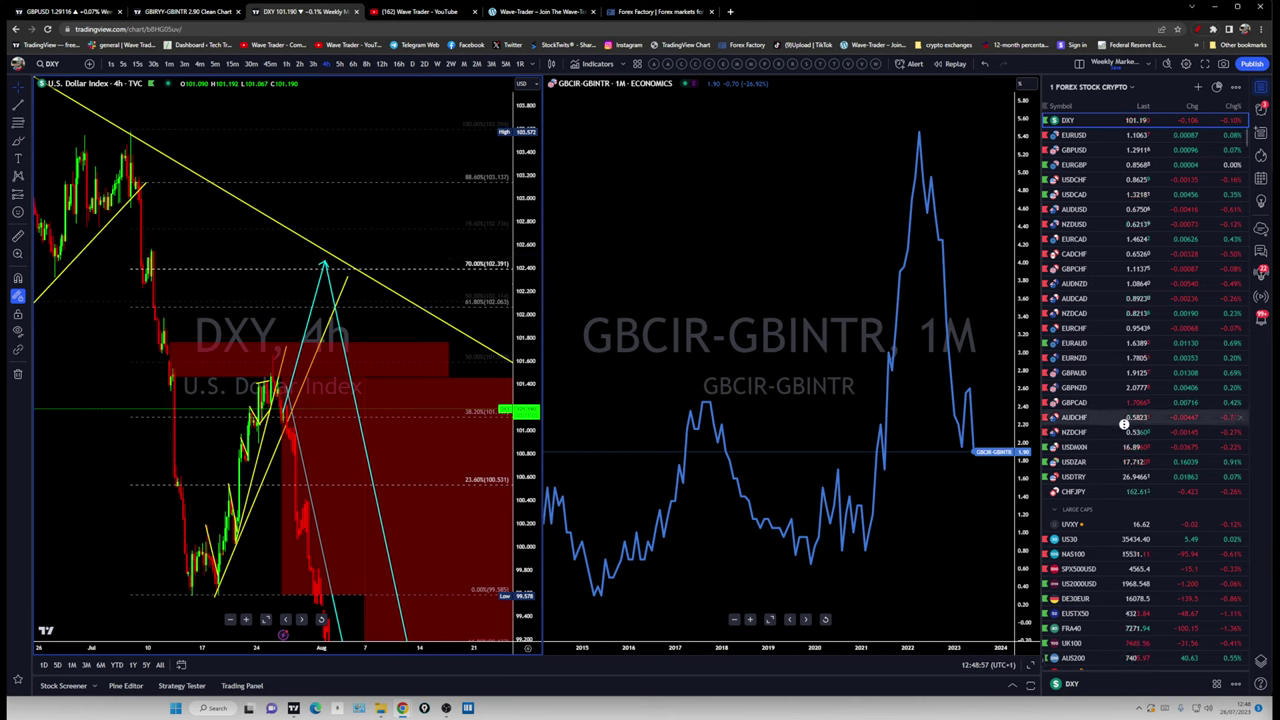
{"action": "scroll", "coordinate": [1126, 428], "scroll_direction": "down", "scroll_amount": 5}
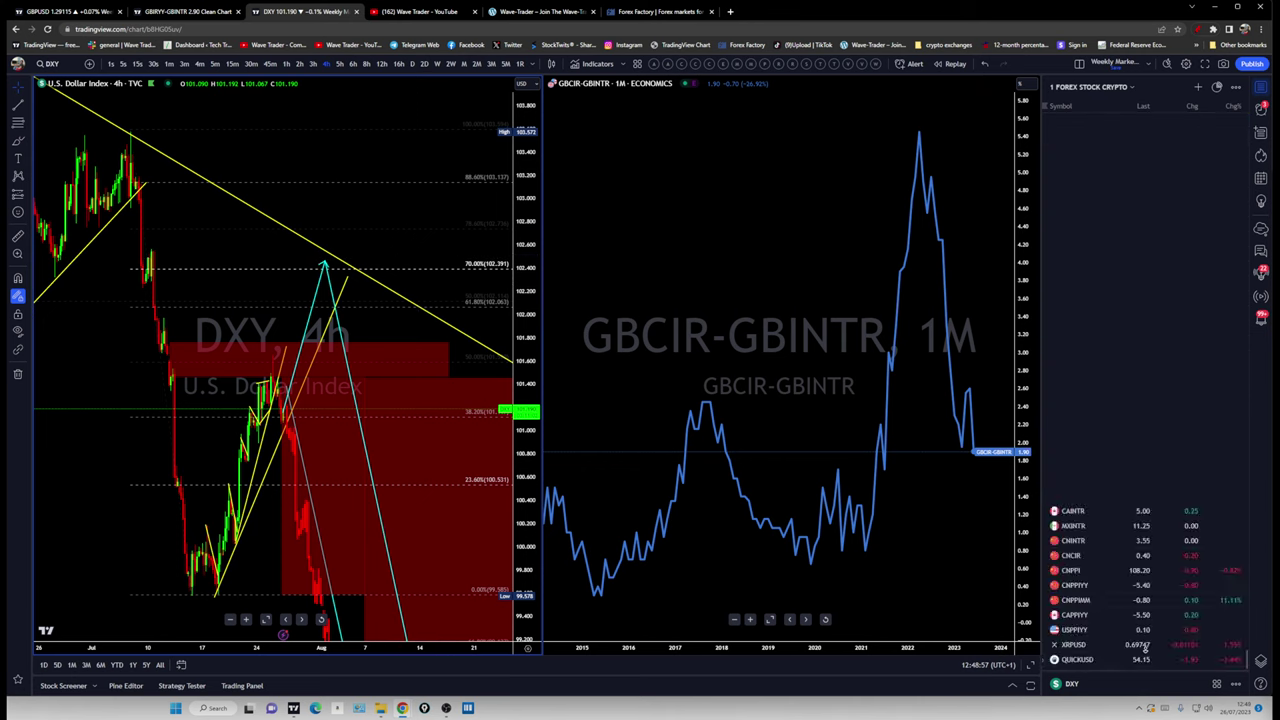
{"action": "scroll", "coordinate": [1097, 380], "scroll_direction": "up", "scroll_amount": 1}
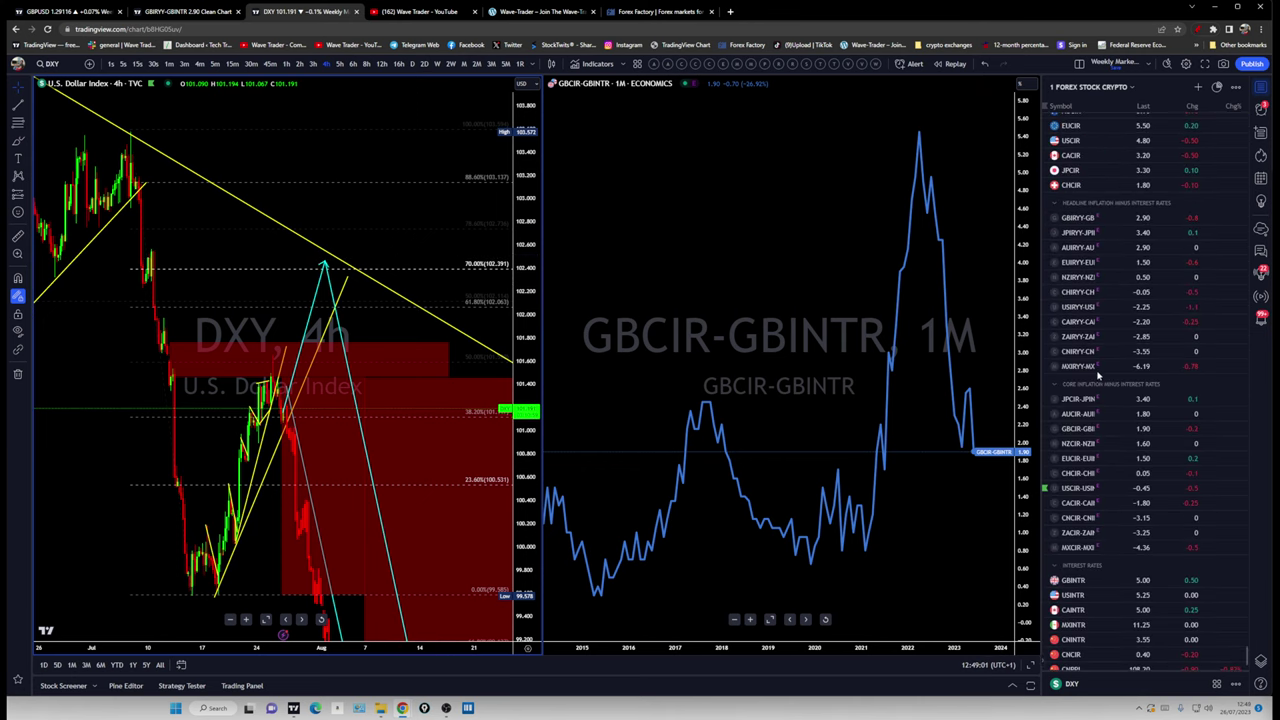
{"action": "left_click", "coordinate": [1079, 430]}
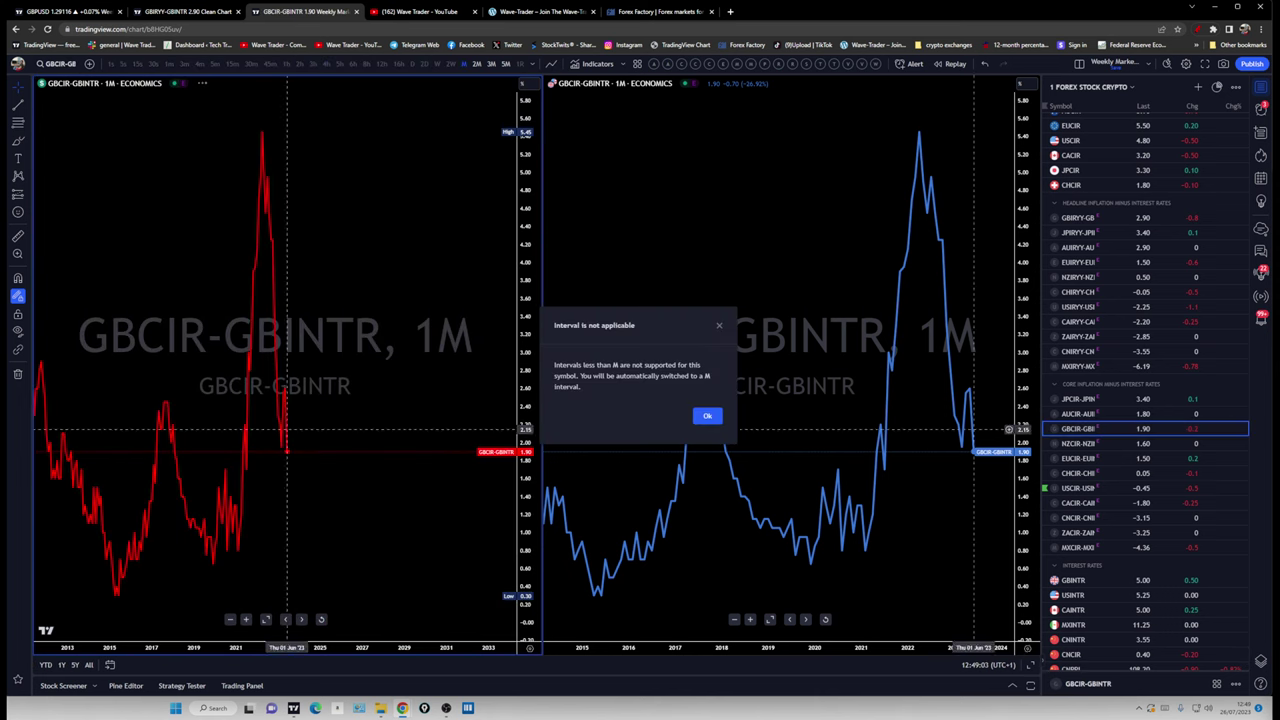
{"action": "left_click", "coordinate": [707, 415]}
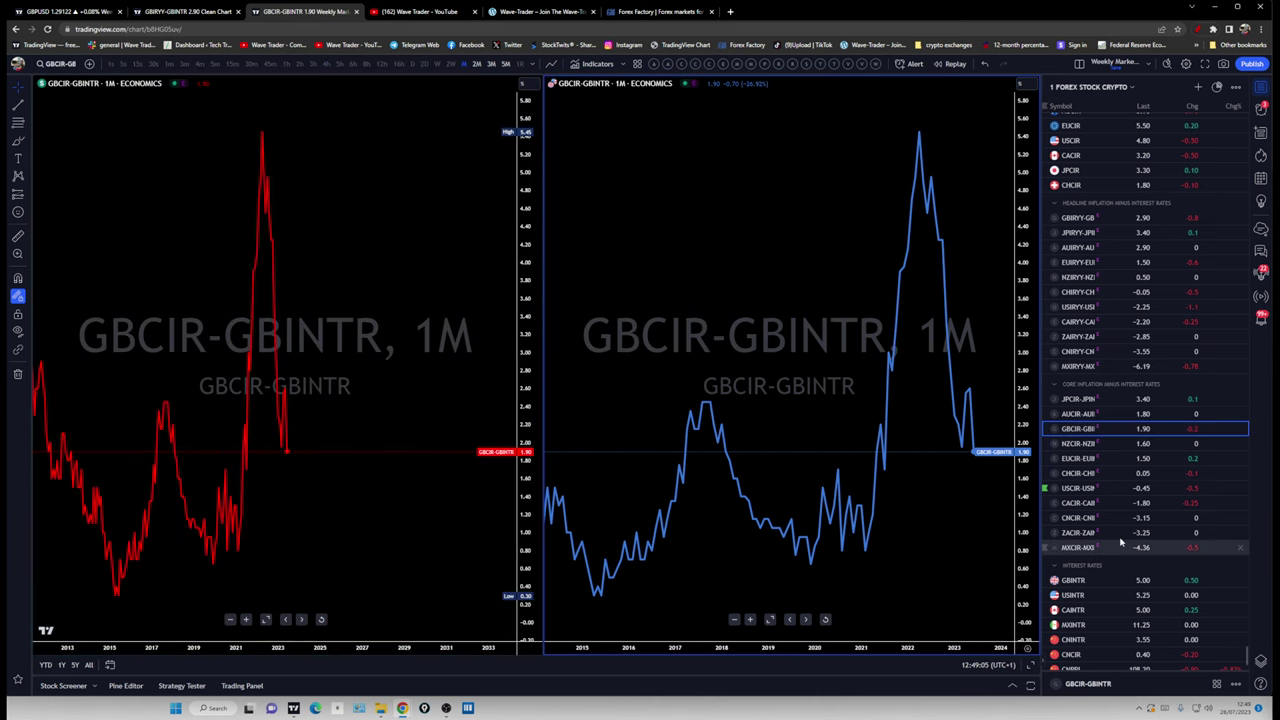
- Load USCIR-USINTR from the core inflation section into the second chart and hide the watchlist
{"action": "scroll", "coordinate": [1143, 503], "scroll_direction": "down", "scroll_amount": 1}
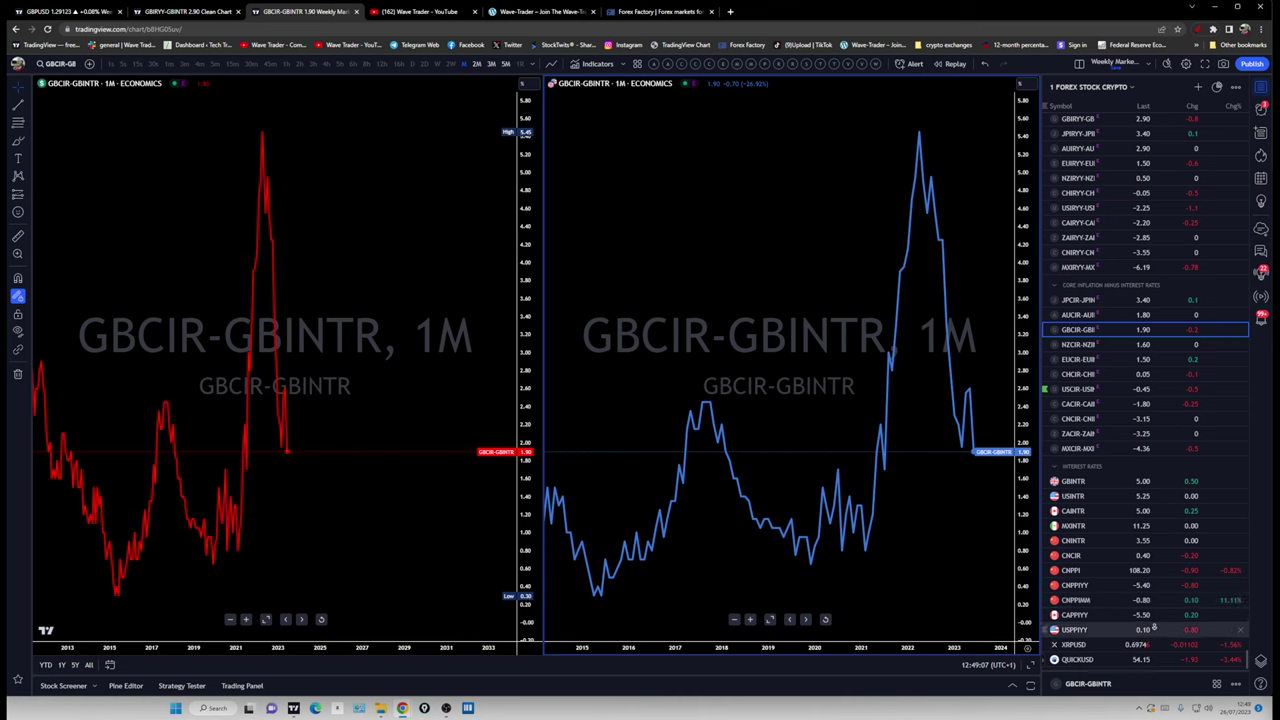
{"action": "left_click", "coordinate": [1082, 390]}
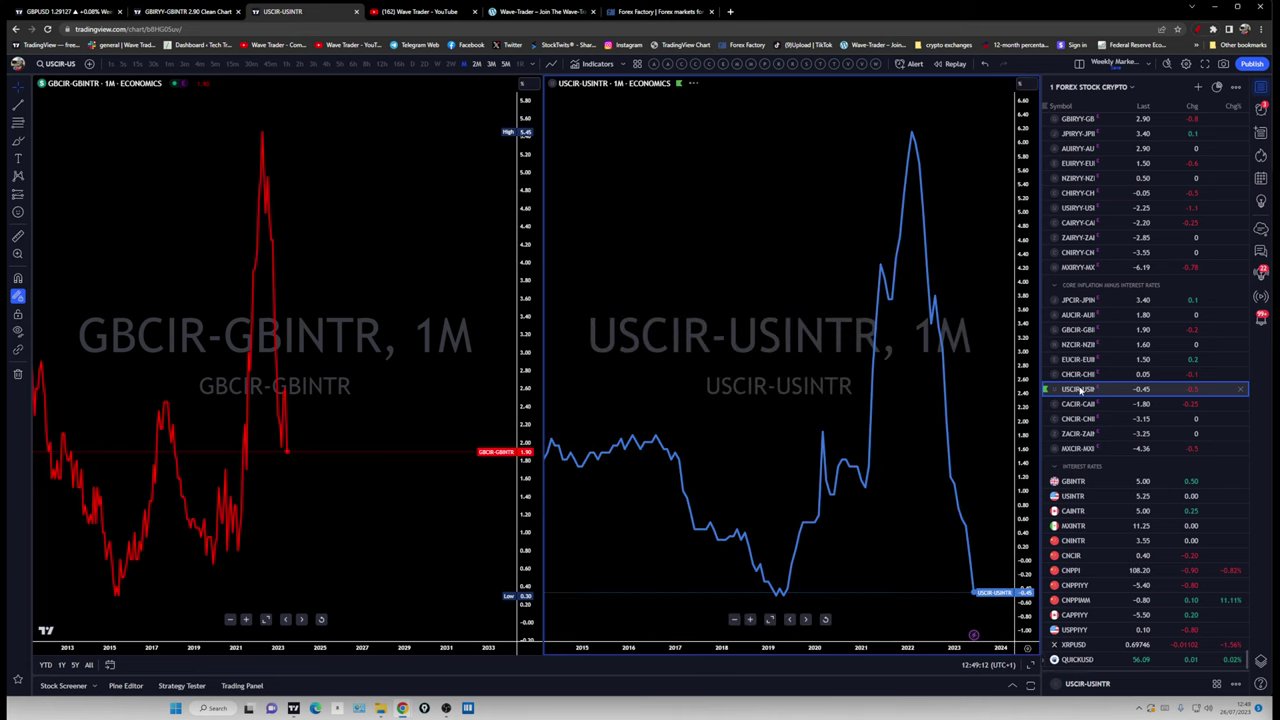
{"action": "left_click", "coordinate": [1260, 87]}
- Examine the longer history and latest values of the GBCIR-GBINTR and USCIR-USINTR charts side by side
{"action": "scroll", "coordinate": [1047, 543], "scroll_direction": "down", "scroll_amount": 10}
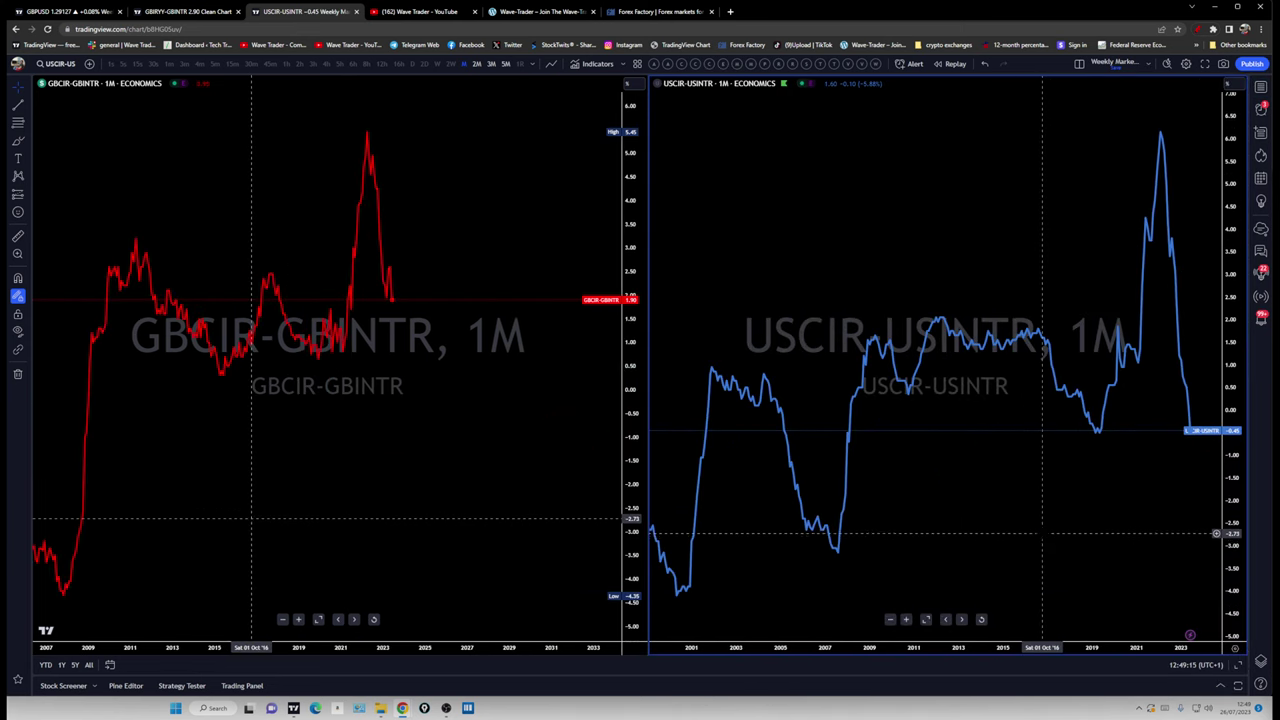
{"action": "scroll", "coordinate": [1052, 535], "scroll_direction": "up", "scroll_amount": 5}
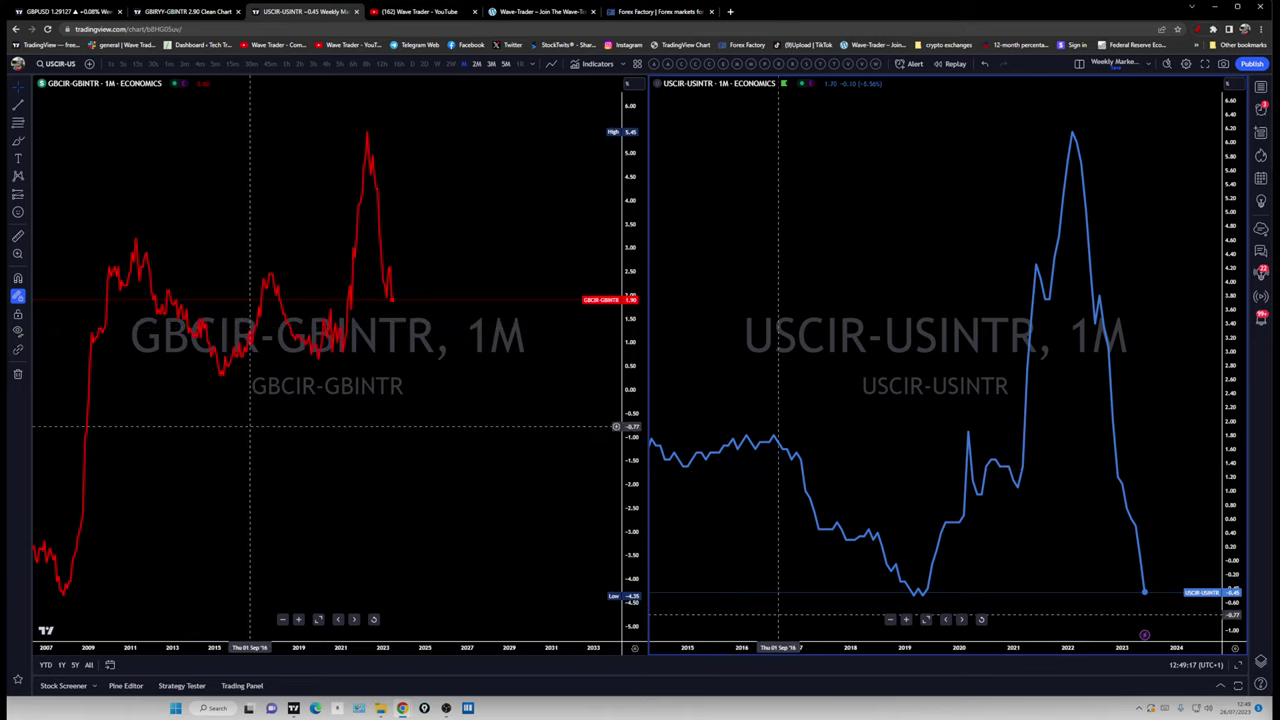
{"action": "left_click_drag", "start_coordinate": [197, 452], "coordinate": [397, 452]}
{"action": "scroll", "coordinate": [432, 456], "scroll_direction": "up", "scroll_amount": 6}
{"action": "scroll", "coordinate": [486, 489], "scroll_direction": "down", "scroll_amount": 2}
{"action": "left_click_drag", "start_coordinate": [492, 500], "coordinate": [443, 503]}
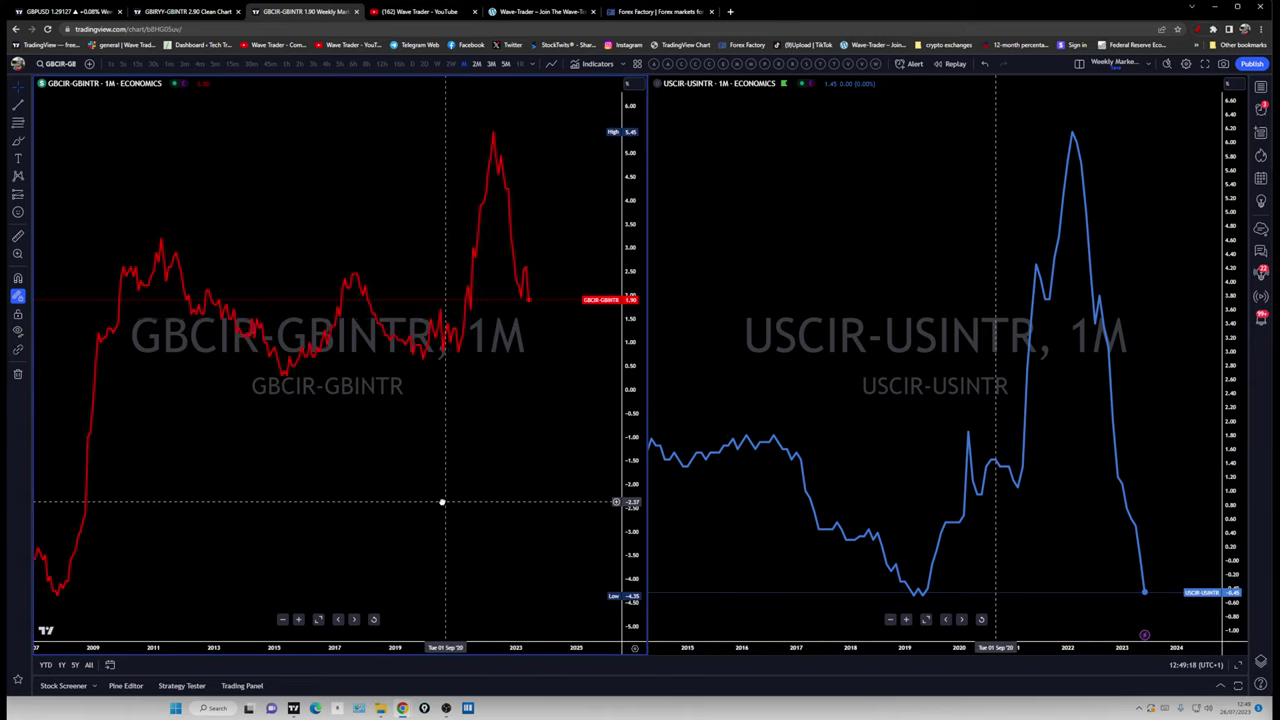
{"action": "scroll", "coordinate": [1165, 466], "scroll_direction": "down", "scroll_amount": 2}
{"action": "left_click_drag", "start_coordinate": [1233, 466], "coordinate": [1233, 510]}
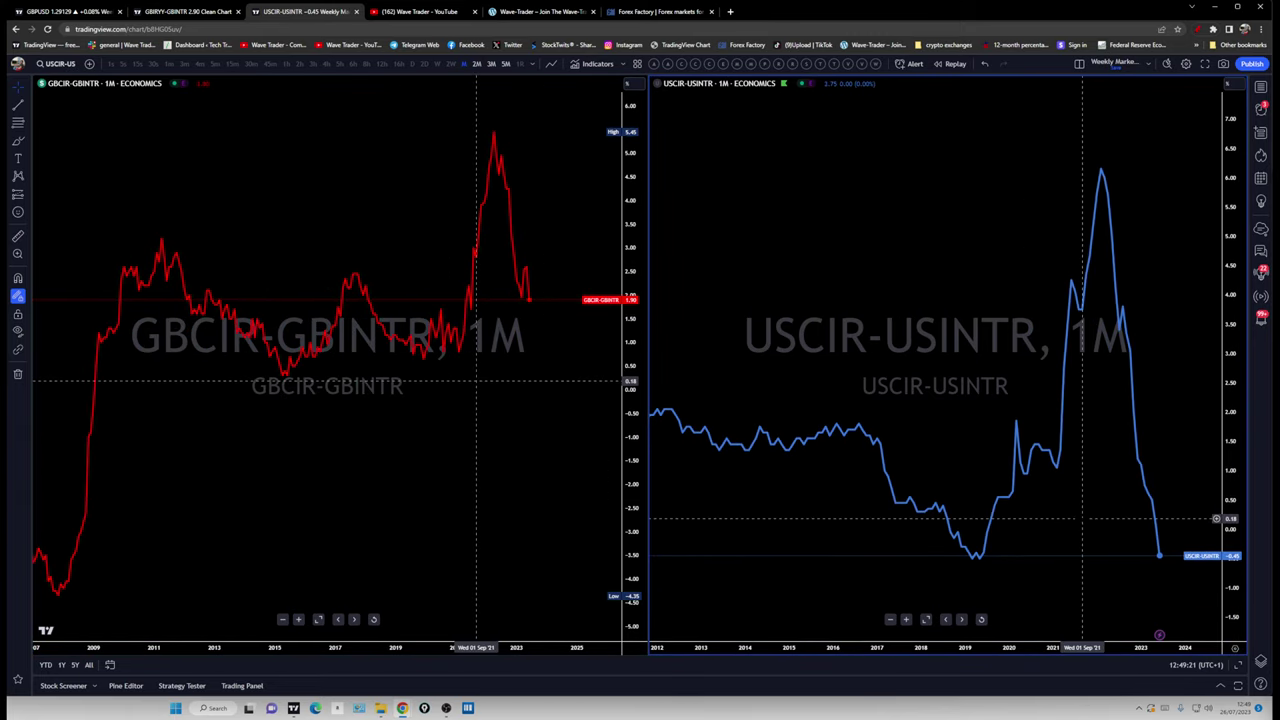
{"action": "left_click_drag", "start_coordinate": [1075, 517], "coordinate": [1019, 479]}
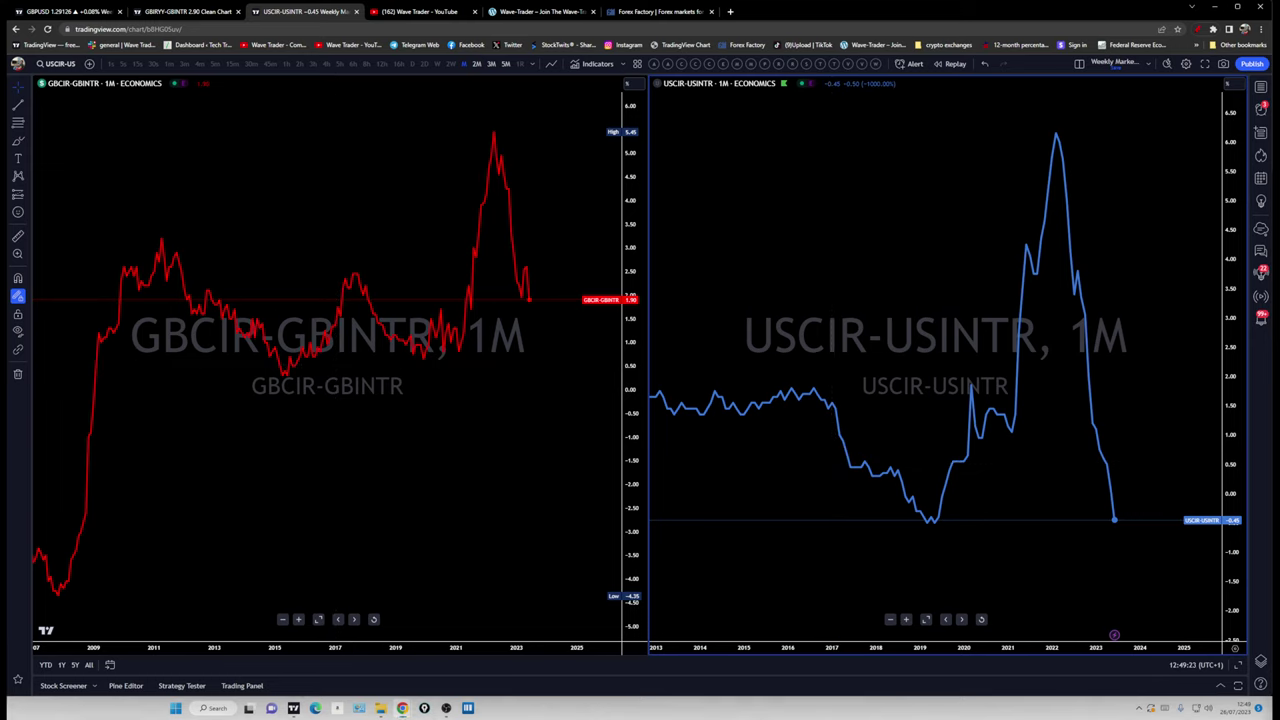
- Underline part of the USCIR-USINTR subtitle, draw an arrow to the line's latest point, and underline its current value
{"action": "left_click_drag", "start_coordinate": [876, 402], "coordinate": [913, 402]}
{"action": "mouse_move", "coordinate": [1163, 456]}
{"action": "left_mouse_down"}
{"action": "mouse_move", "coordinate": [1128, 516]}
{"action": "mouse_move", "coordinate": [1136, 508]}
{"action": "left_mouse_up"}
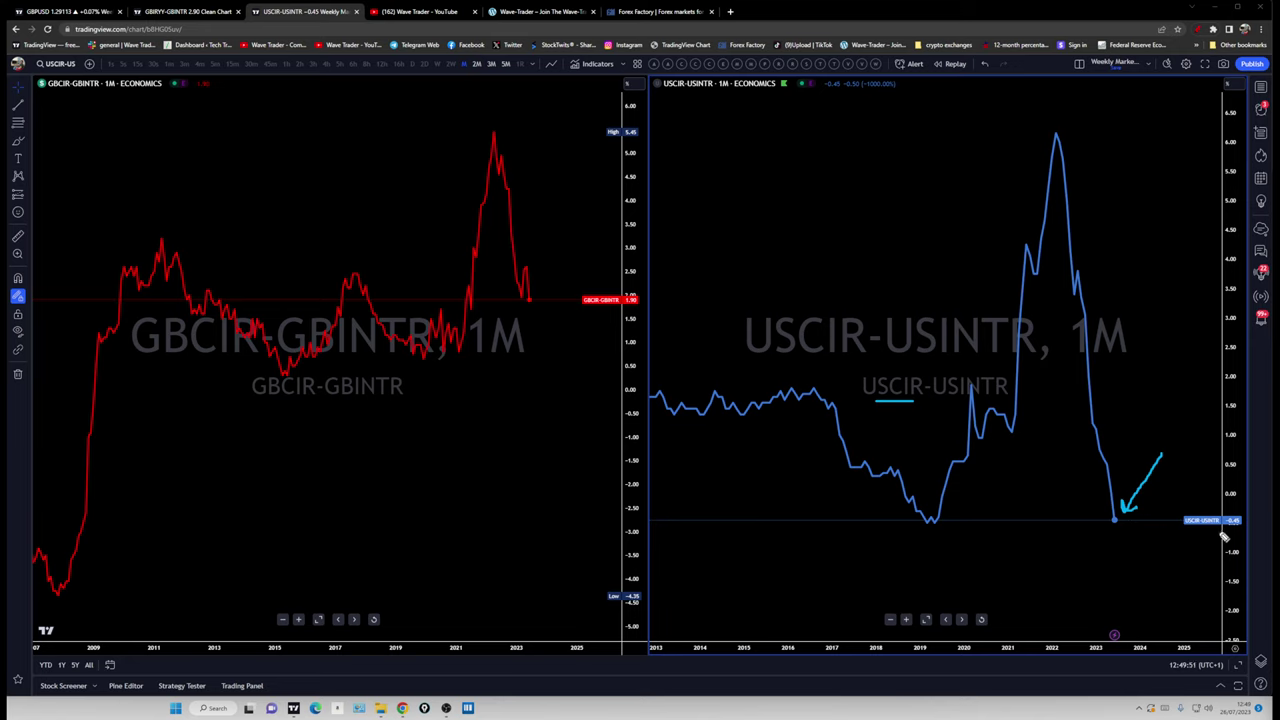
{"action": "left_click_drag", "start_coordinate": [1223, 533], "coordinate": [1238, 534]}
- Circle the GBCIR-GBINTR current value and write 5% with an arrow to 7% beneath the line, plus an arrow pointing up to the 5%
{"action": "mouse_move", "coordinate": [632, 291]}
{"action": "left_mouse_down"}
{"action": "mouse_move", "coordinate": [628, 306]}
{"action": "mouse_move", "coordinate": [624, 291]}
{"action": "left_mouse_up"}
{"action": "left_click_drag", "start_coordinate": [388, 462], "coordinate": [426, 438]}
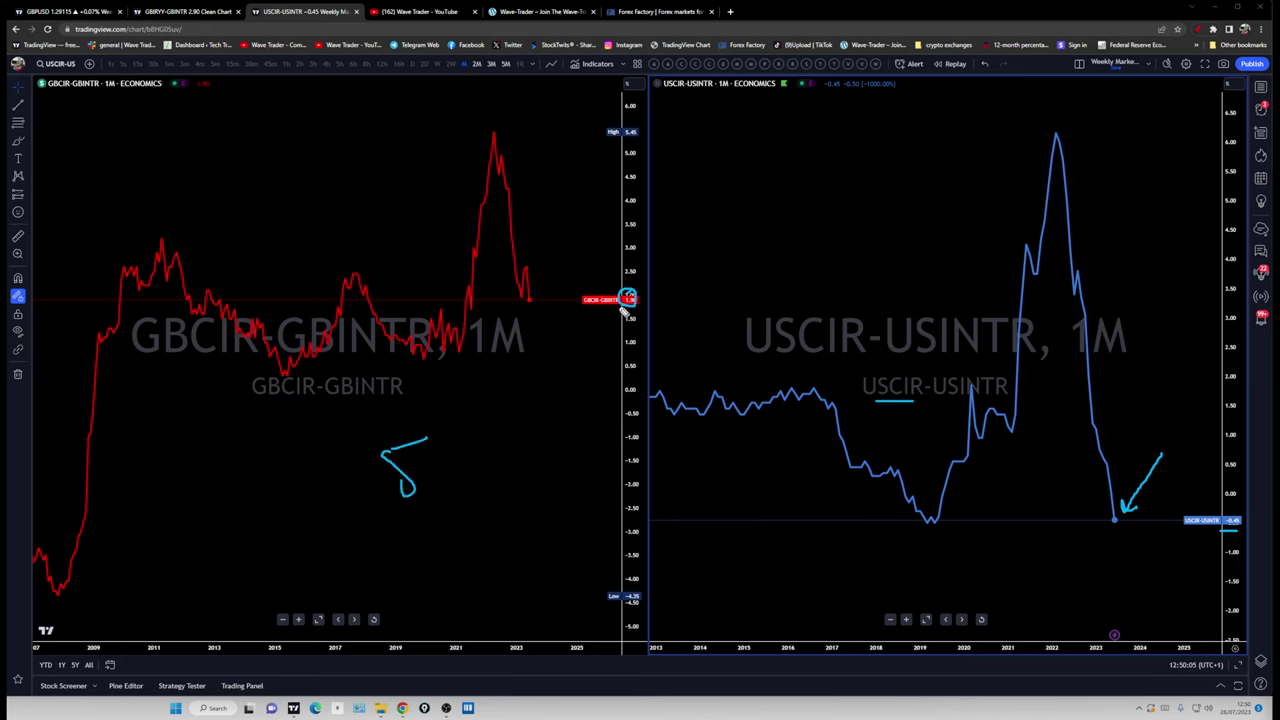
{"action": "mouse_move", "coordinate": [504, 426]}
{"action": "left_mouse_down"}
{"action": "mouse_move", "coordinate": [531, 464]}
{"action": "mouse_move", "coordinate": [552, 434]}
{"action": "mouse_move", "coordinate": [545, 448]}
{"action": "mouse_move", "coordinate": [560, 448]}
{"action": "left_mouse_up"}
{"action": "left_click_drag", "start_coordinate": [437, 450], "coordinate": [436, 466]}
{"action": "mouse_move", "coordinate": [427, 595]}
{"action": "left_mouse_down"}
{"action": "mouse_move", "coordinate": [432, 492]}
{"action": "mouse_move", "coordinate": [499, 460]}
{"action": "left_mouse_up"}
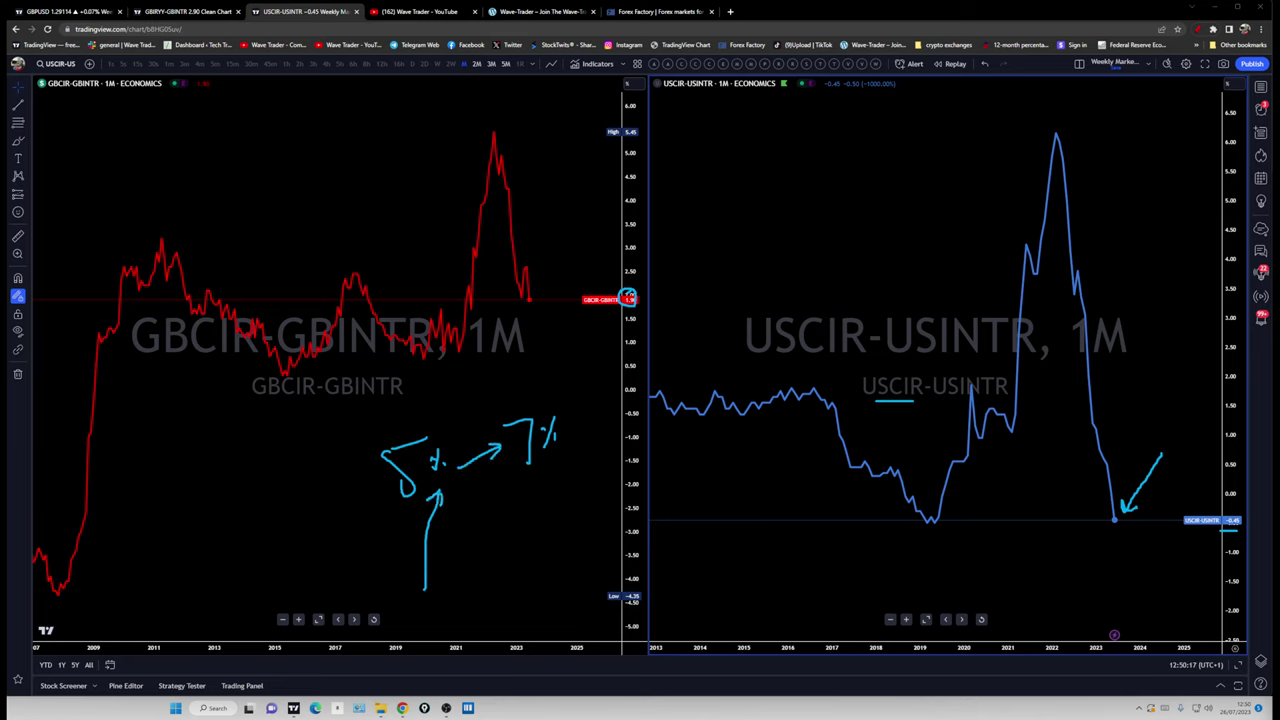
- Replace the old marks with lines beneath both chart titles and a long curved arrow from USCIR-USINTR to the GBCIR-GBINTR line's end
{"action": "key", "text": "Escape"}
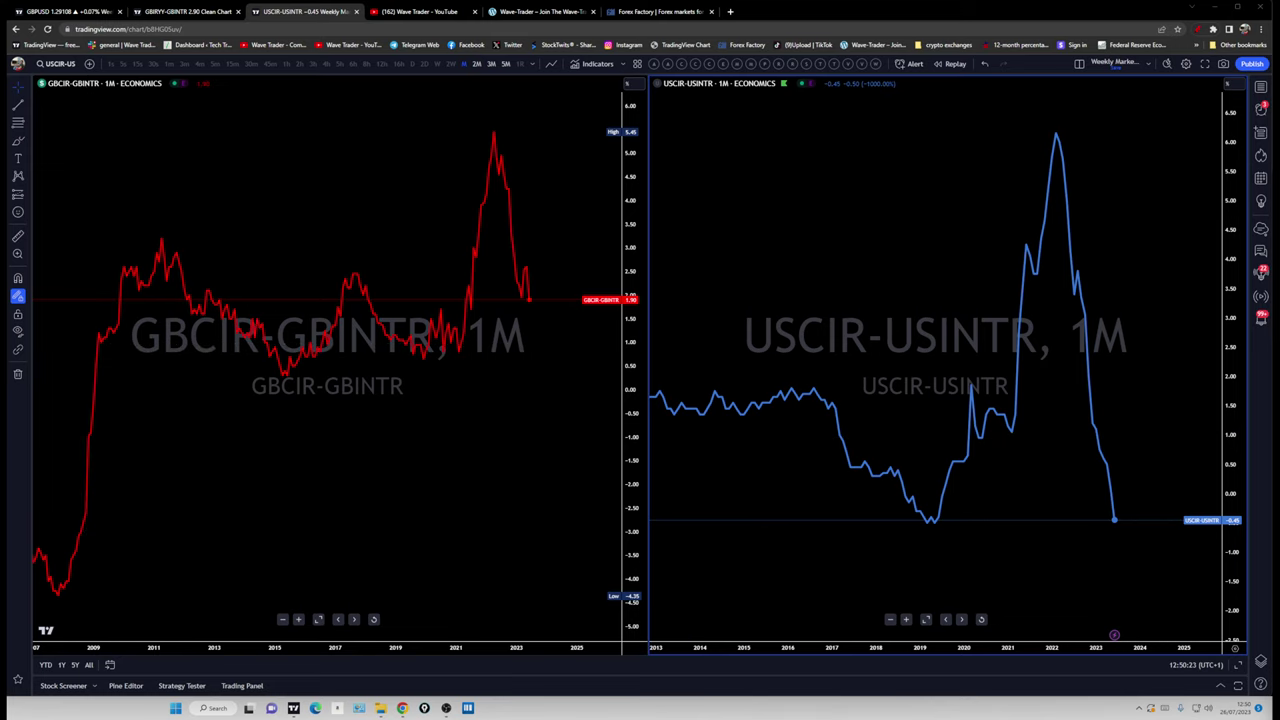
{"action": "left_click_drag", "start_coordinate": [164, 367], "coordinate": [470, 352]}
{"action": "left_click_drag", "start_coordinate": [884, 402], "coordinate": [1118, 385]}
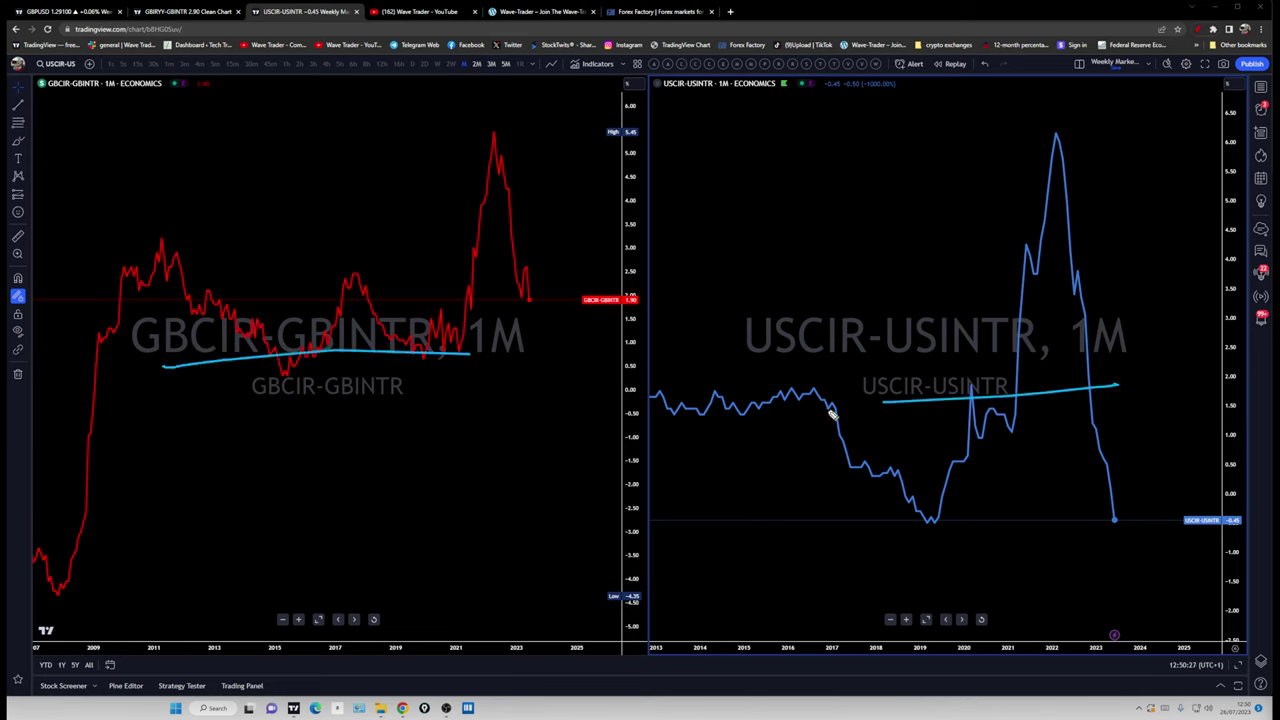
{"action": "mouse_move", "coordinate": [885, 408]}
{"action": "left_mouse_down"}
{"action": "mouse_move", "coordinate": [343, 486]}
{"action": "mouse_move", "coordinate": [556, 312]}
{"action": "mouse_move", "coordinate": [540, 357]}
{"action": "left_mouse_up"}
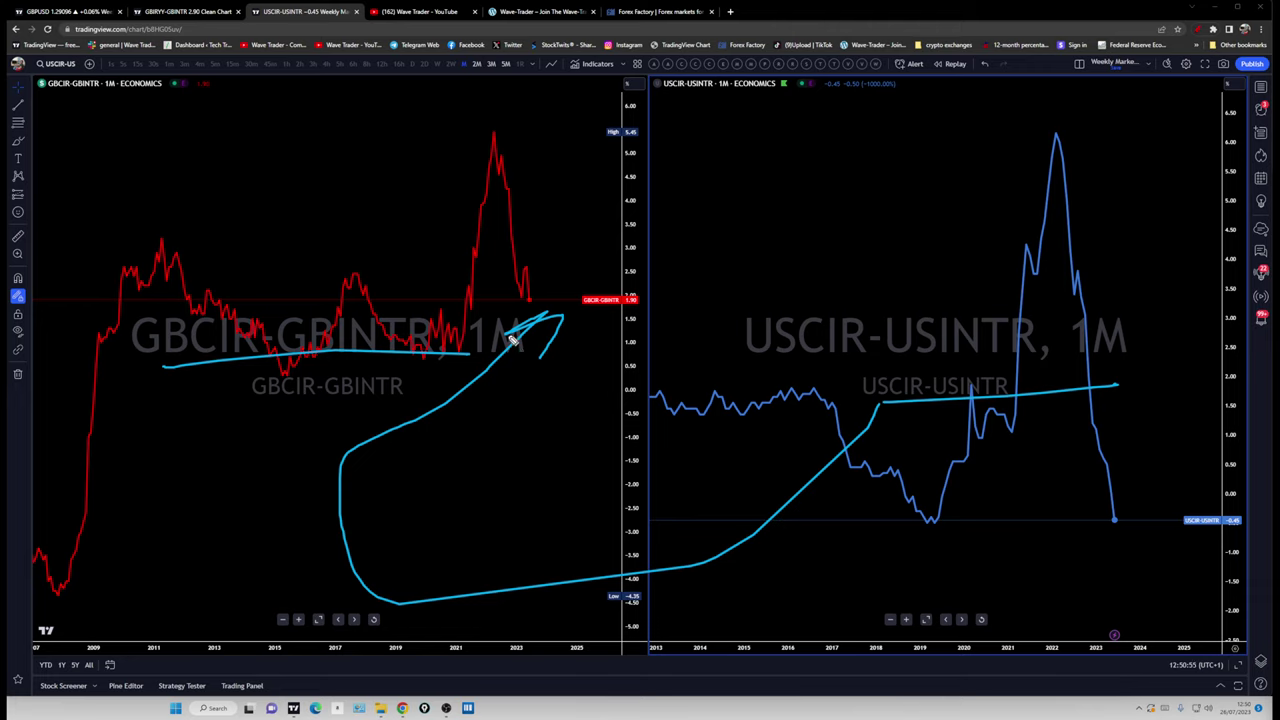
- Clear the drawn marks and switch to a single-chart layout showing only GBCIR-GBINTR
{"action": "key", "text": "Escape"}
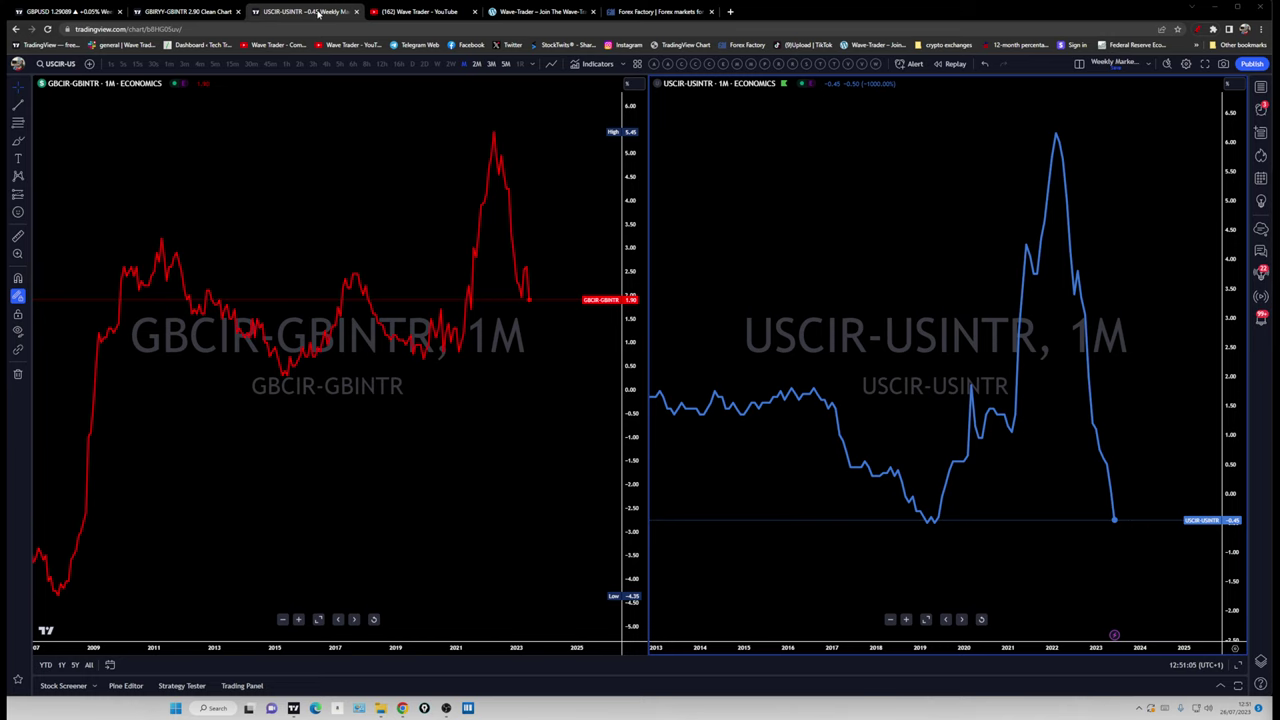
{"action": "left_click", "coordinate": [1079, 63]}
{"action": "left_click", "coordinate": [1096, 94]}
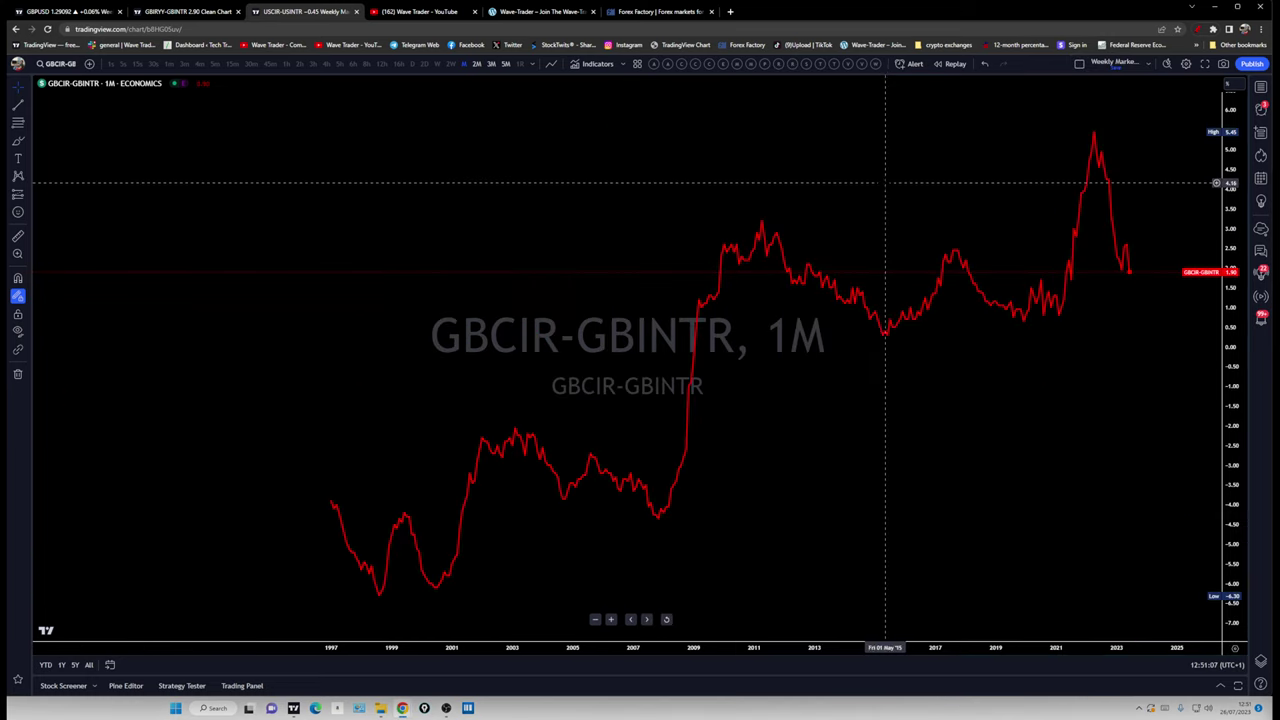
- Load GBIRYY from the headline inflation section of the watchlist into the chart and hide the watchlist
{"action": "left_click", "coordinate": [1260, 87]}
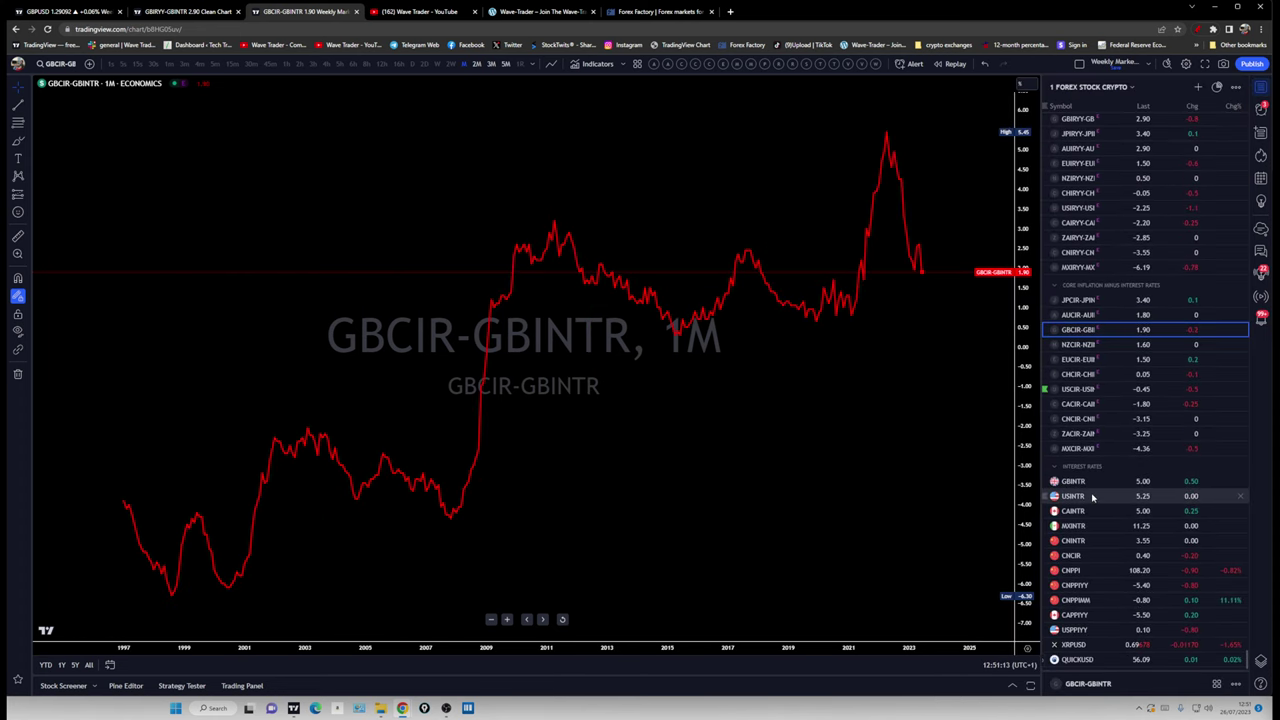
{"action": "scroll", "coordinate": [1097, 260], "scroll_direction": "up", "scroll_amount": 1}
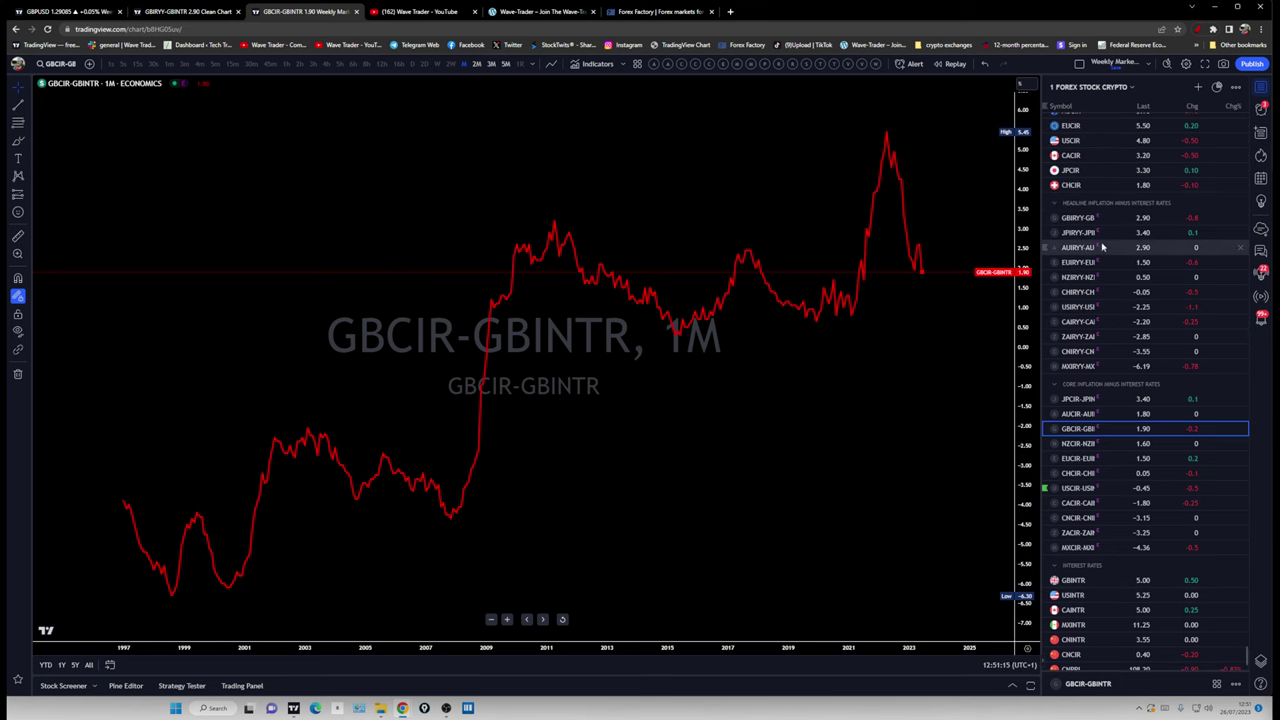
{"action": "scroll", "coordinate": [1097, 240], "scroll_direction": "up", "scroll_amount": 3}
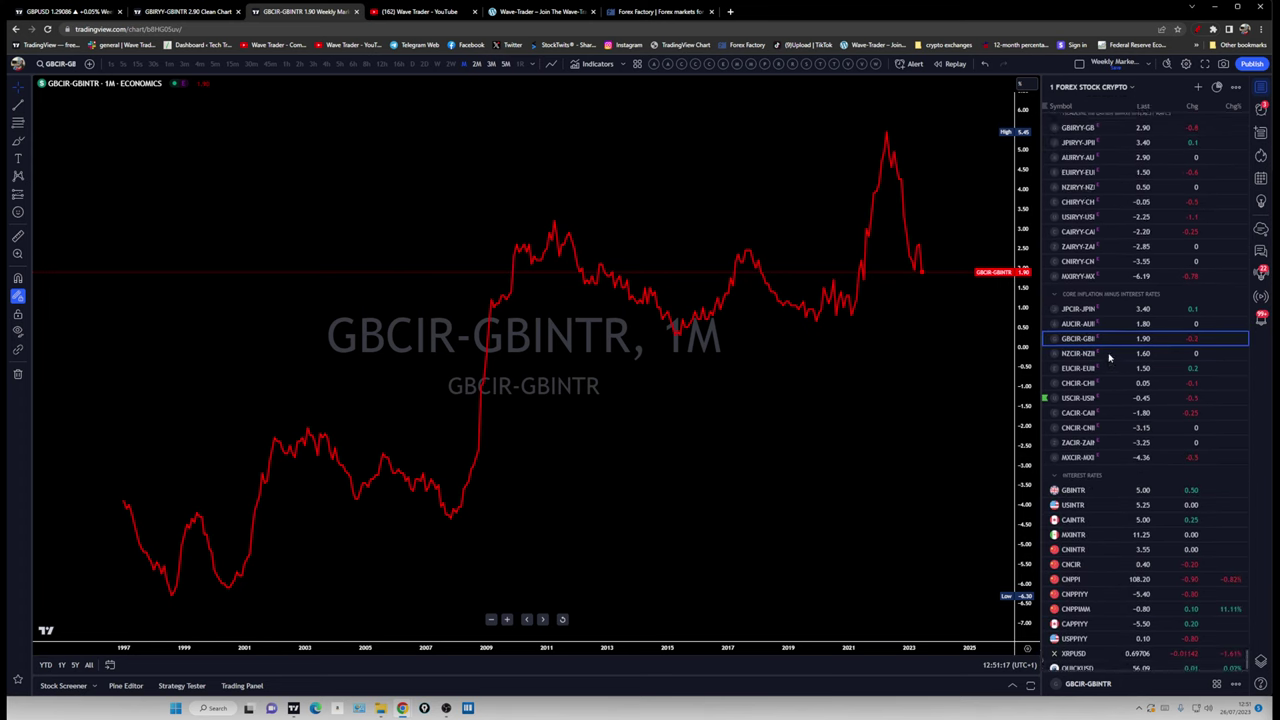
{"action": "scroll", "coordinate": [1108, 354], "scroll_direction": "up", "scroll_amount": 5}
{"action": "left_click", "coordinate": [1075, 331]}
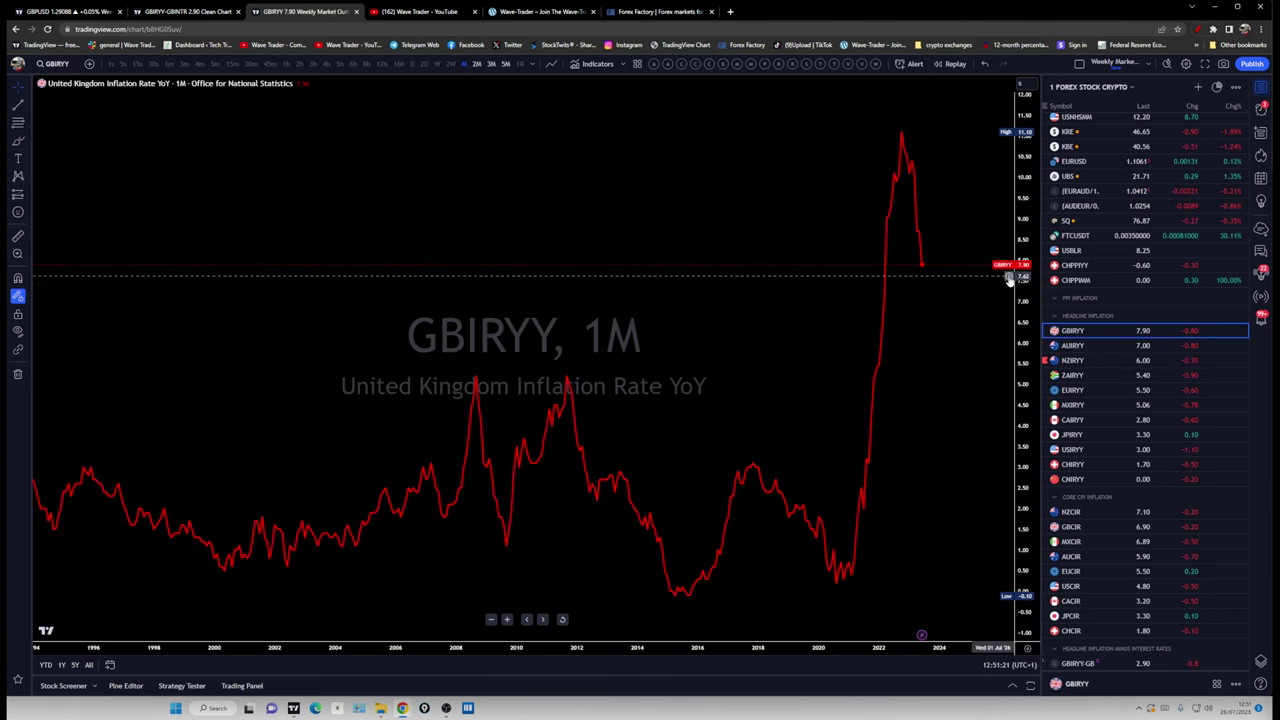
{"action": "left_click", "coordinate": [1261, 87]}
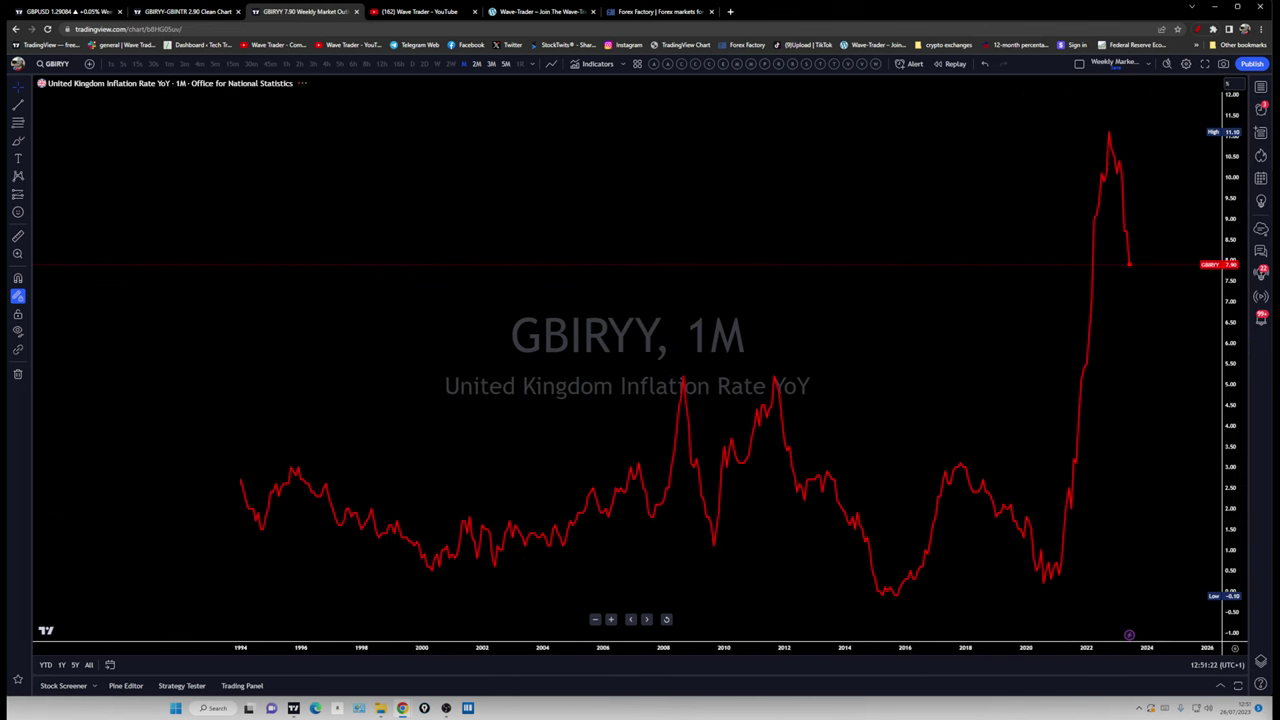
- Overlay GBINTR on a new price scale as a comparison and underline the current GBINTR and GBIRYY values
{"action": "left_click", "coordinate": [88, 63]}
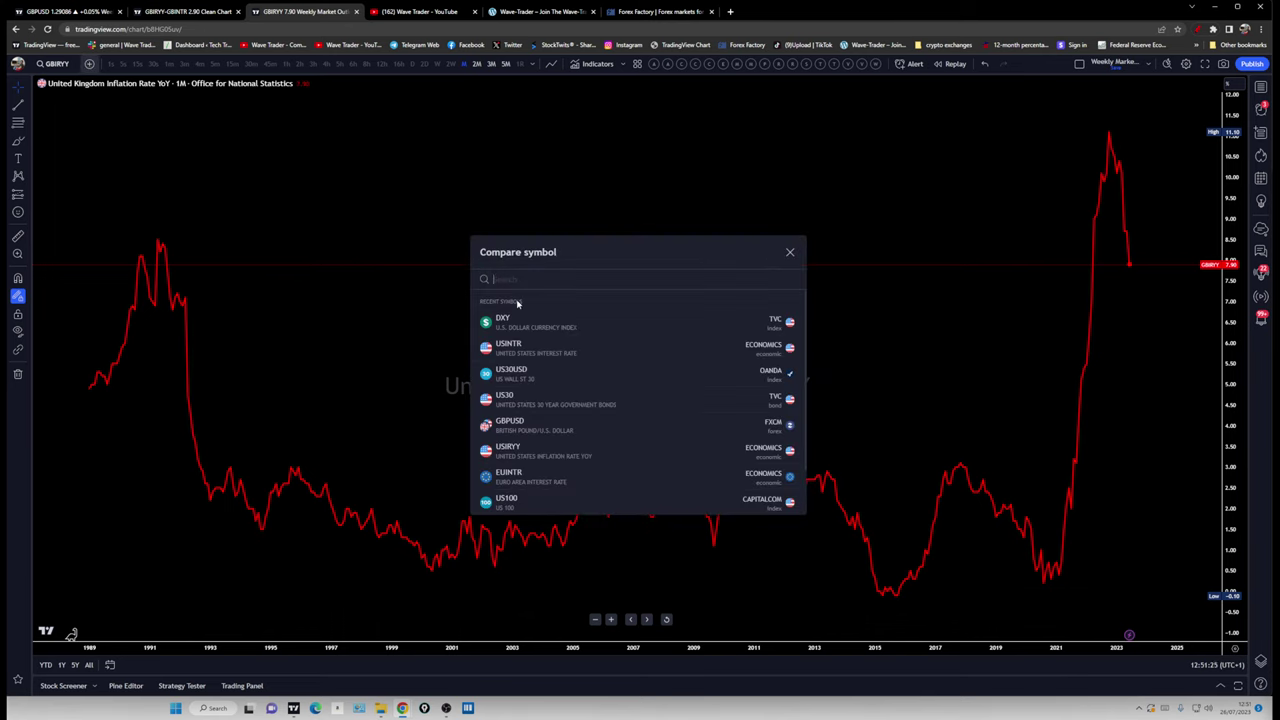
{"action": "type", "text": "GBINTR"}
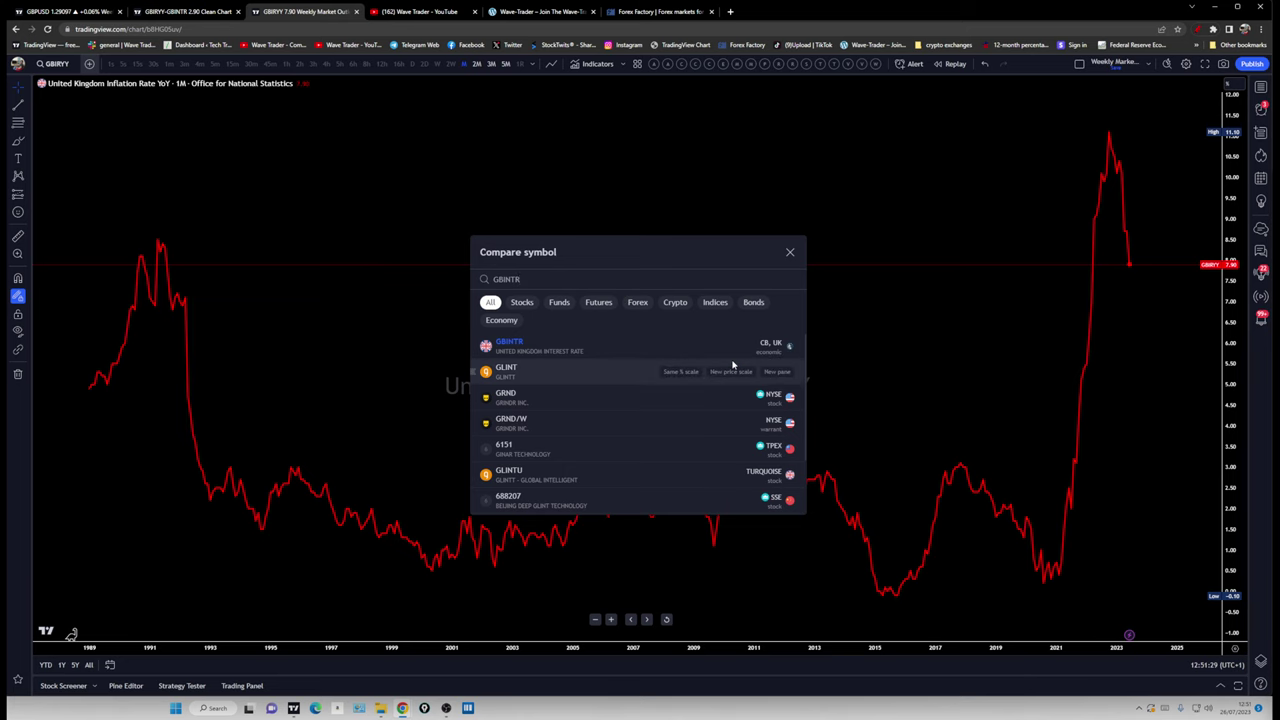
{"action": "left_click", "coordinate": [731, 346]}
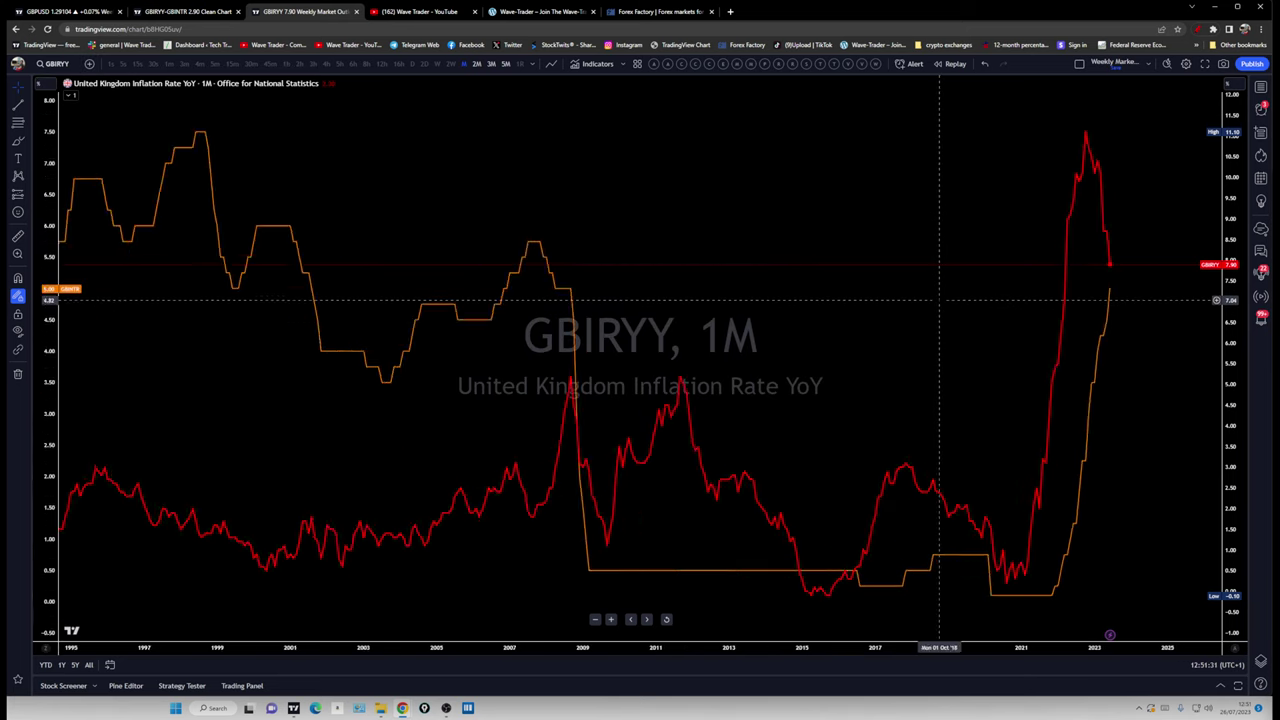
{"action": "scroll", "coordinate": [938, 300], "scroll_direction": "up", "scroll_amount": 6}
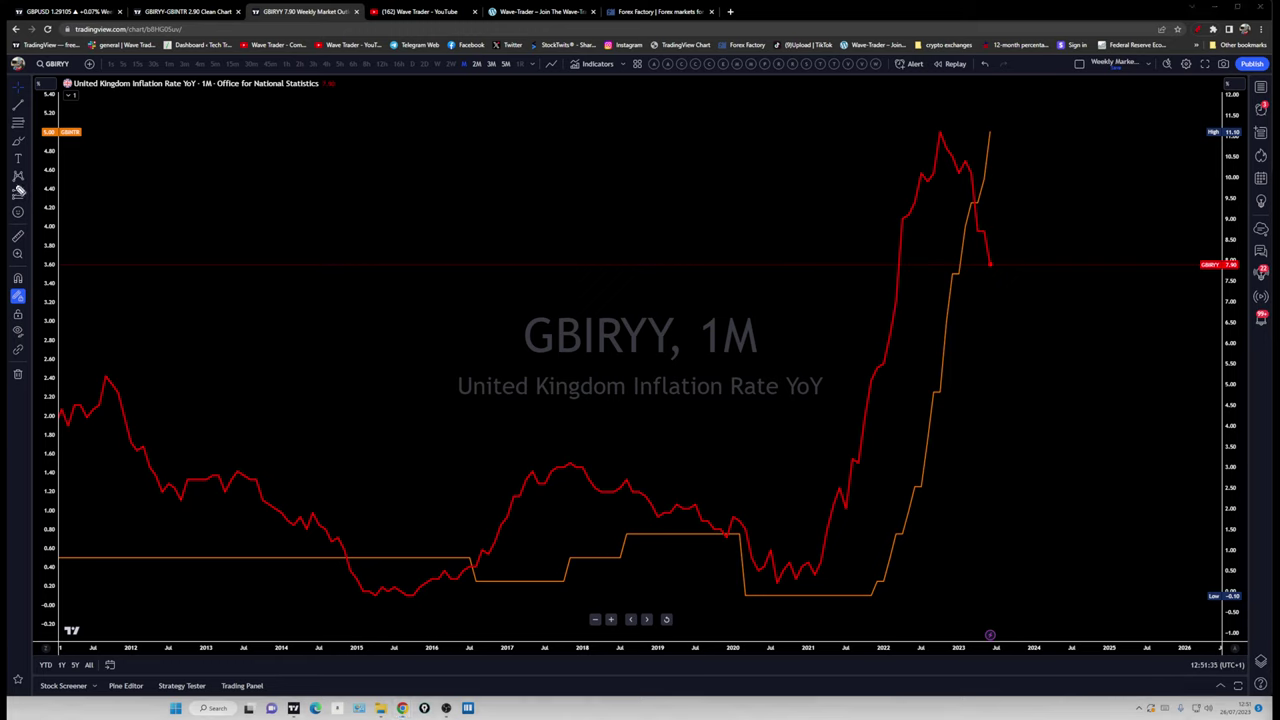
{"action": "left_click_drag", "start_coordinate": [41, 144], "coordinate": [80, 136]}
{"action": "left_click_drag", "start_coordinate": [1221, 277], "coordinate": [1241, 277]}
- Add the UK core inflation rate GBCIR to the GBIRYY chart as a comparison on a new price scale
{"action": "left_click", "coordinate": [89, 63]}
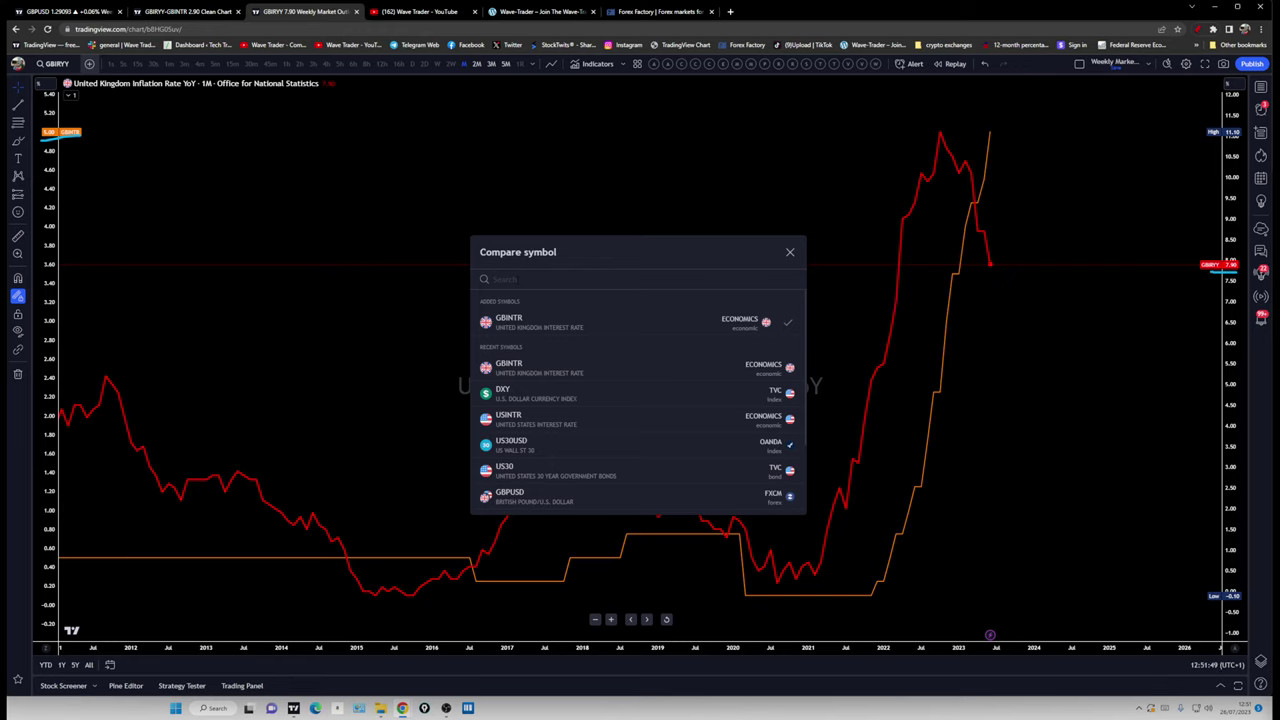
{"action": "type", "text": "d"}
{"action": "key", "text": "BackSpace"}
{"action": "type", "text": "GBC"}
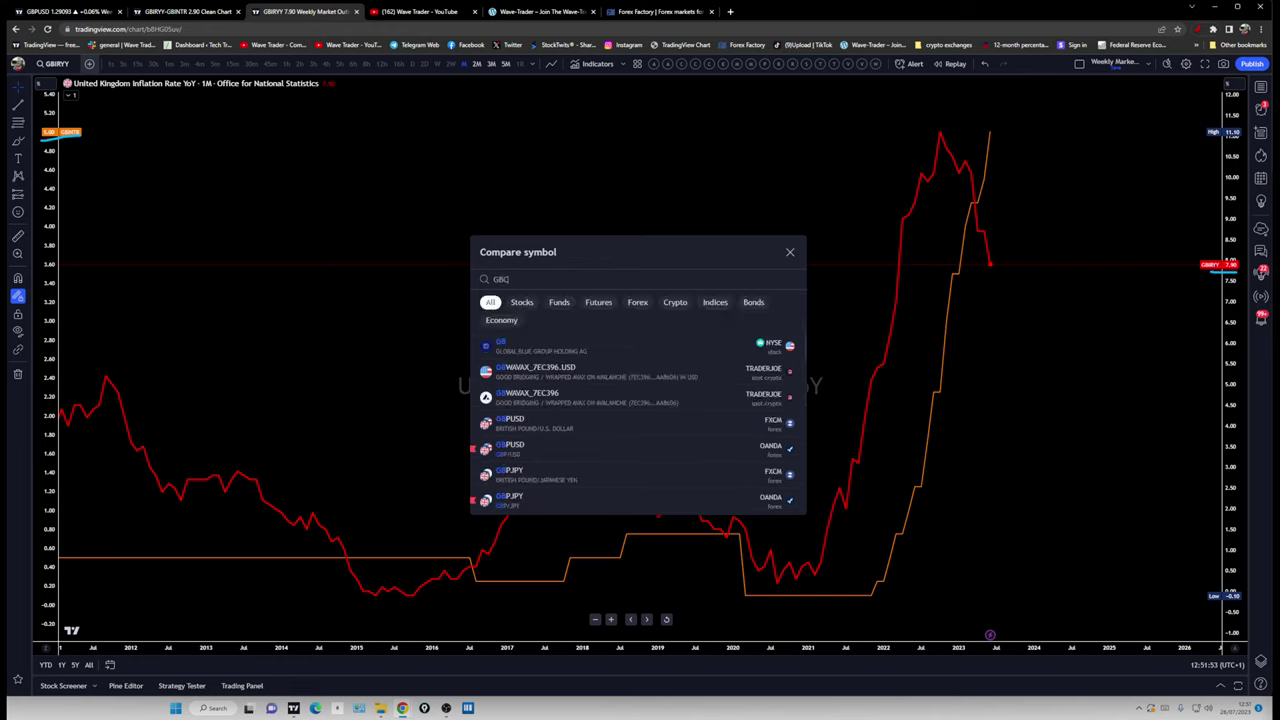
{"action": "type", "text": "I"}
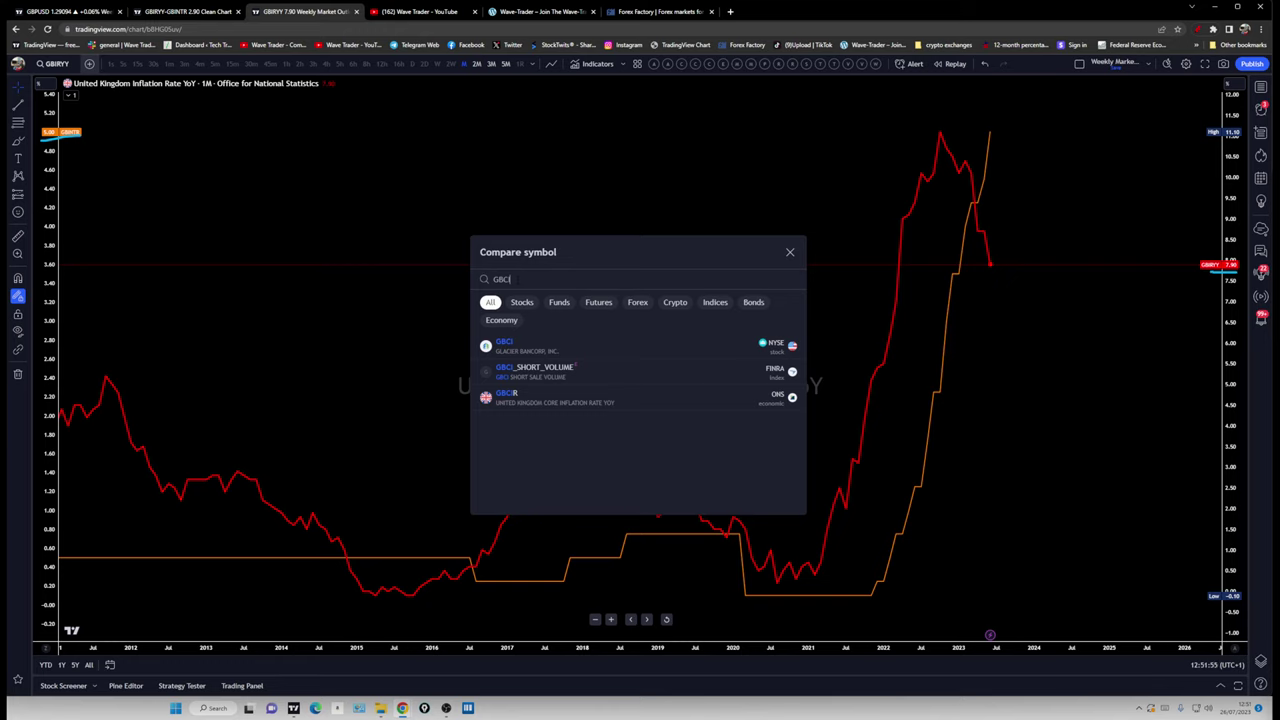
{"action": "type", "text": "N"}
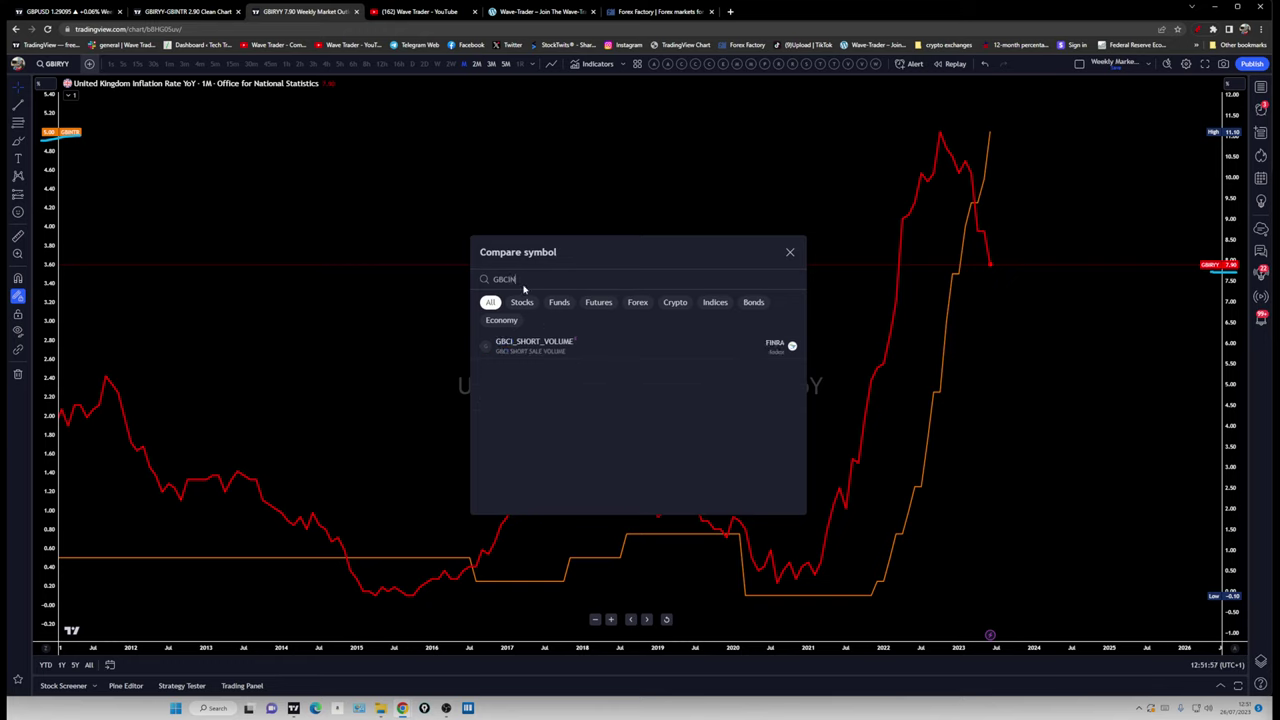
{"action": "key", "text": "BackSpace"}
{"action": "mouse_move", "coordinate": [744, 401]}
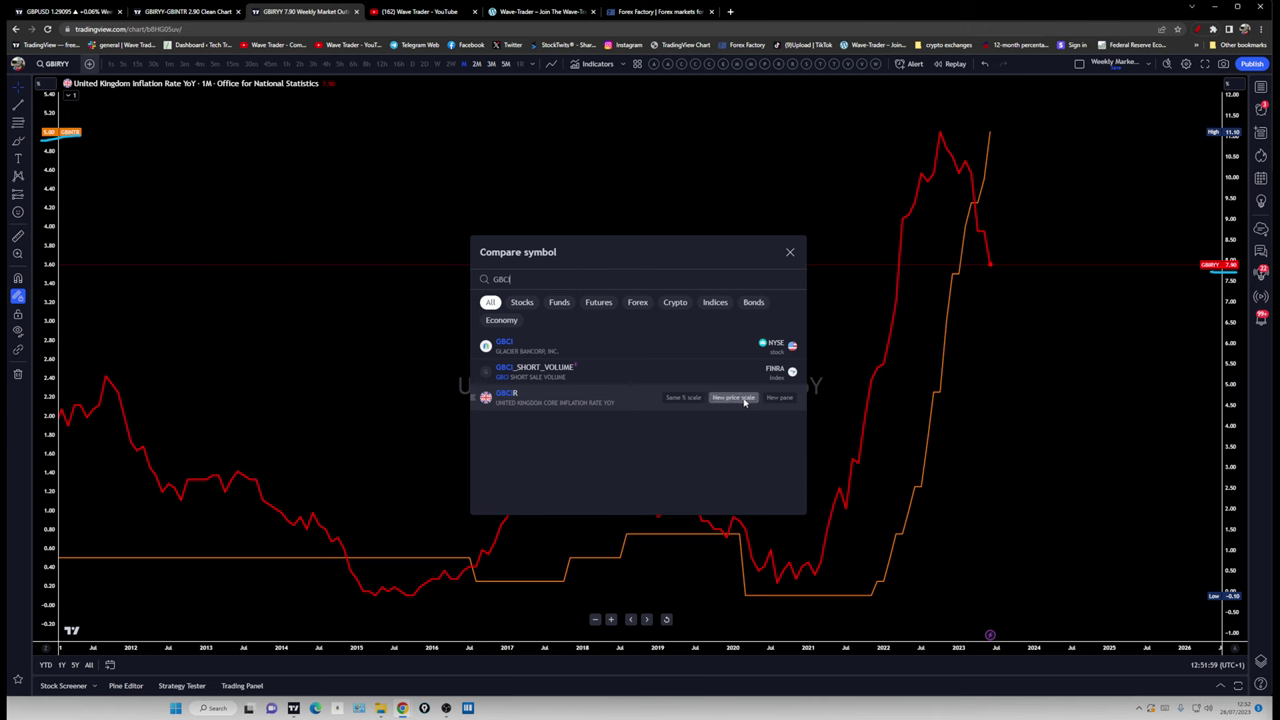
{"action": "left_click", "coordinate": [734, 398]}
{"action": "left_click", "coordinate": [1109, 414]}
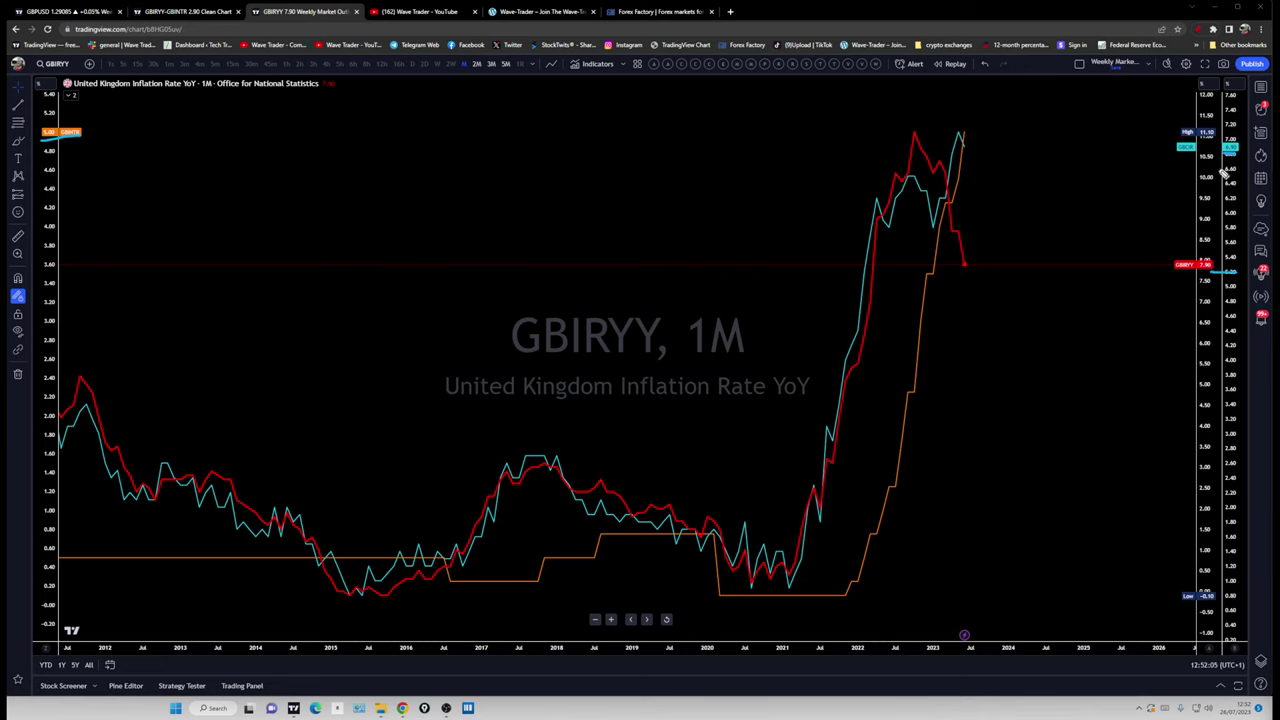
- Underline the GBINTR value, mark the latest peak of the overlaid lines, and clear all the drawn marks
{"action": "left_click_drag", "start_coordinate": [46, 141], "coordinate": [117, 139]}
{"action": "left_click_drag", "start_coordinate": [962, 137], "coordinate": [957, 133]}
{"action": "key", "text": "Escape"}
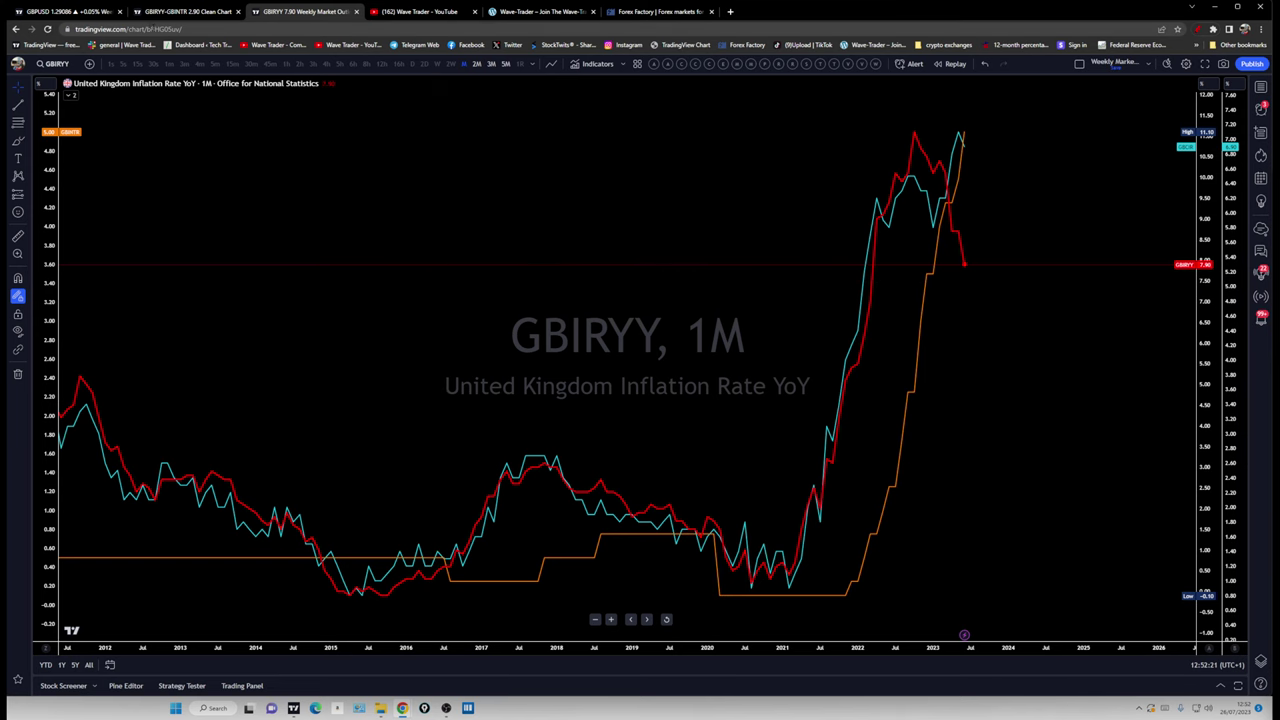
- Switch to the GBPUSD chart, set it to the 4-hour timeframe, and enlarge the July price action
{"action": "left_click", "coordinate": [65, 11]}
{"action": "scroll", "coordinate": [829, 296], "scroll_direction": "up", "scroll_amount": 6}
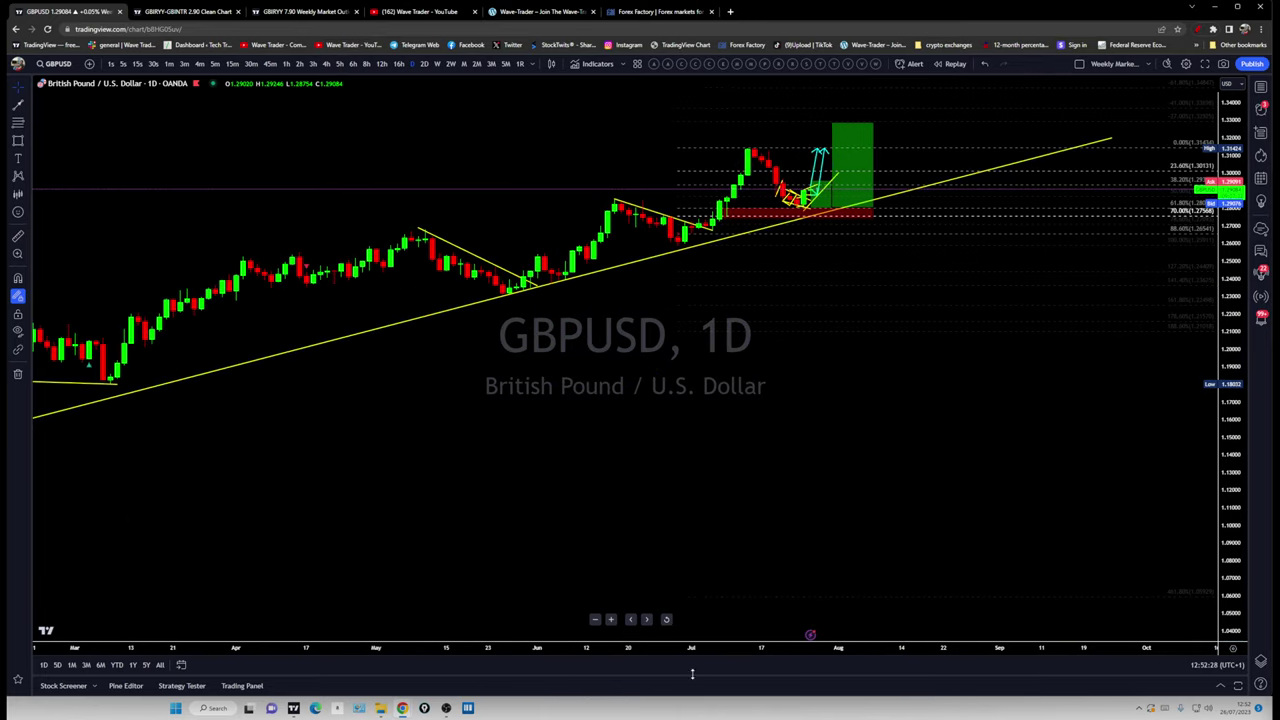
{"action": "scroll", "coordinate": [680, 350], "scroll_direction": "down", "scroll_amount": 5}
{"action": "scroll", "coordinate": [462, 233], "scroll_direction": "up", "scroll_amount": 6}
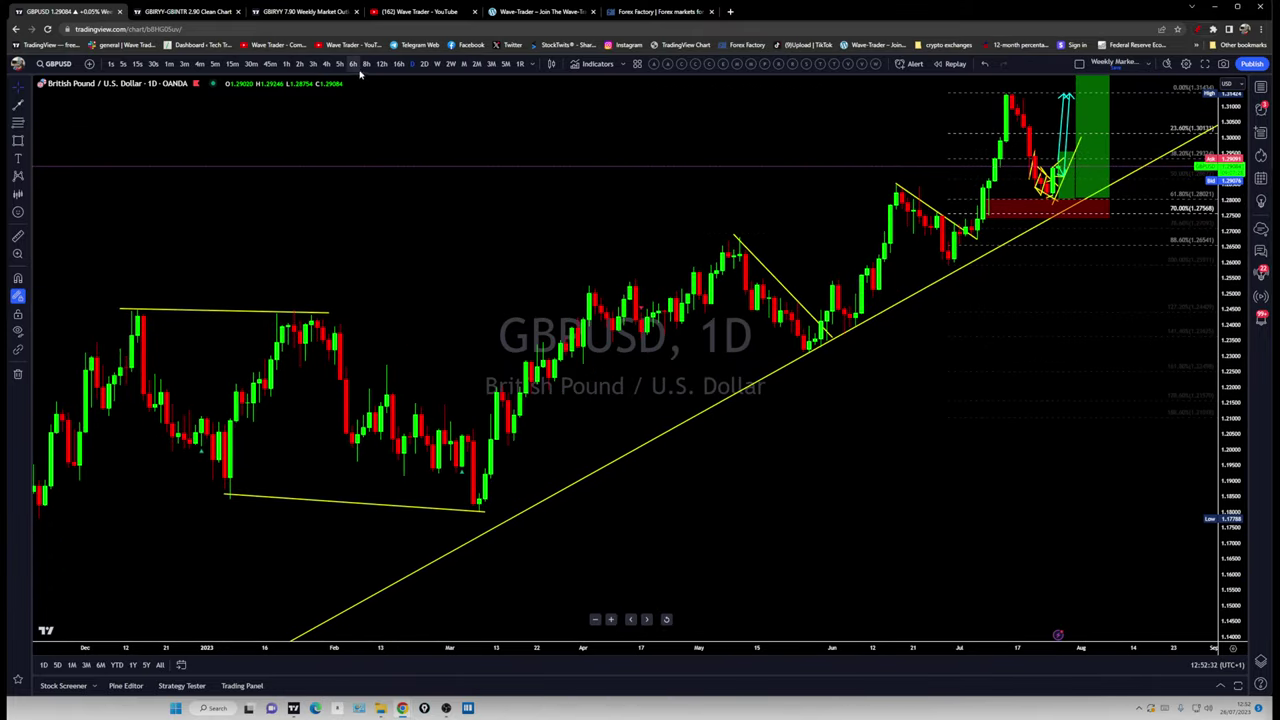
{"action": "scroll", "coordinate": [785, 429], "scroll_direction": "down", "scroll_amount": 7}
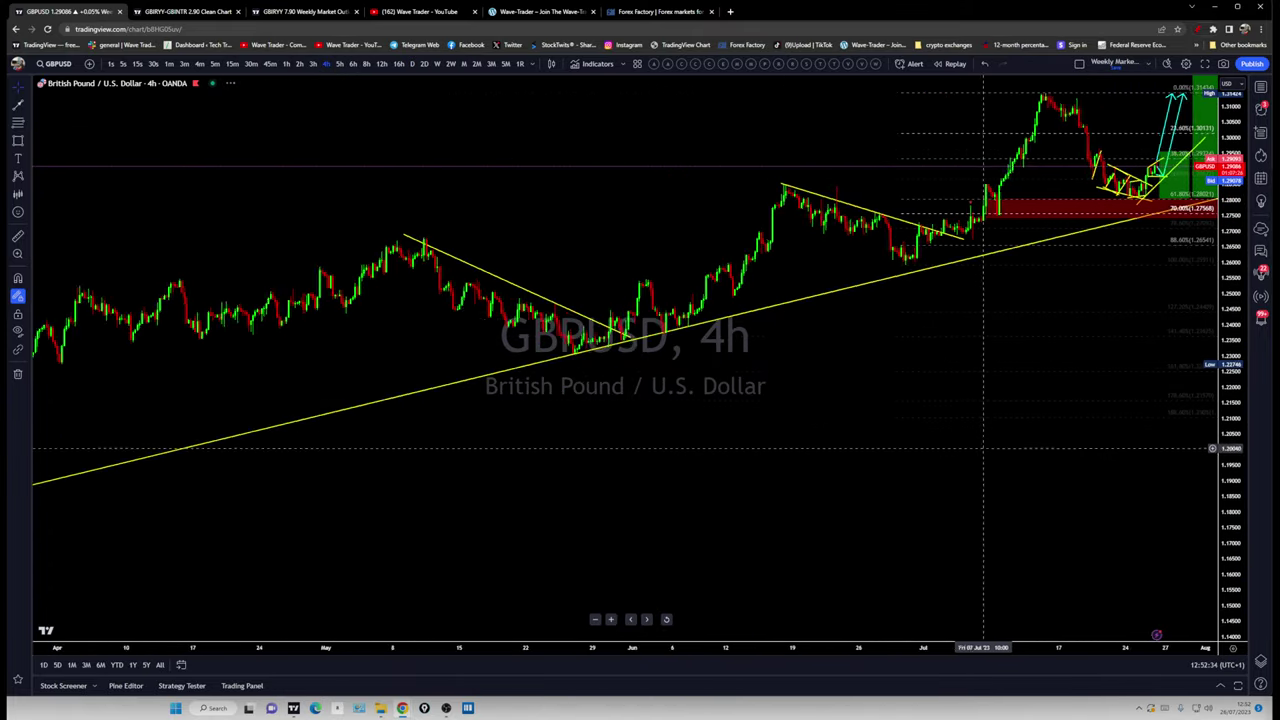
{"action": "scroll", "coordinate": [985, 448], "scroll_direction": "up", "scroll_amount": 4}
{"action": "left_click_drag", "start_coordinate": [1235, 589], "coordinate": [1100, 254]}
{"action": "left_click_drag", "start_coordinate": [1008, 206], "coordinate": [962, 645]}
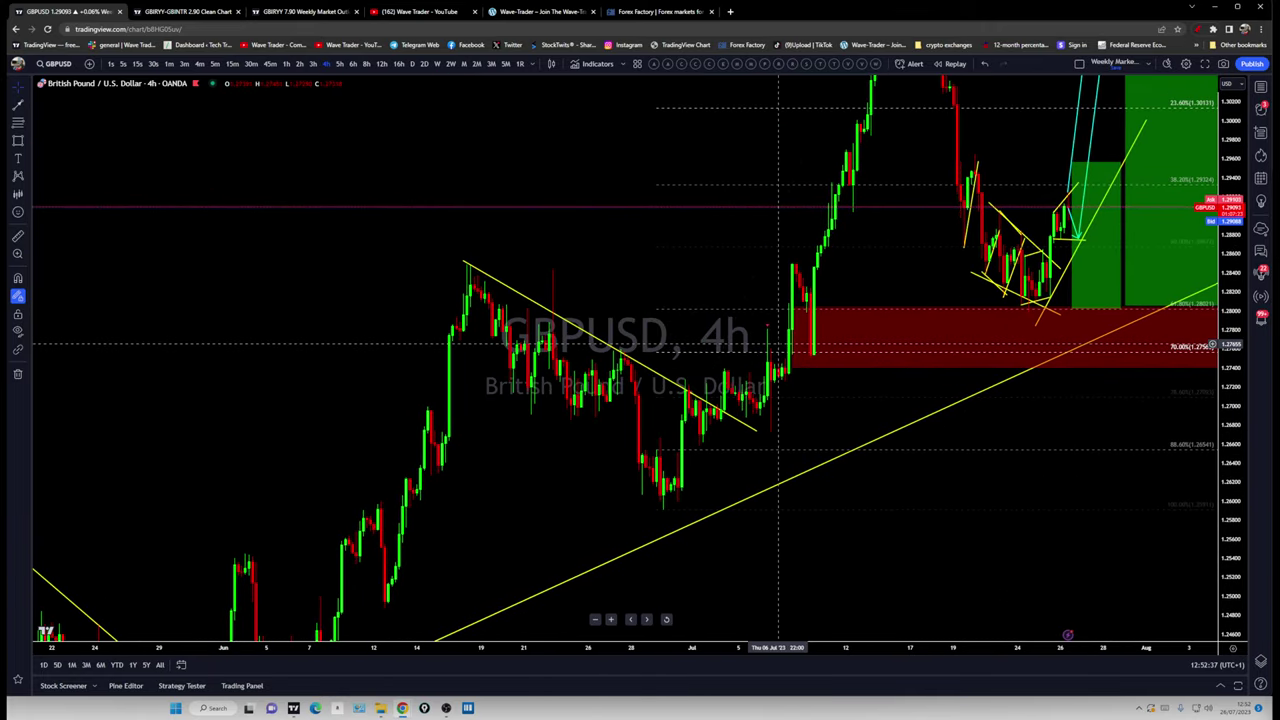
- Open the published idea "GBPUSD Watch top for price action for short" from its early-July chart marker, view it, and close it
{"action": "left_click", "coordinate": [769, 329]}
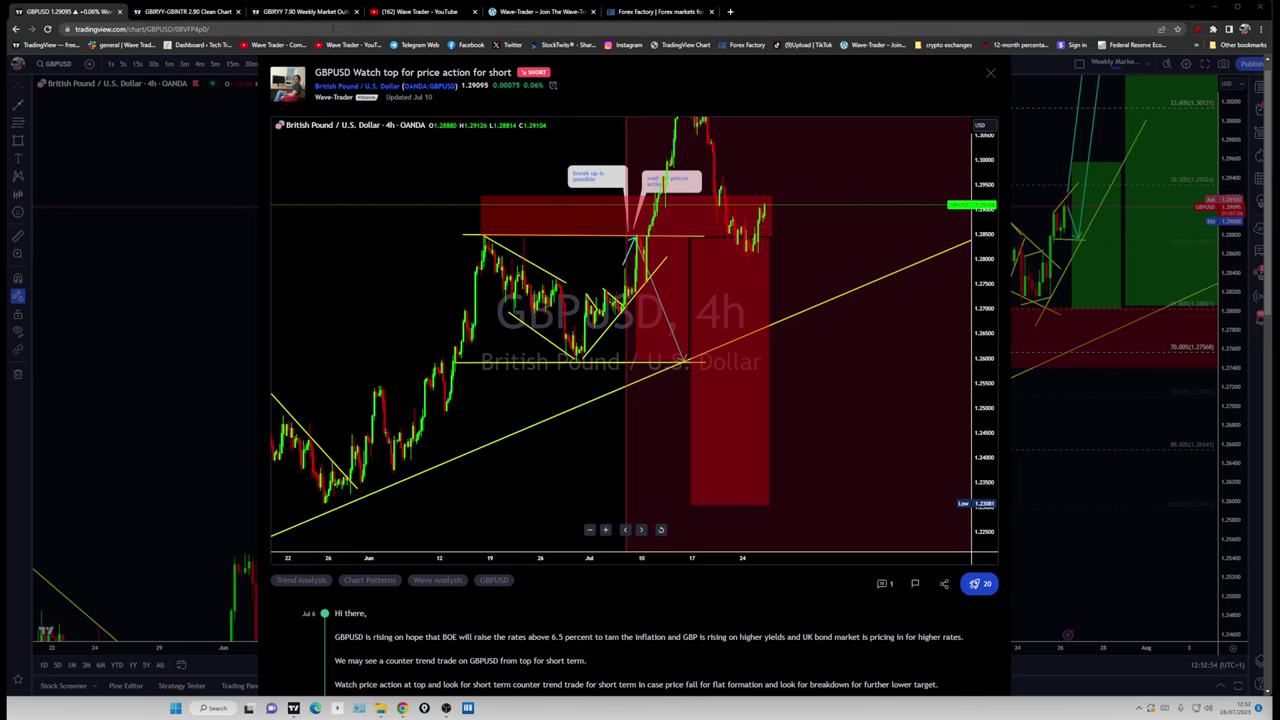
{"action": "left_click", "coordinate": [990, 73]}
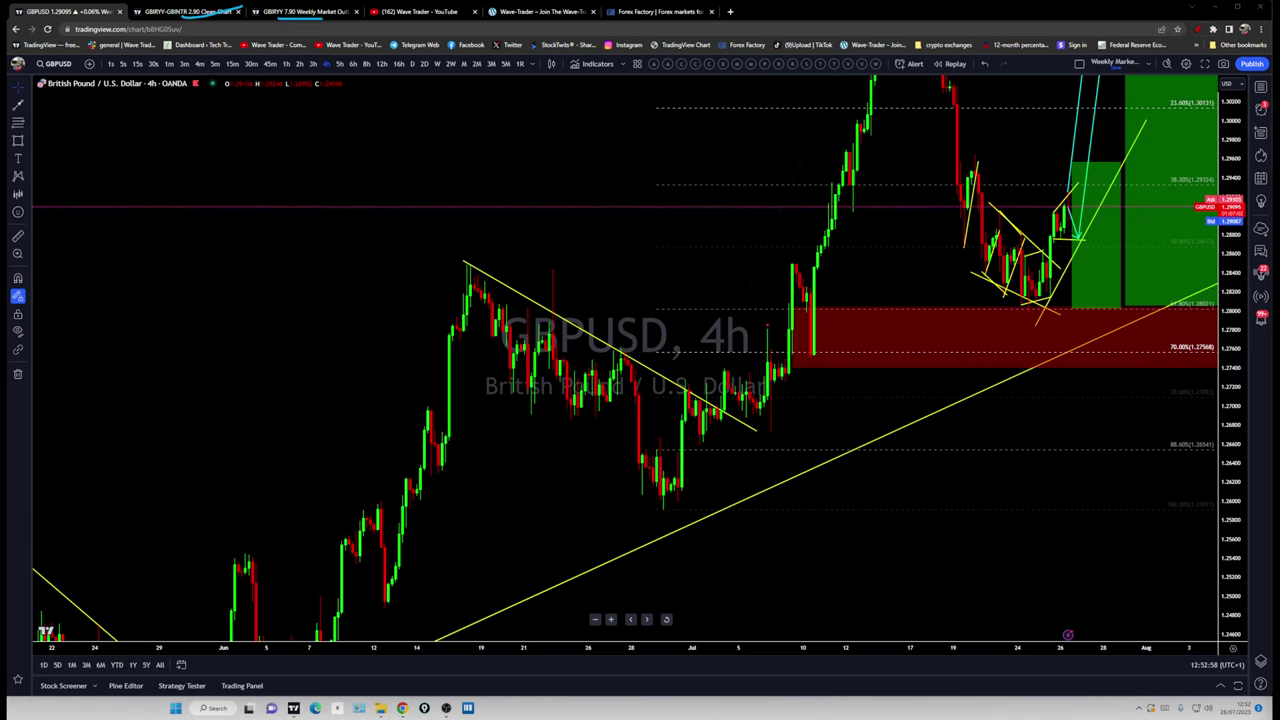
{"action": "left_click_drag", "start_coordinate": [780, 432], "coordinate": [783, 434]}
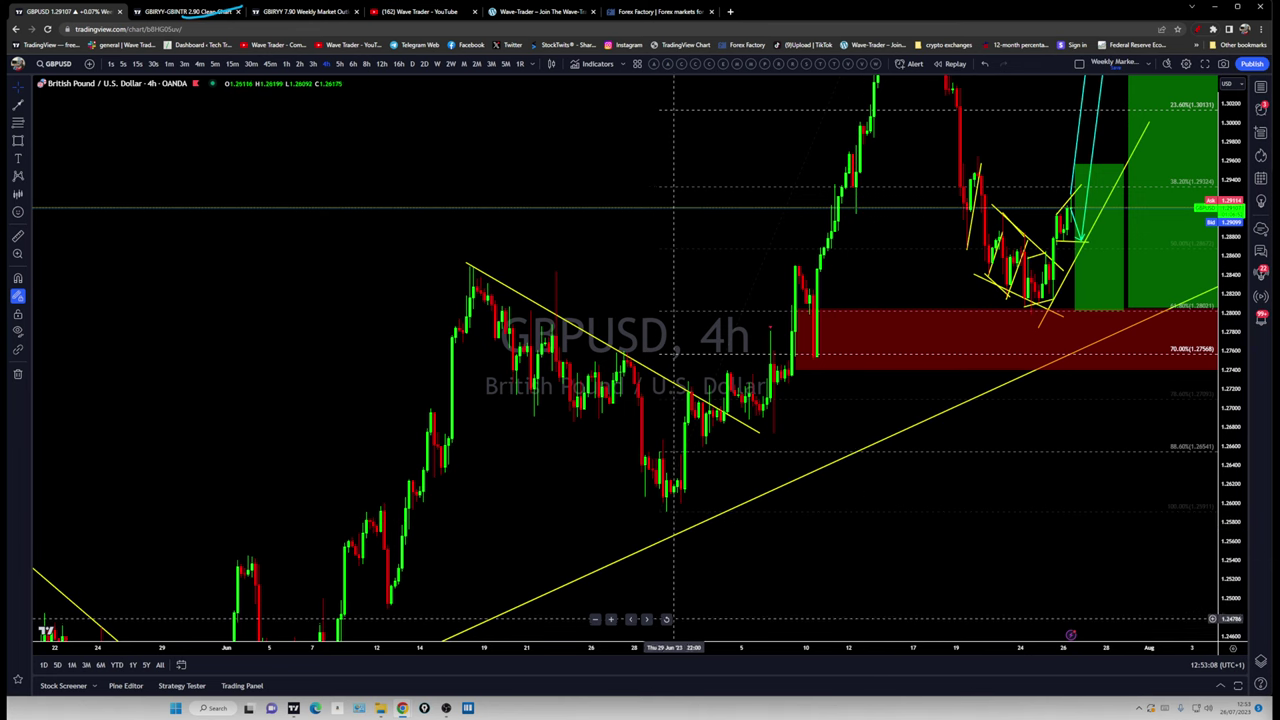
- Set GBPUSD to the daily timeframe with its indicators shown and maximize the price pane over the whole uptrend
{"action": "scroll", "coordinate": [907, 539], "scroll_direction": "down", "scroll_amount": 3}
{"action": "scroll", "coordinate": [907, 539], "scroll_direction": "down", "scroll_amount": 5}
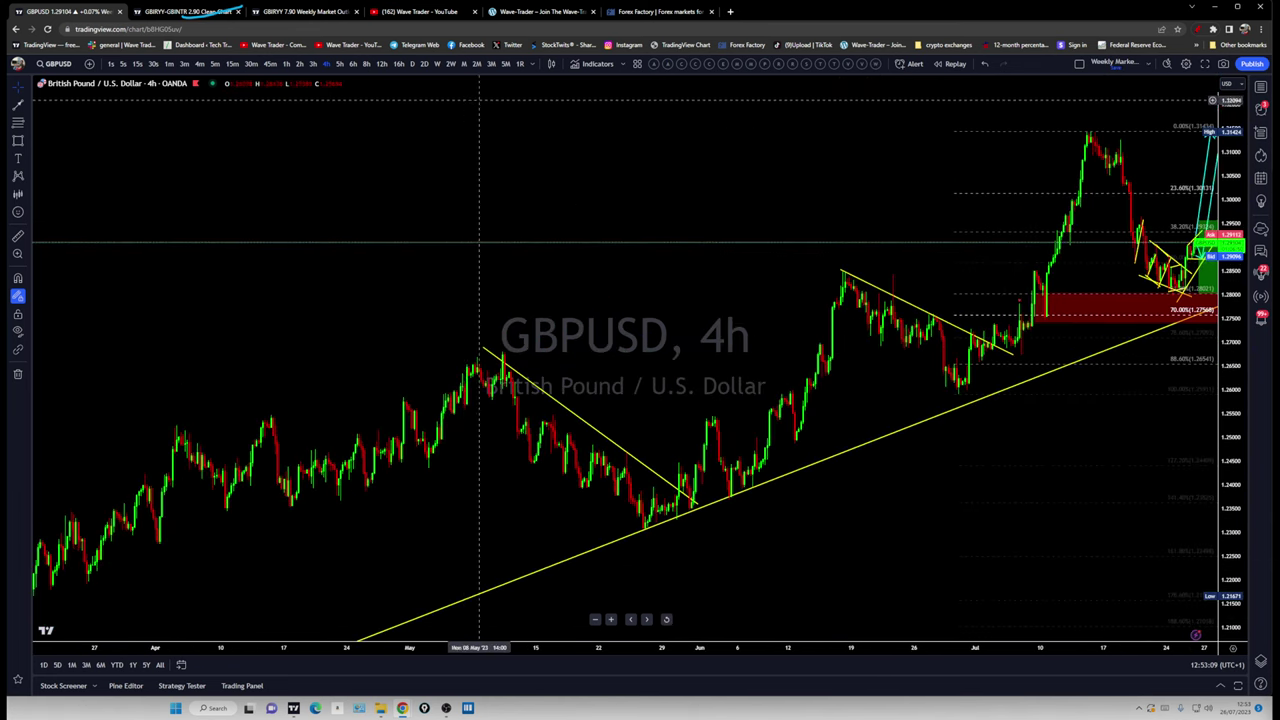
{"action": "left_click", "coordinate": [412, 63]}
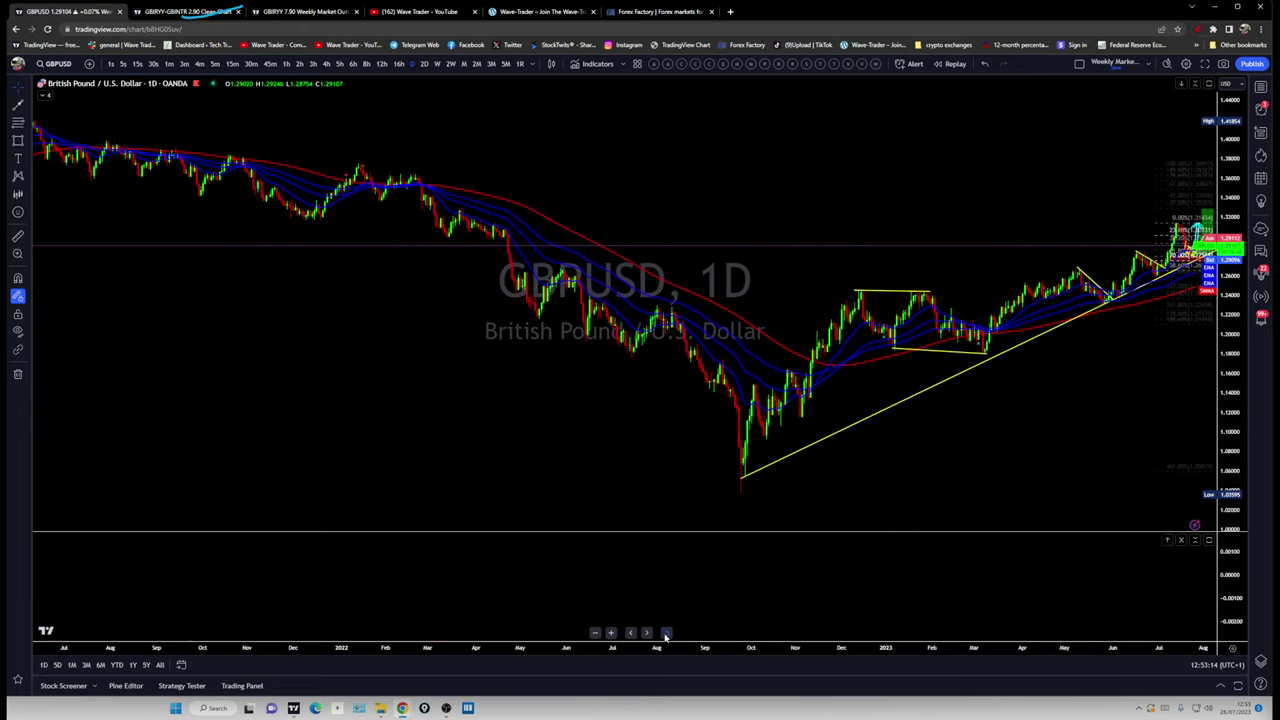
{"action": "scroll", "coordinate": [681, 497], "scroll_direction": "up", "scroll_amount": 5}
{"action": "left_click_drag", "start_coordinate": [759, 414], "coordinate": [751, 414]}
{"action": "scroll", "coordinate": [863, 434], "scroll_direction": "down", "scroll_amount": 1}
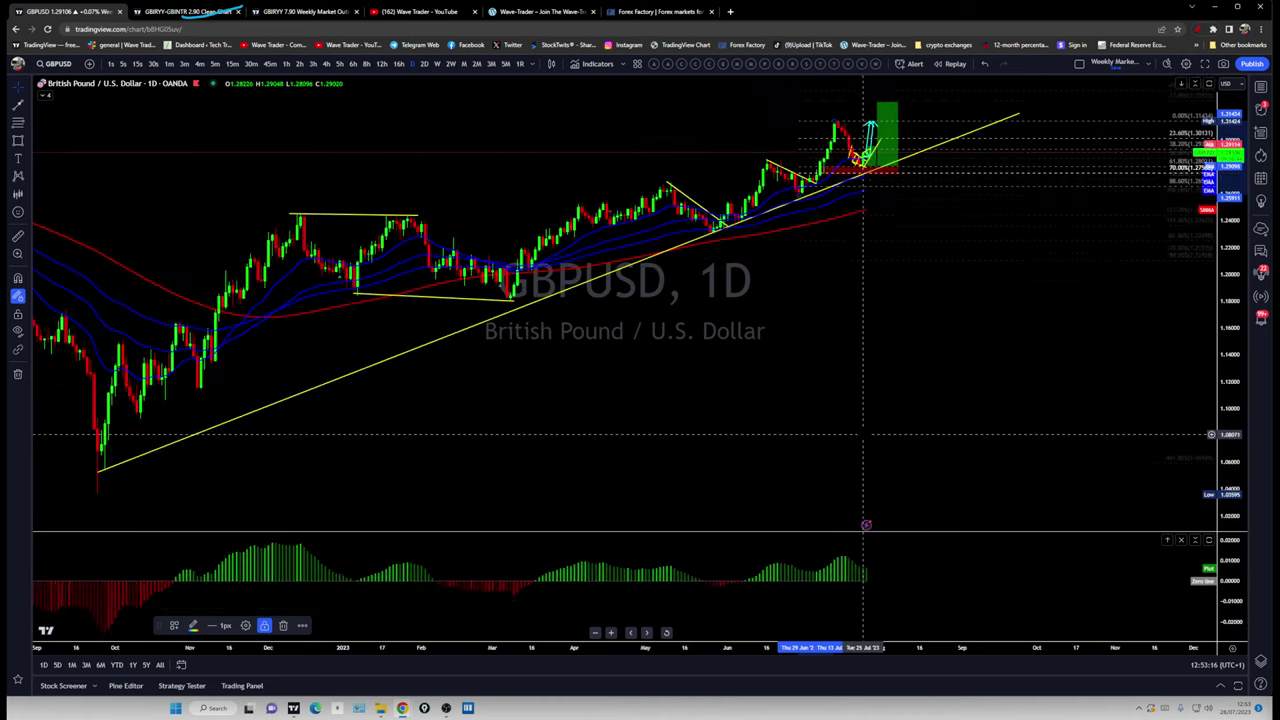
{"action": "double_click", "coordinate": [934, 406]}
{"action": "scroll", "coordinate": [1166, 415], "scroll_direction": "down", "scroll_amount": 4}
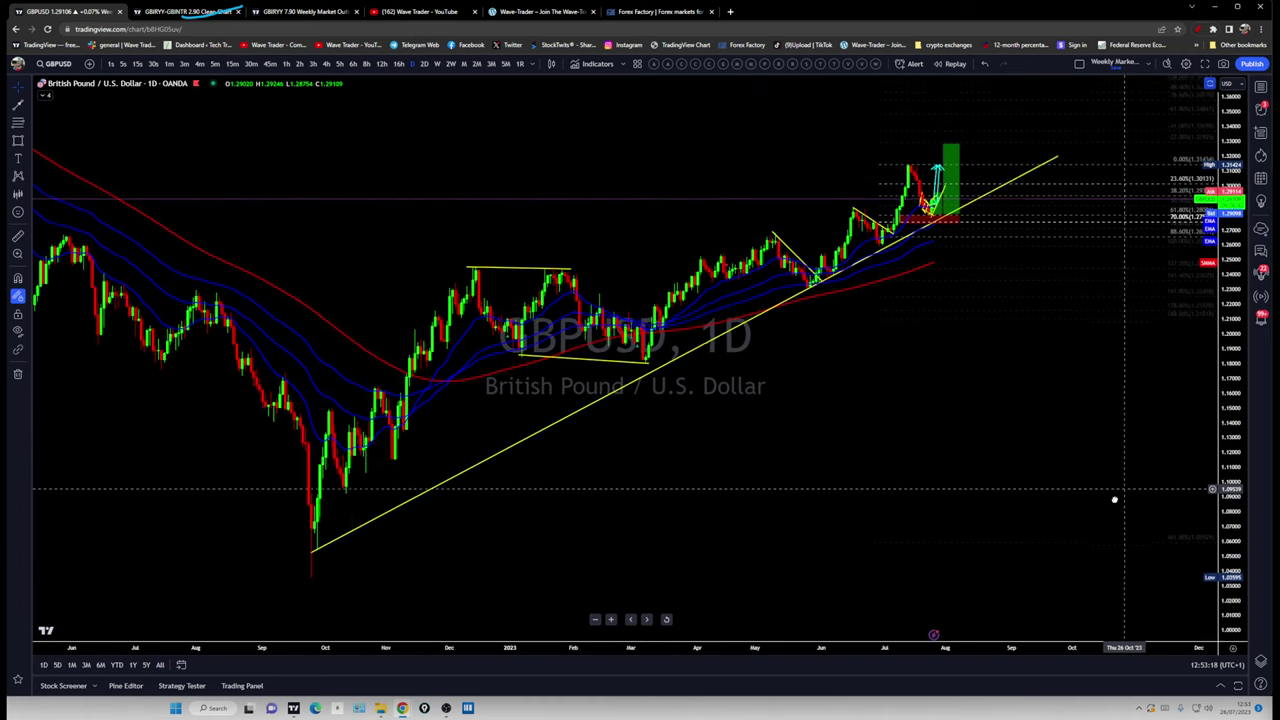
{"action": "scroll", "coordinate": [1110, 522], "scroll_direction": "up", "scroll_amount": 3}
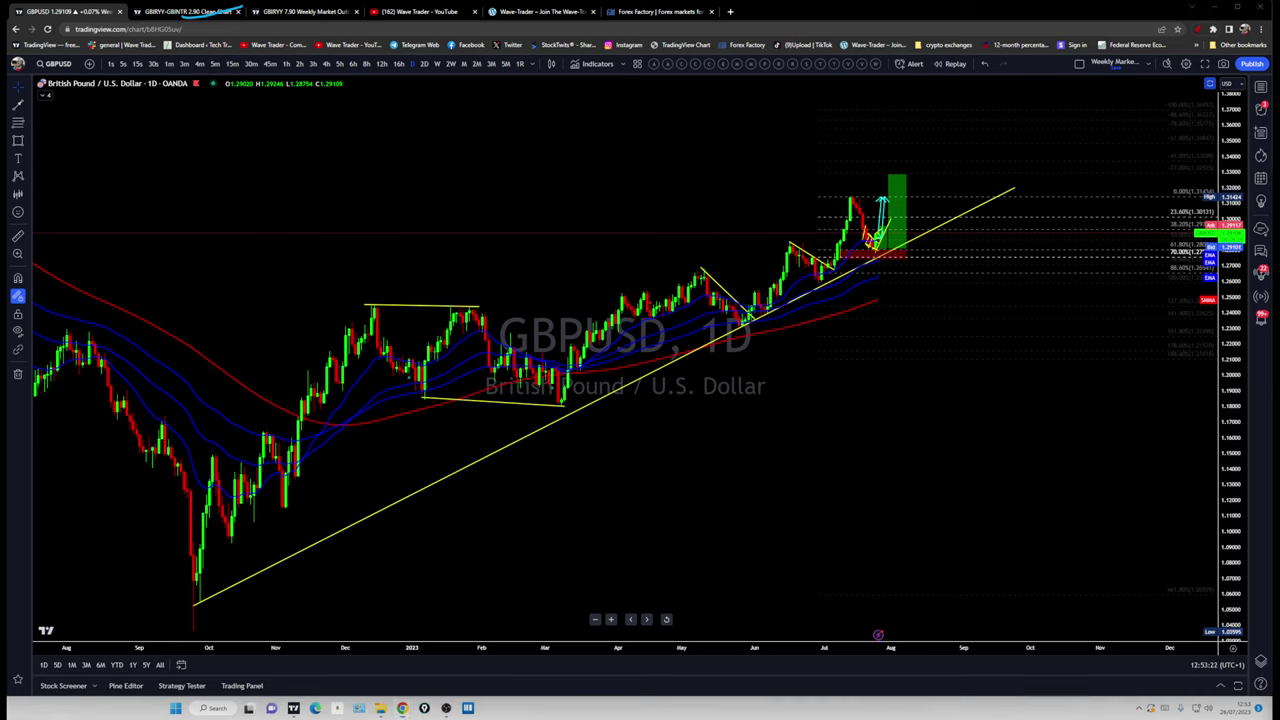
- Draw rising strokes along the March, June and July rallies and an arrow from the latest low to the green zone's top
{"action": "left_click_drag", "start_coordinate": [882, 248], "coordinate": [911, 185]}
{"action": "mouse_move", "coordinate": [830, 268]}
{"action": "left_mouse_down"}
{"action": "mouse_move", "coordinate": [860, 202]}
{"action": "mouse_move", "coordinate": [848, 232]}
{"action": "left_mouse_up"}
{"action": "left_click_drag", "start_coordinate": [775, 296], "coordinate": [792, 257]}
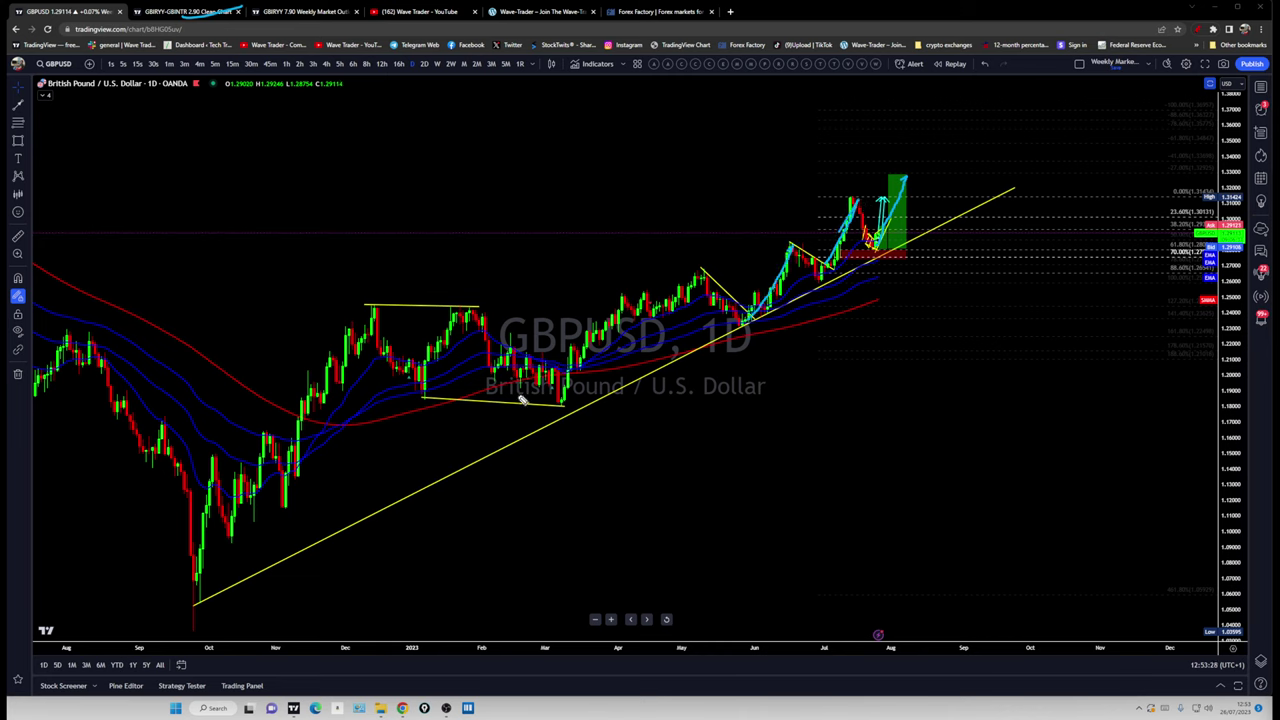
{"action": "left_click_drag", "start_coordinate": [562, 398], "coordinate": [704, 260]}
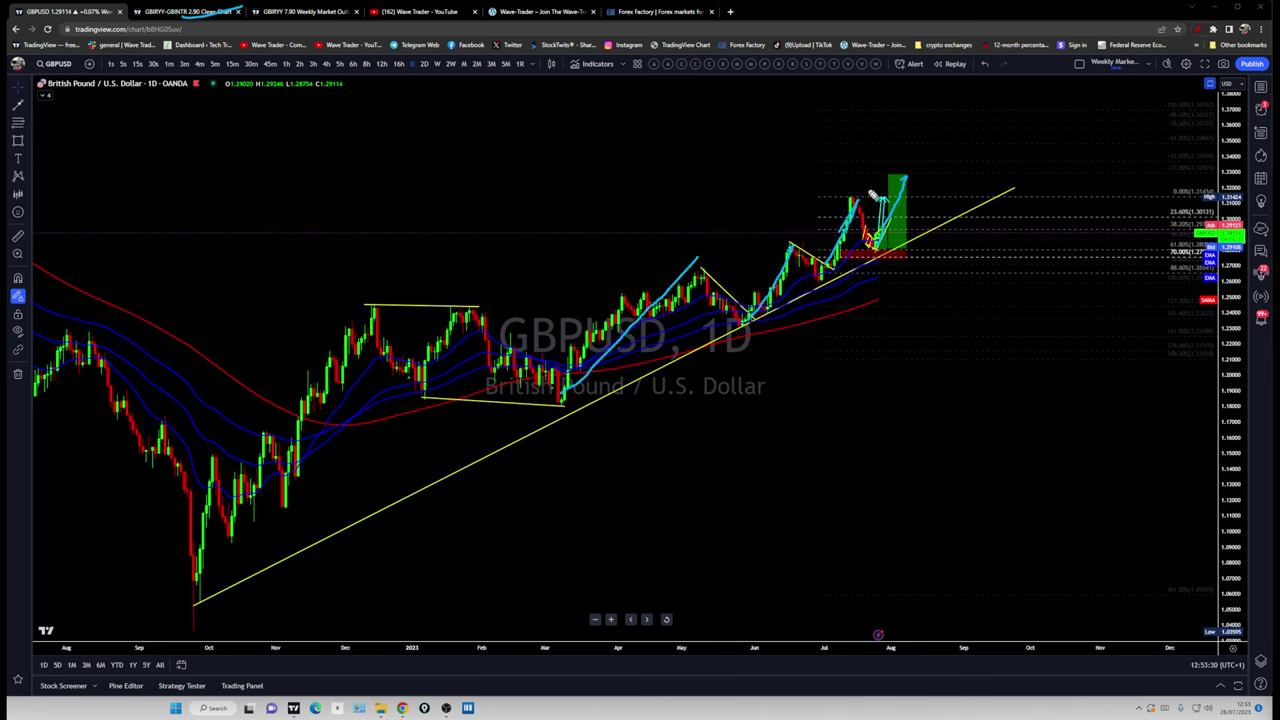
- Extend the rising stroke above the top of the green zone and clear all freehand strokes from the daily chart
{"action": "left_click_drag", "start_coordinate": [910, 178], "coordinate": [946, 108]}
{"action": "key", "text": "Escape"}
- Set GBPUSD to the weekly timeframe, open the published idea "GBPUSD is testing weekly top" from its 2021 chart marker, view it, and close it
{"action": "left_click", "coordinate": [436, 63]}
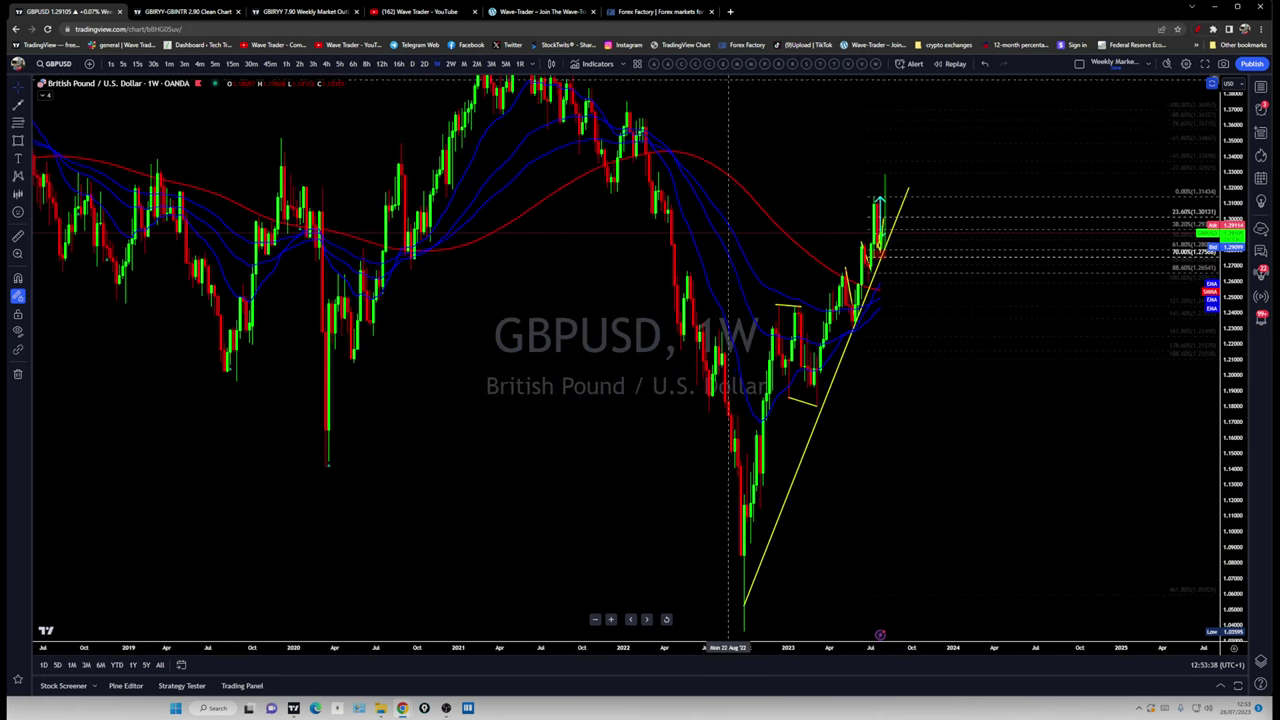
{"action": "left_click", "coordinate": [666, 619]}
{"action": "scroll", "coordinate": [765, 425], "scroll_direction": "down", "scroll_amount": 5}
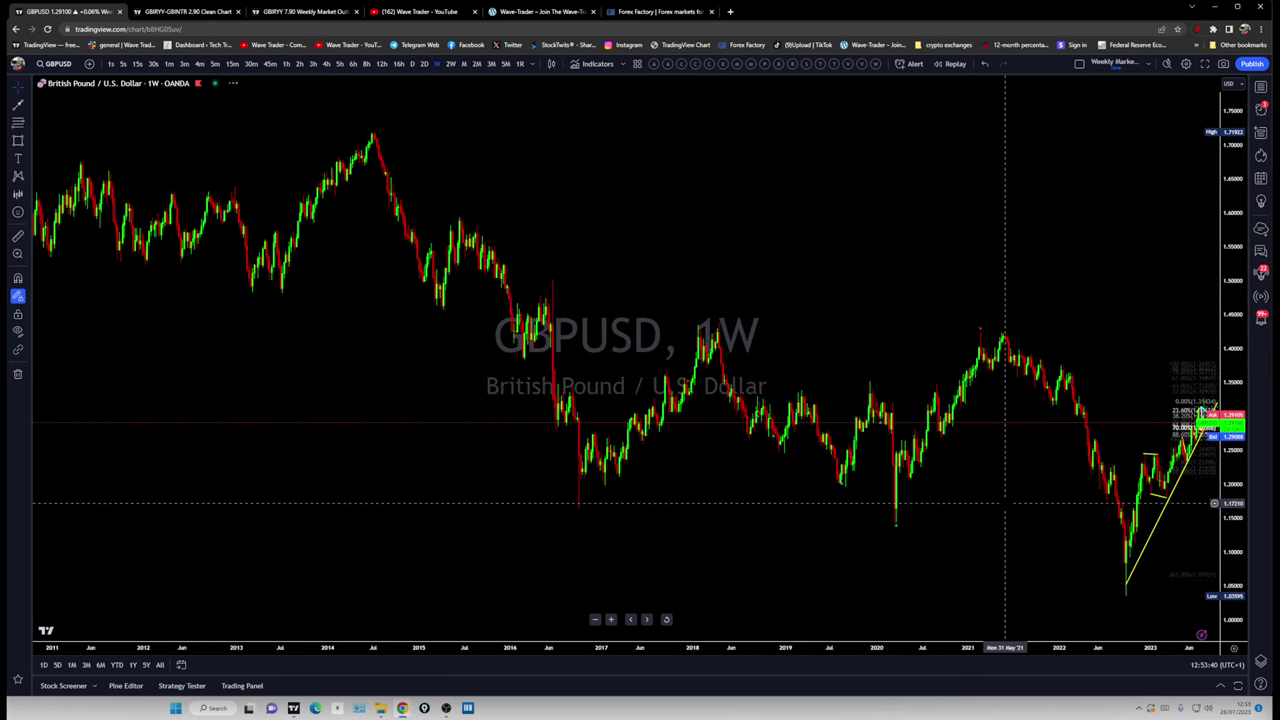
{"action": "left_click", "coordinate": [741, 332]}
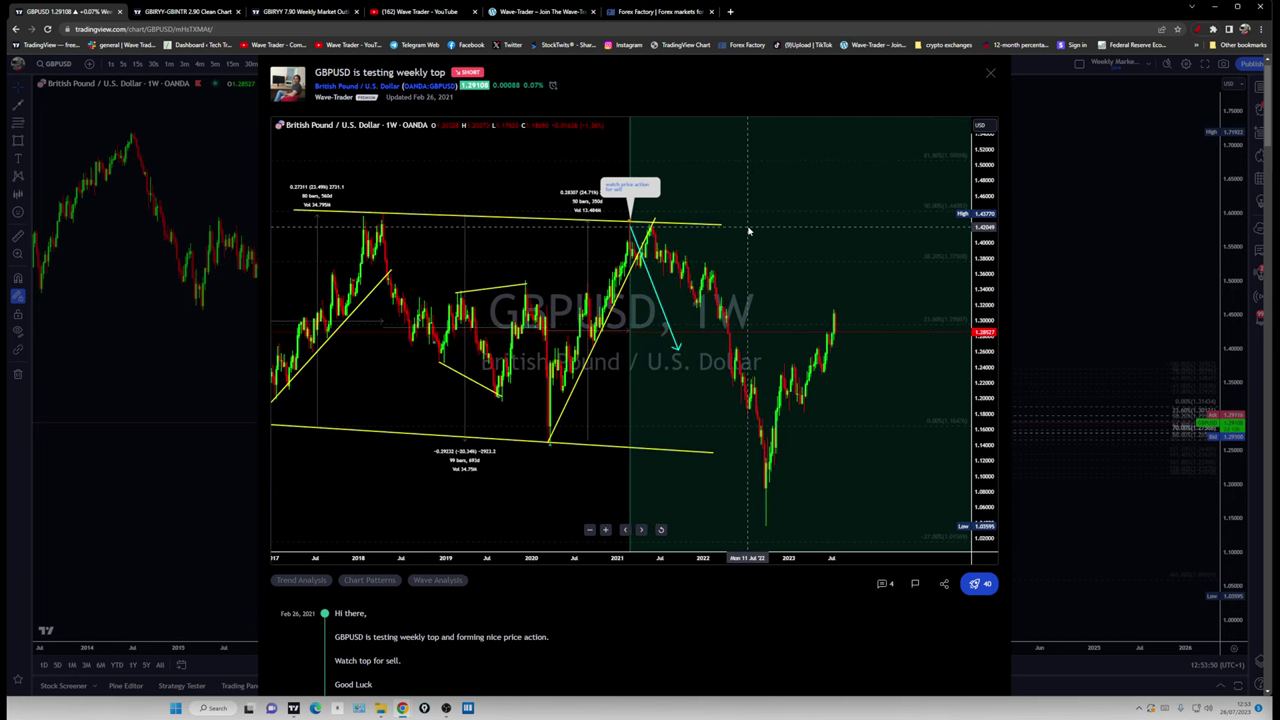
{"action": "left_click", "coordinate": [990, 72]}
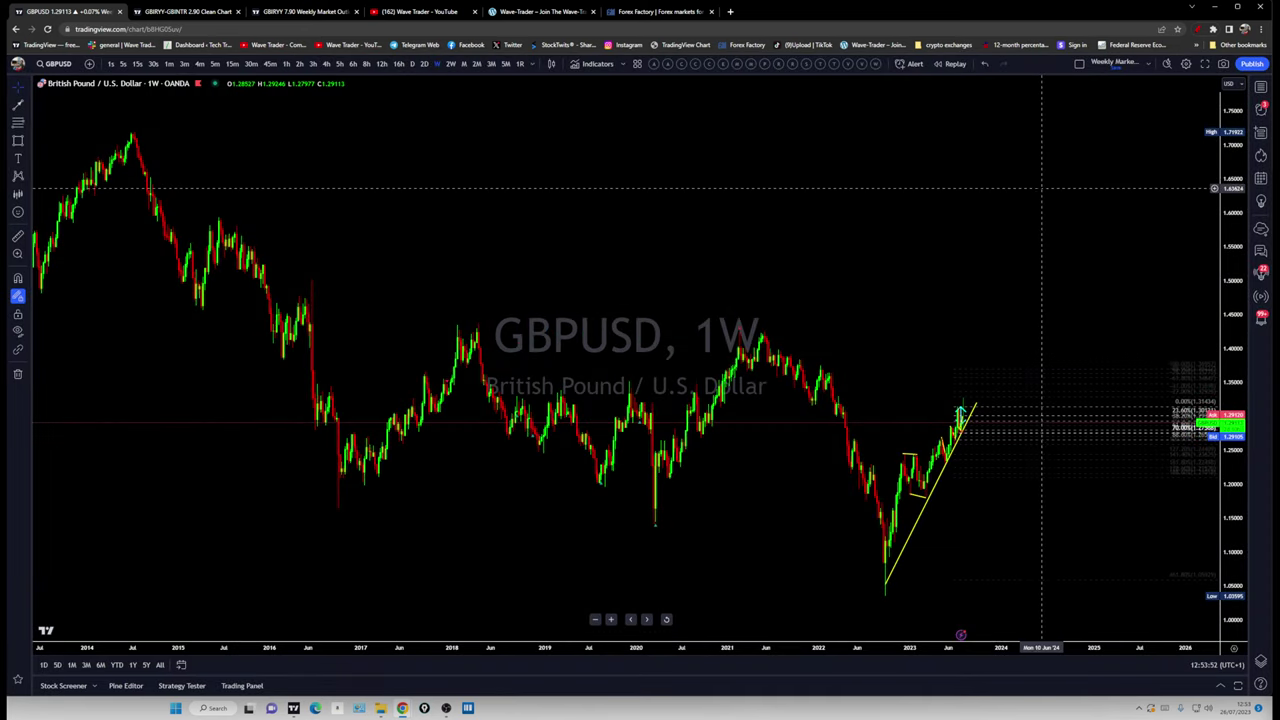
- Set GBPUSD to the 4-hour timeframe, reset the chart view, and enlarge the July price action in a maximized price pane
{"action": "left_click", "coordinate": [326, 63]}
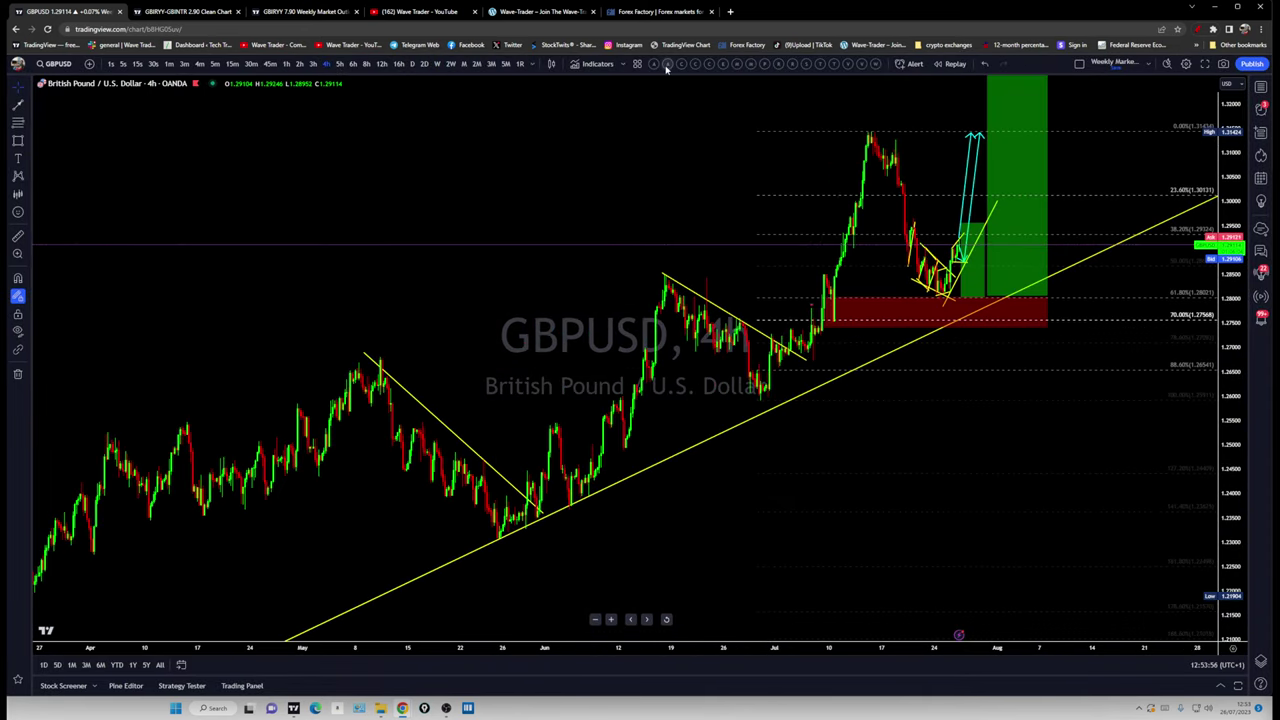
{"action": "left_click", "coordinate": [667, 633]}
{"action": "scroll", "coordinate": [1080, 385], "scroll_direction": "up", "scroll_amount": 3}
{"action": "left_click_drag", "start_coordinate": [1094, 385], "coordinate": [908, 420]}
{"action": "double_click", "coordinate": [908, 420]}
{"action": "left_click_drag", "start_coordinate": [1226, 499], "coordinate": [1226, 485]}
{"action": "left_click_drag", "start_coordinate": [1133, 509], "coordinate": [1144, 566]}
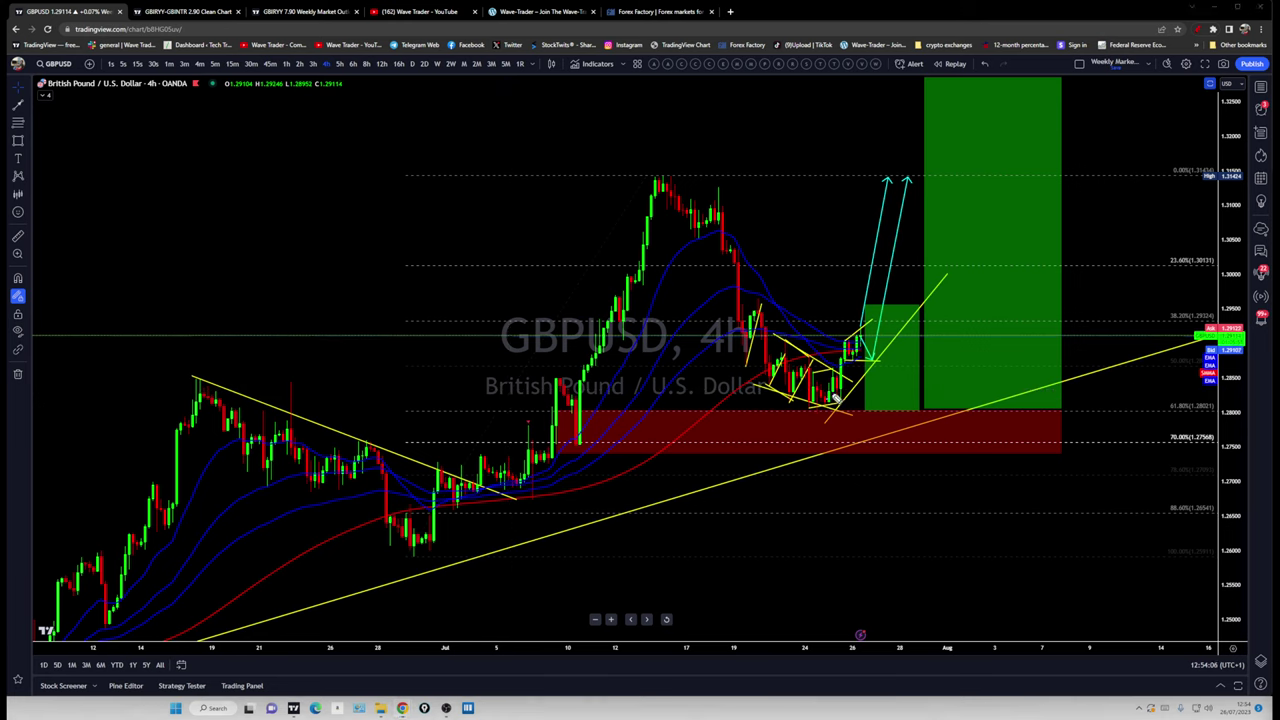
- Sketch bullish paths from the late-July low and from the red zone's upper edge into the large green zone, and clear them
{"action": "left_click_drag", "start_coordinate": [835, 398], "coordinate": [975, 183]}
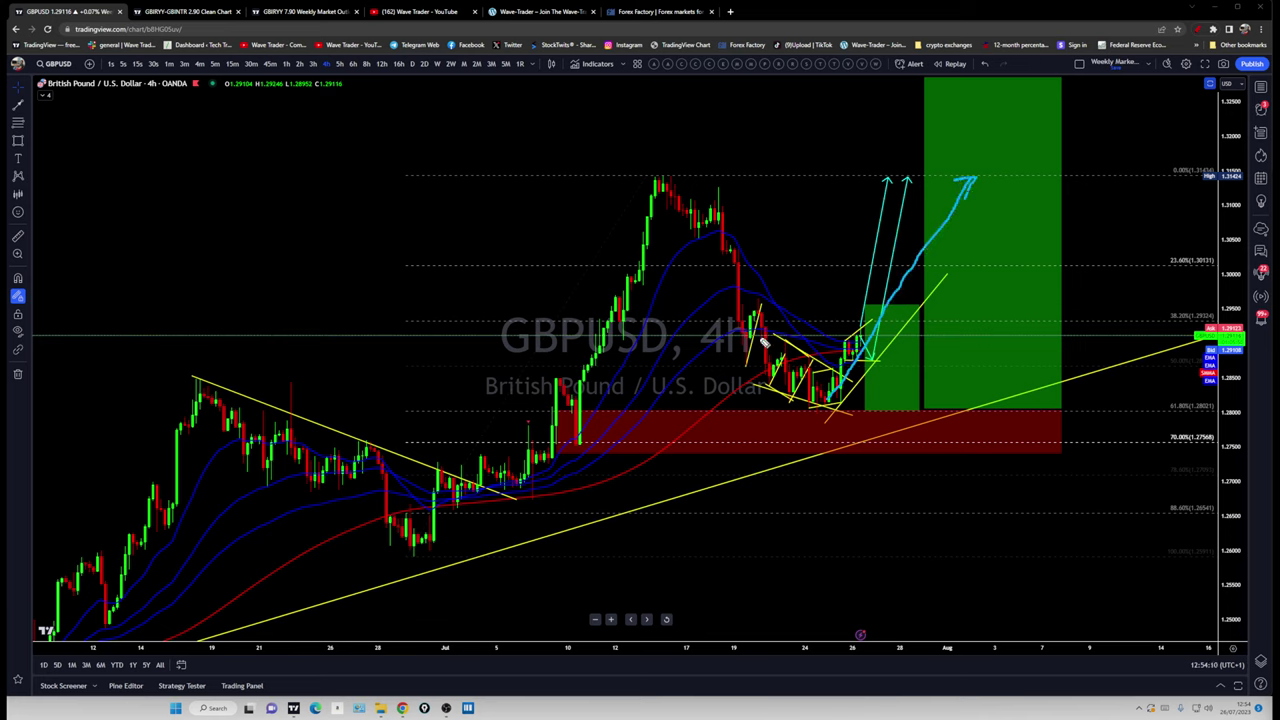
{"action": "mouse_move", "coordinate": [763, 343]}
{"action": "left_mouse_down"}
{"action": "mouse_move", "coordinate": [860, 368]}
{"action": "mouse_move", "coordinate": [840, 412]}
{"action": "mouse_move", "coordinate": [933, 243]}
{"action": "left_mouse_up"}
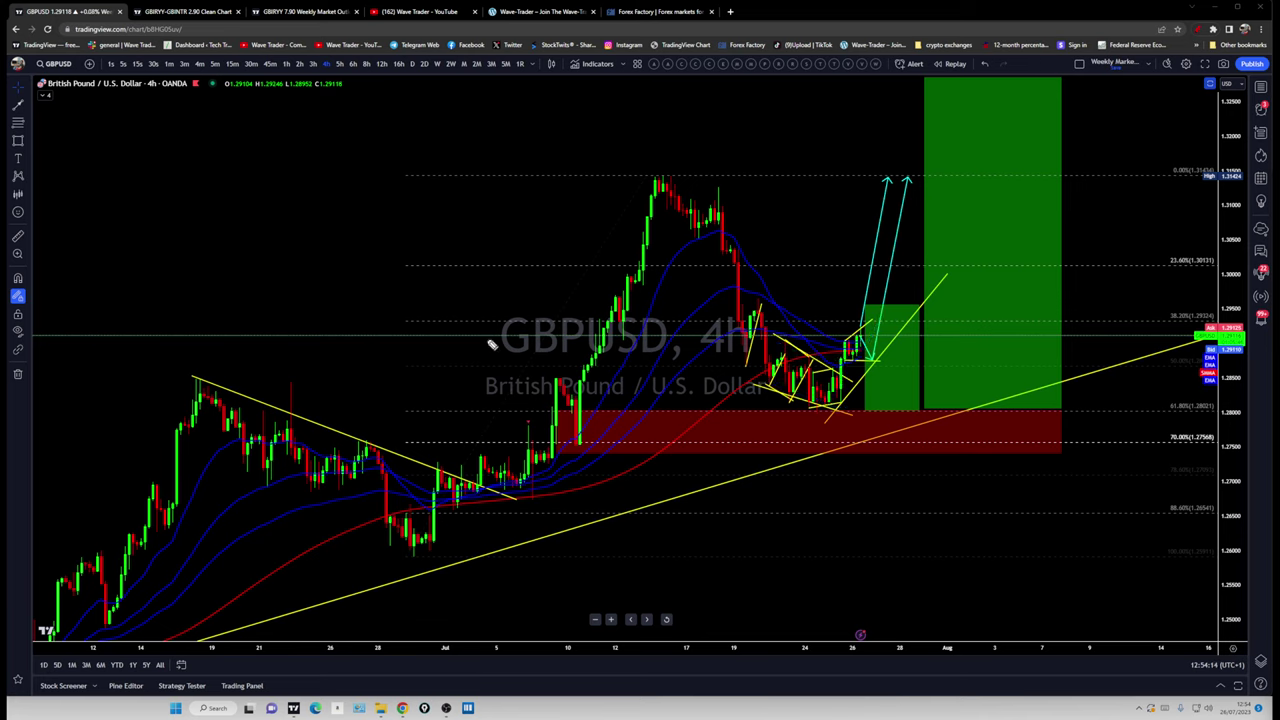
{"action": "left_click_drag", "start_coordinate": [912, 196], "coordinate": [880, 278]}
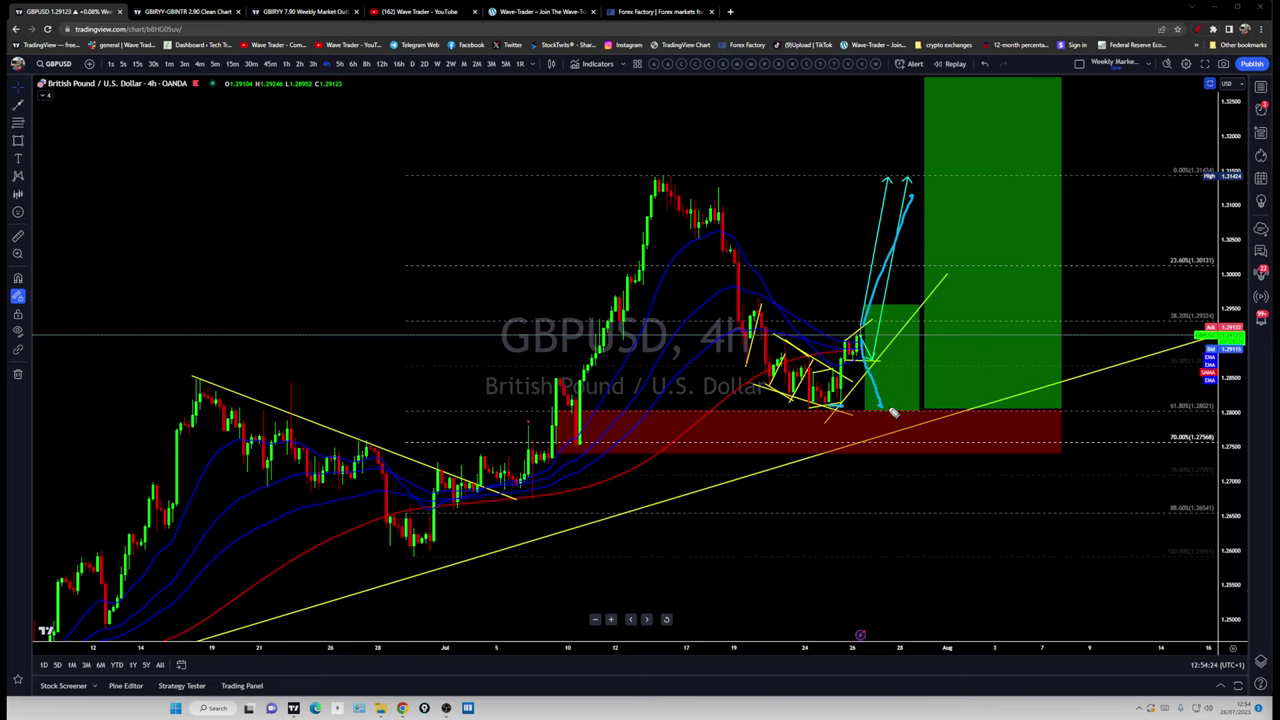
{"action": "mouse_move", "coordinate": [897, 414]}
{"action": "left_mouse_down"}
{"action": "mouse_move", "coordinate": [974, 213]}
{"action": "mouse_move", "coordinate": [1041, 90]}
{"action": "left_mouse_up"}
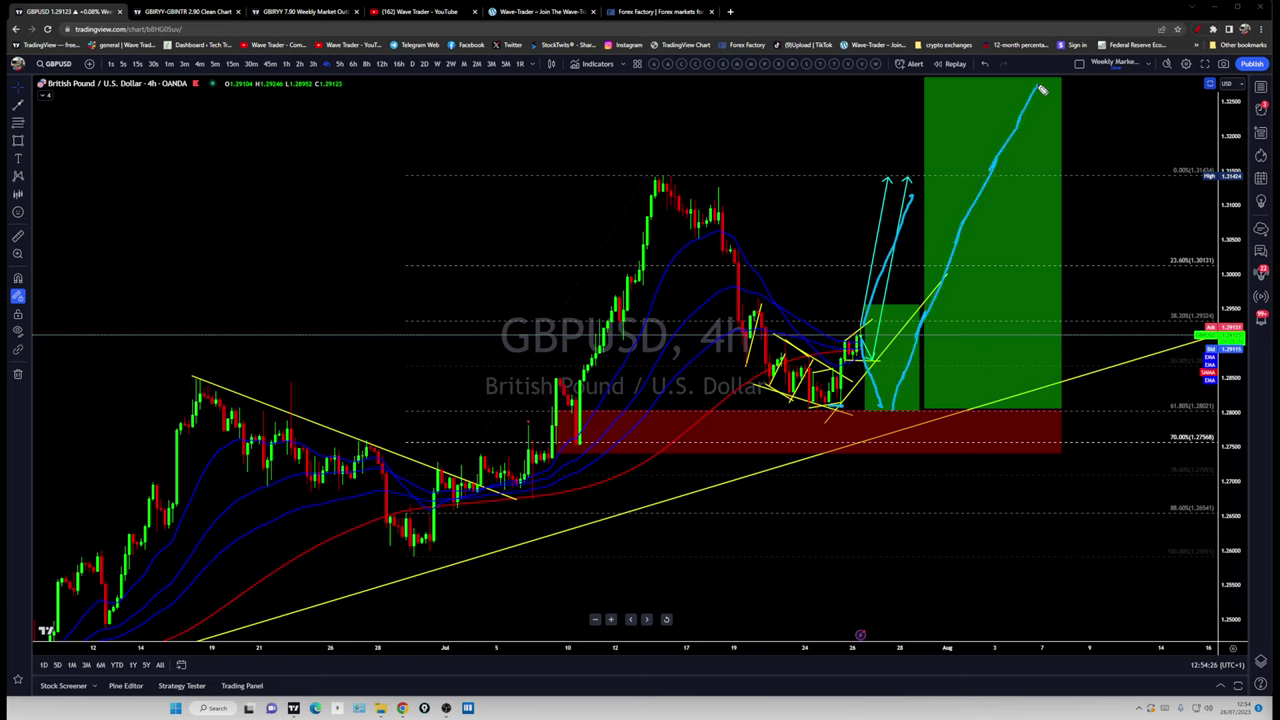
{"action": "key", "text": "Escape"}
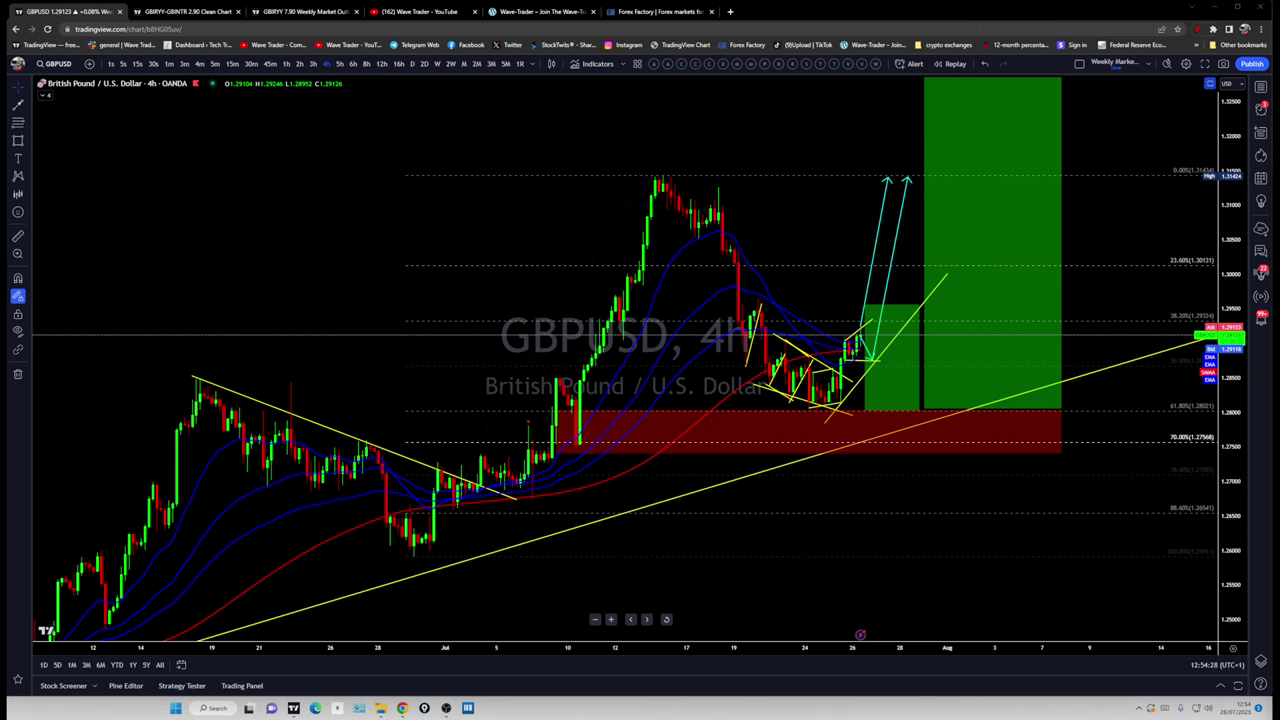
- Set GBPUSD to the 1-hour timeframe, reset the chart view, and frame the July decline and projection arrows in a maximized price pane
{"action": "left_click", "coordinate": [287, 63]}
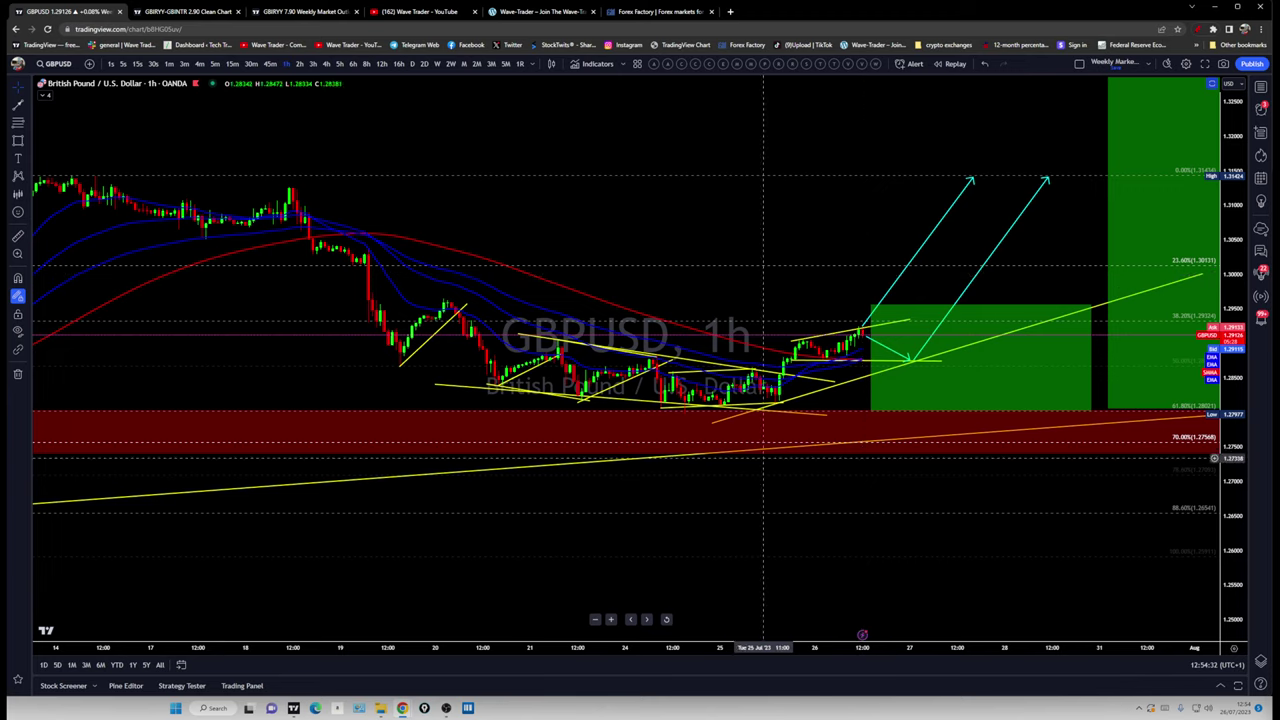
{"action": "left_click", "coordinate": [666, 620]}
{"action": "double_click", "coordinate": [1040, 208]}
{"action": "scroll", "coordinate": [1066, 208], "scroll_direction": "up", "scroll_amount": 3}
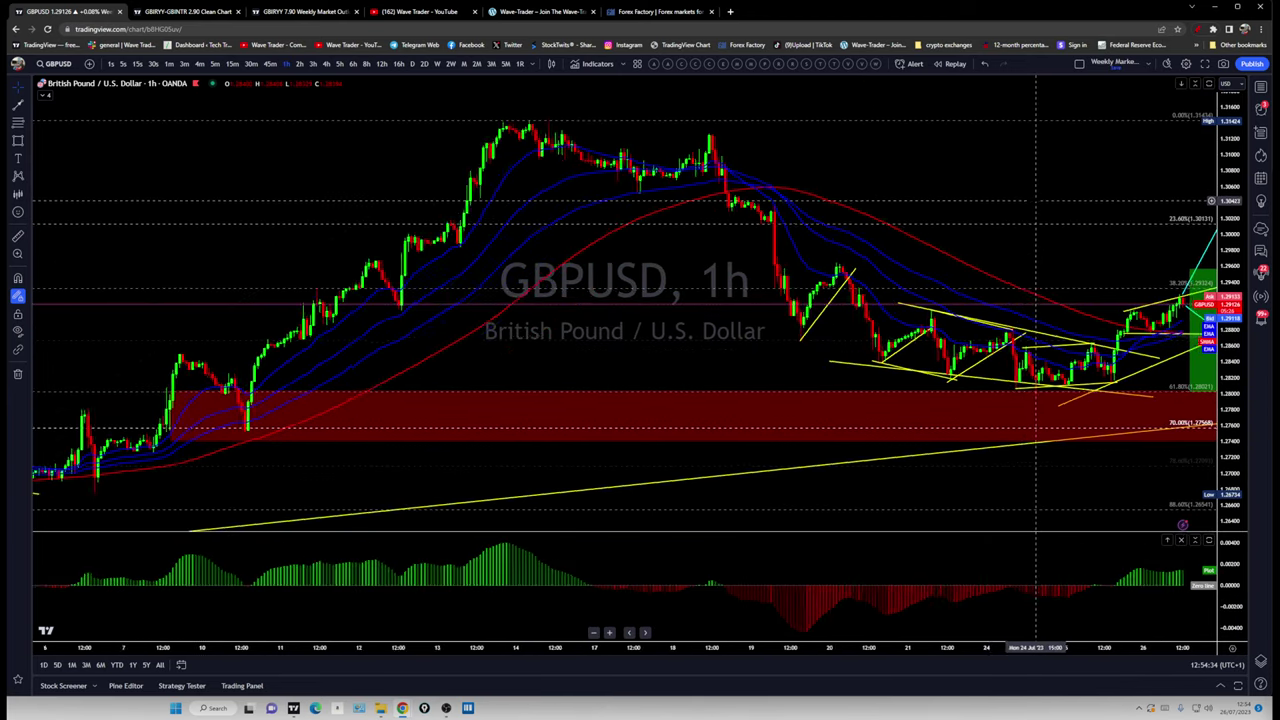
{"action": "left_click_drag", "start_coordinate": [1014, 232], "coordinate": [719, 249]}
{"action": "scroll", "coordinate": [798, 238], "scroll_direction": "up", "scroll_amount": 3}
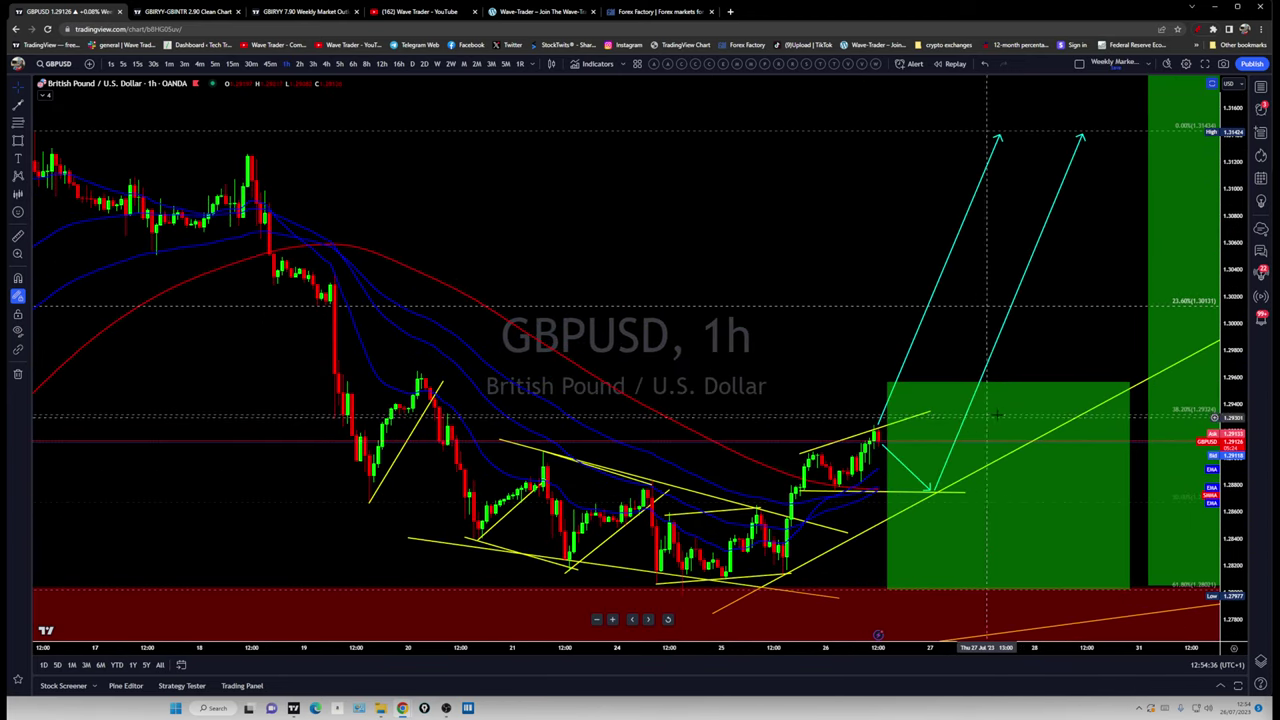
{"action": "scroll", "coordinate": [1080, 480], "scroll_direction": "down", "scroll_amount": 3}
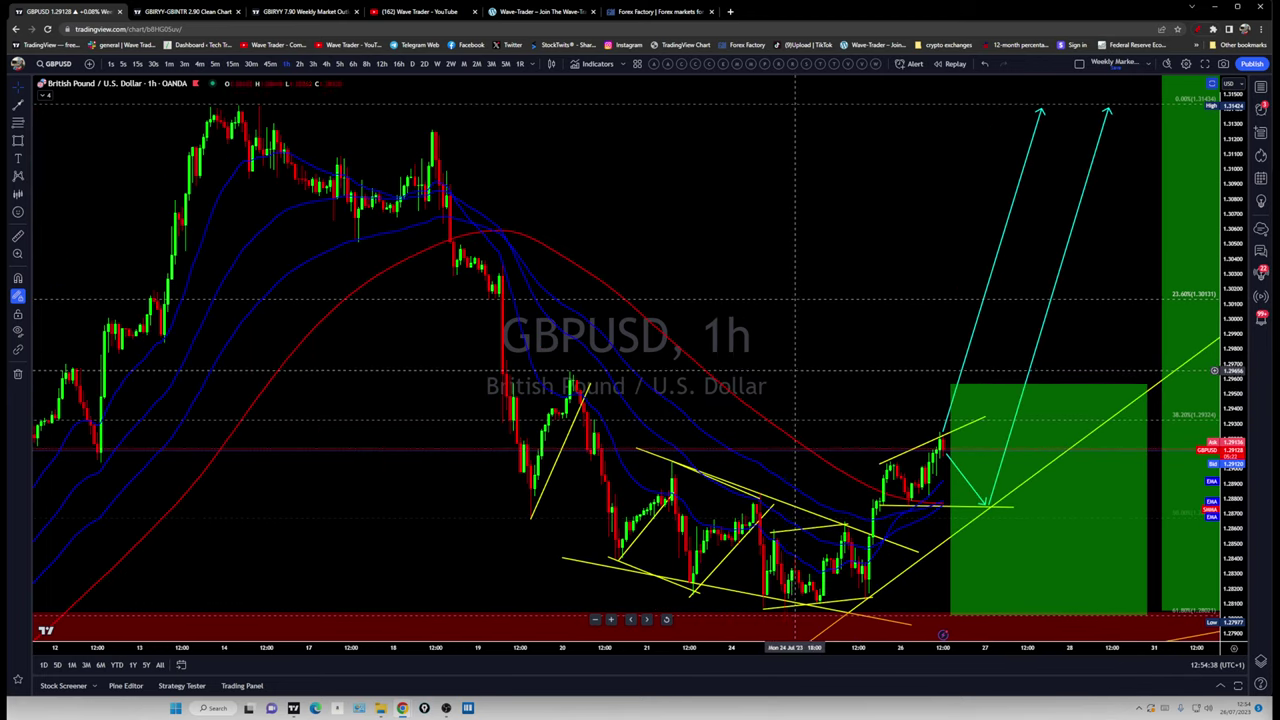
{"action": "left_click_drag", "start_coordinate": [735, 315], "coordinate": [612, 342]}
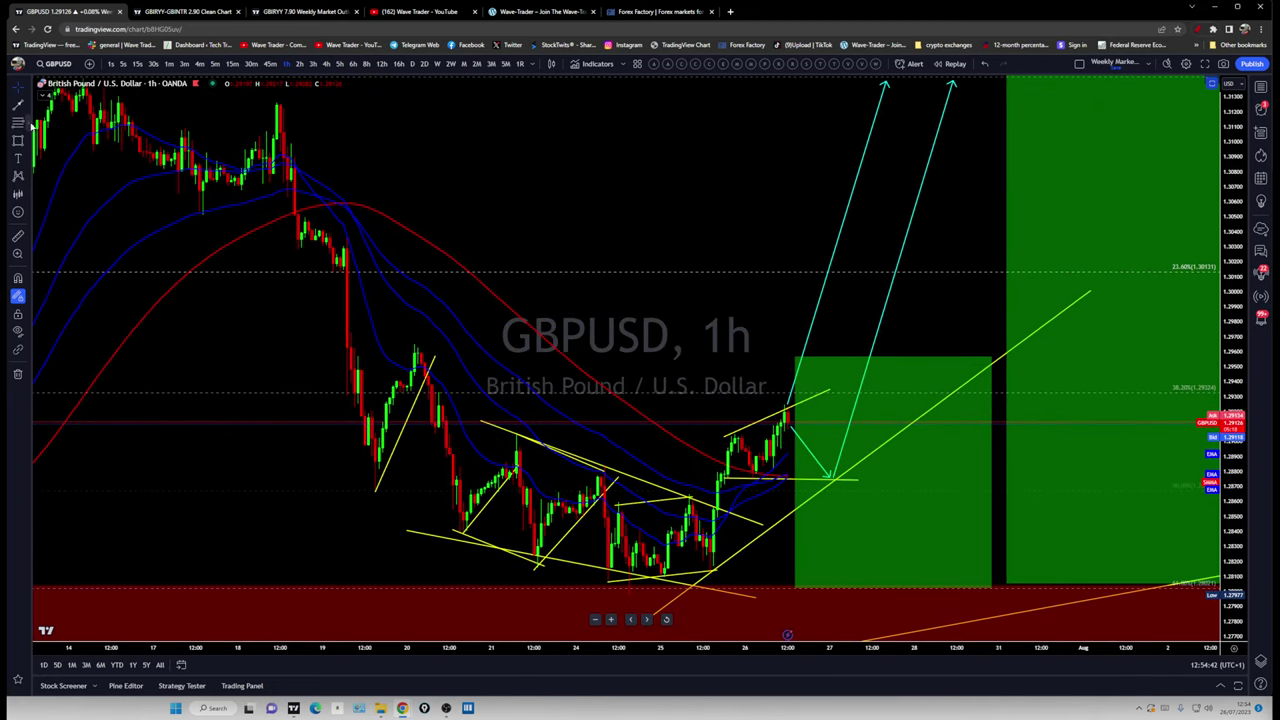
- Draw a short falling trend line from the 25 July evening peak at about 1.2908 down towards the 26 July pullback low
{"action": "left_click", "coordinate": [26, 112]}
{"action": "left_click", "coordinate": [70, 106]}
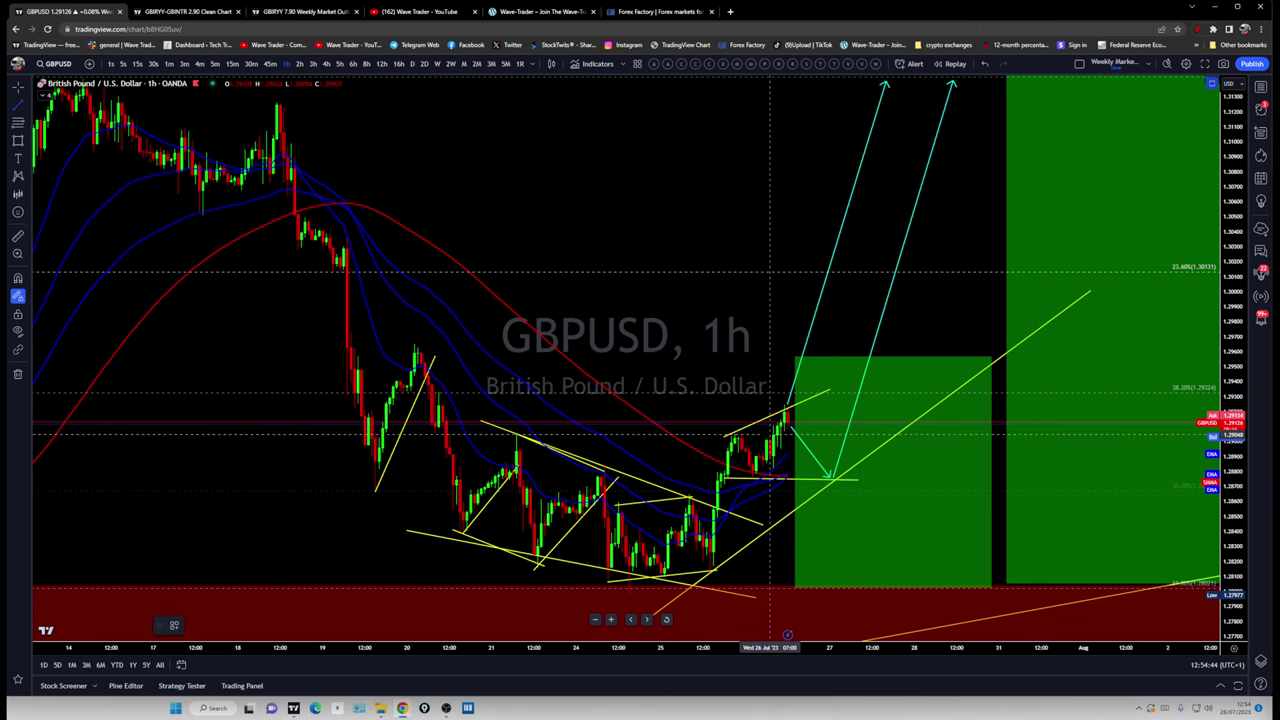
{"action": "left_click", "coordinate": [737, 428]}
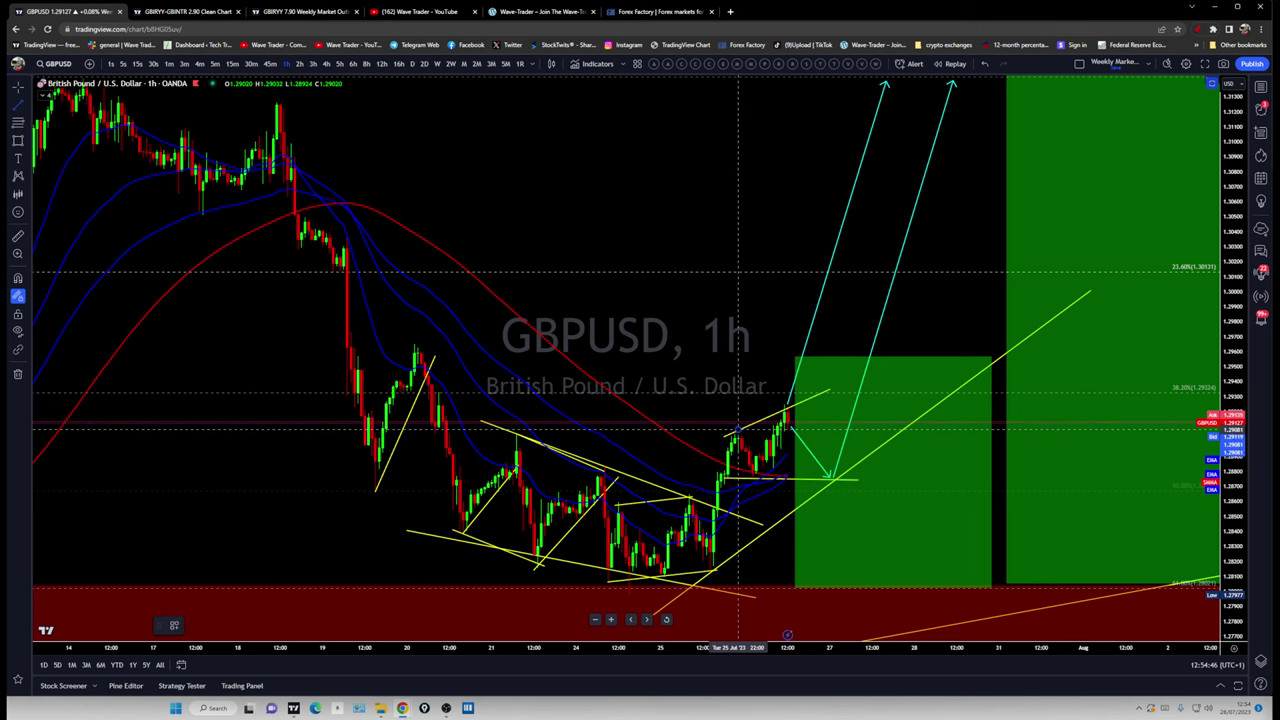
{"action": "left_click", "coordinate": [770, 471]}
- Trace the rising waves from the 25 July low, a pullback to the yellow support line, and an arrow up to the 0.00% level
{"action": "left_click_drag", "start_coordinate": [703, 374], "coordinate": [714, 360]}
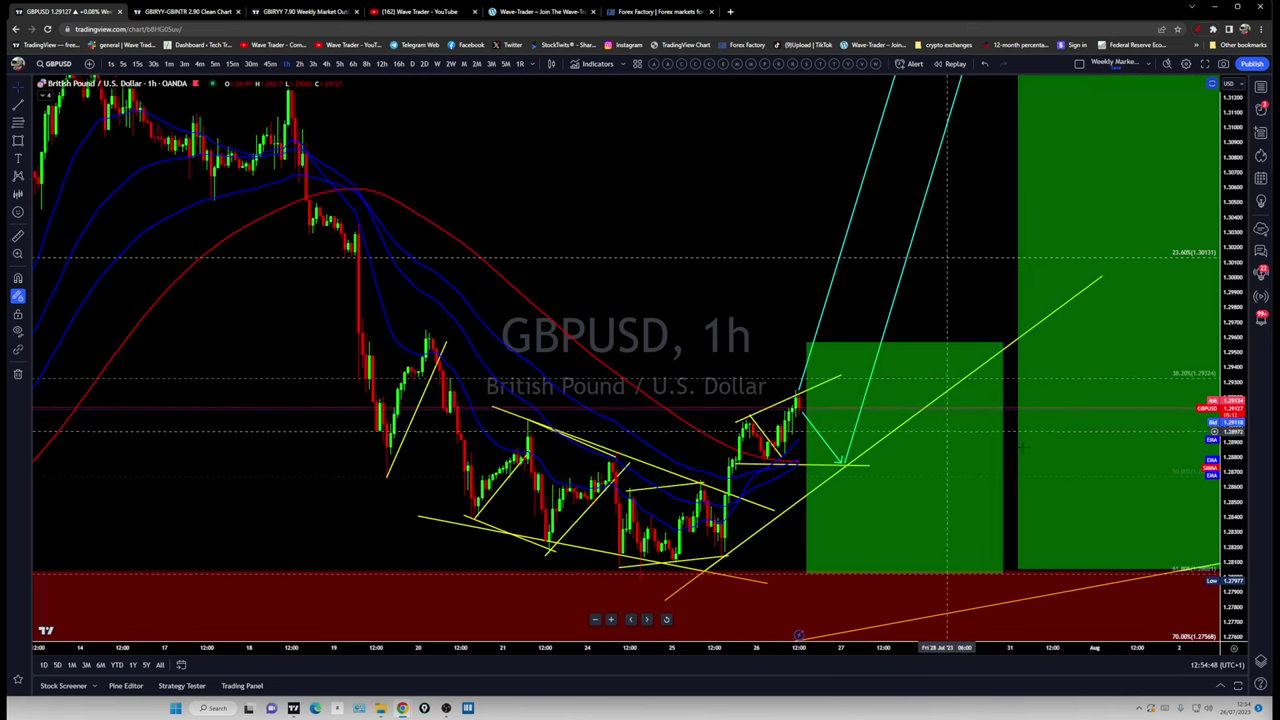
{"action": "left_click_drag", "start_coordinate": [1228, 491], "coordinate": [1228, 525]}
{"action": "scroll", "coordinate": [745, 400], "scroll_direction": "down", "scroll_amount": 1}
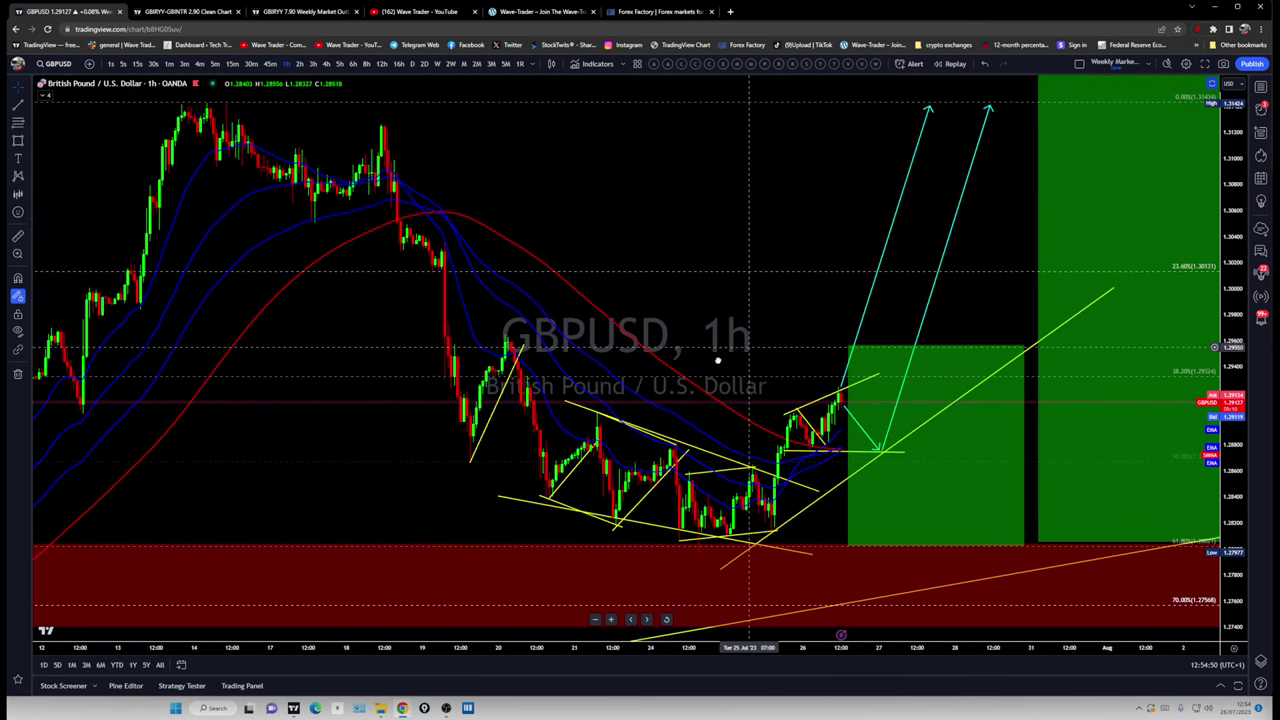
{"action": "left_click_drag", "start_coordinate": [730, 356], "coordinate": [675, 390]}
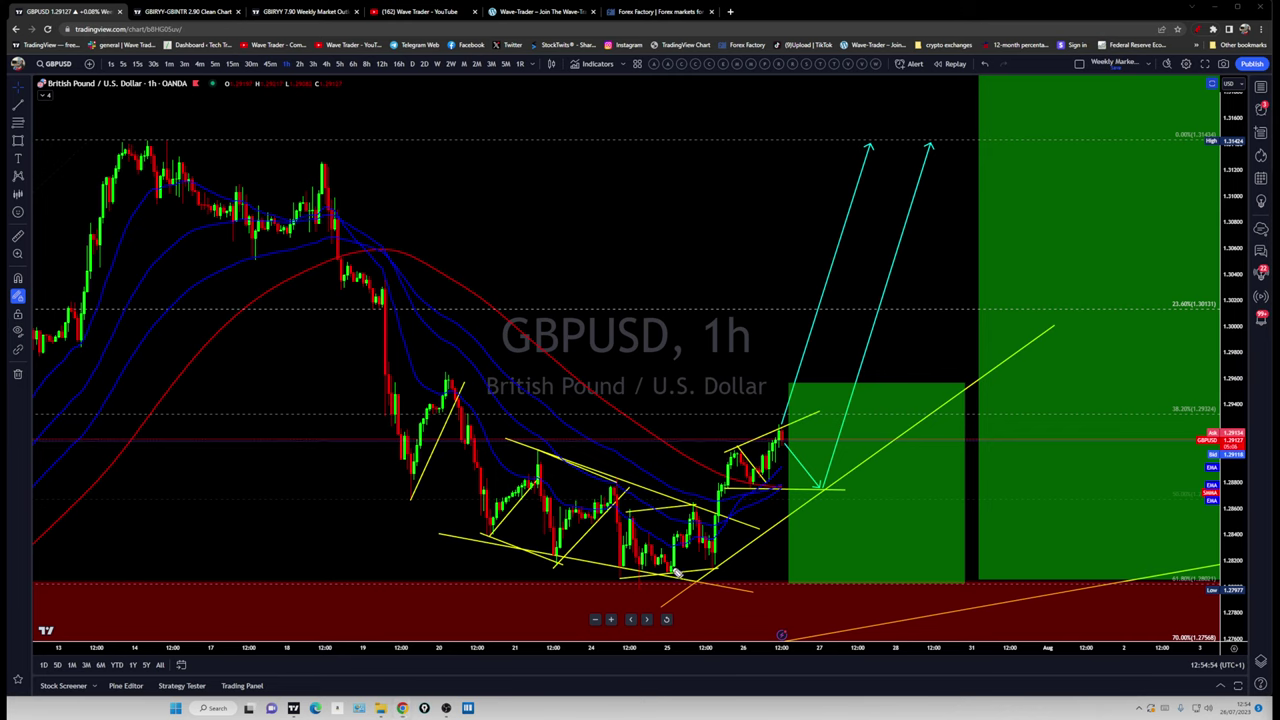
{"action": "left_click", "coordinate": [714, 554]}
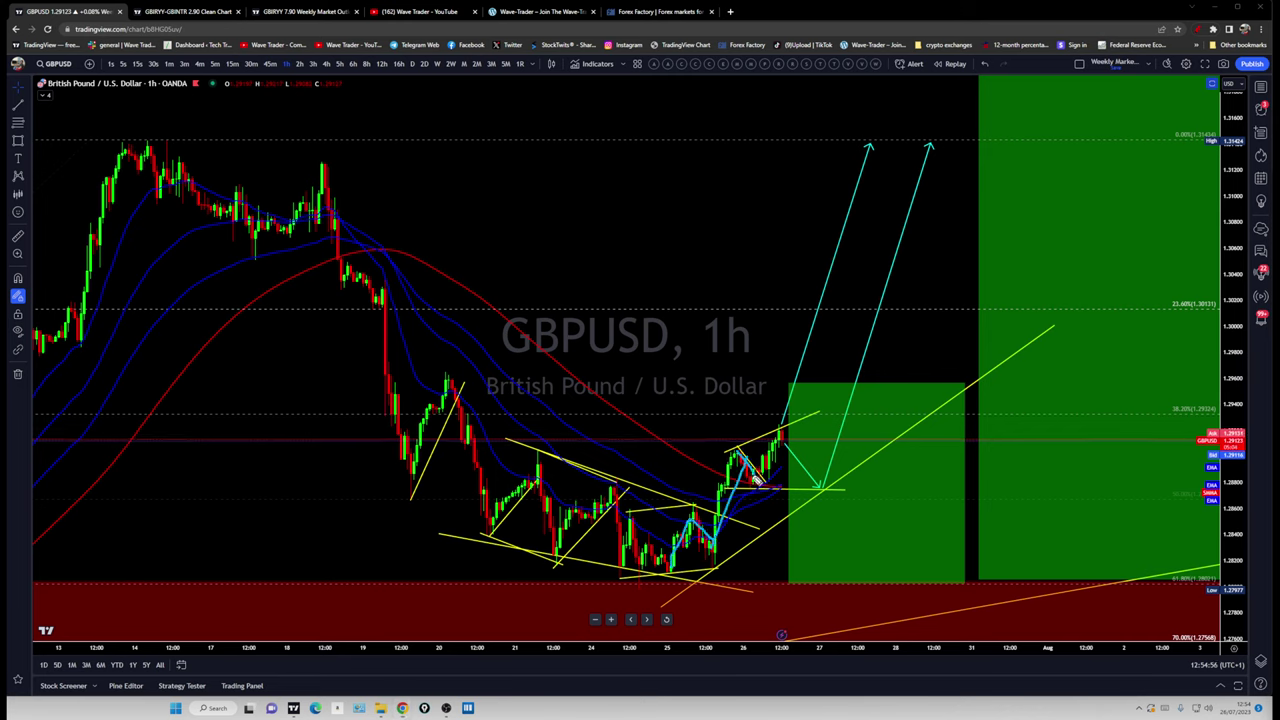
{"action": "left_click", "coordinate": [762, 484]}
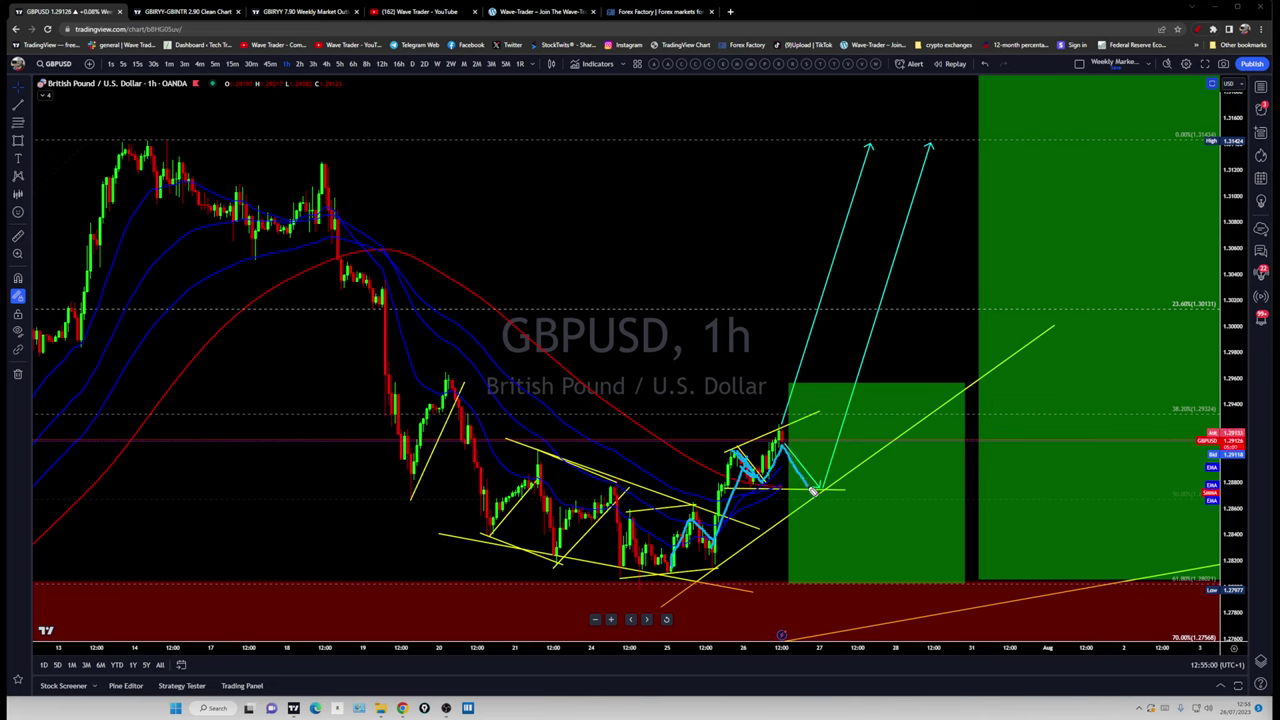
{"action": "left_click_drag", "start_coordinate": [816, 490], "coordinate": [985, 145]}
- Mark the mid-July highs, sketch a second rally from support and a dip into the red zone with a rebound, and clear all strokes
{"action": "left_click_drag", "start_coordinate": [243, 168], "coordinate": [285, 168]}
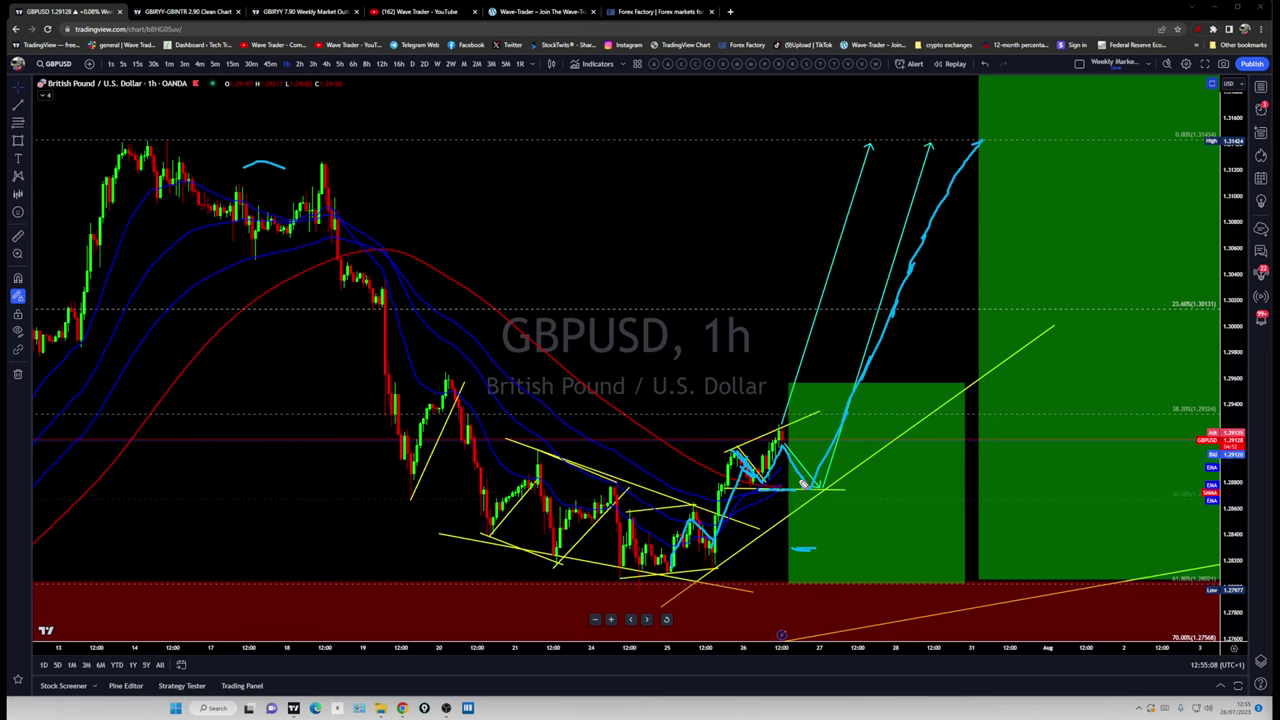
{"action": "left_click_drag", "start_coordinate": [816, 488], "coordinate": [950, 175]}
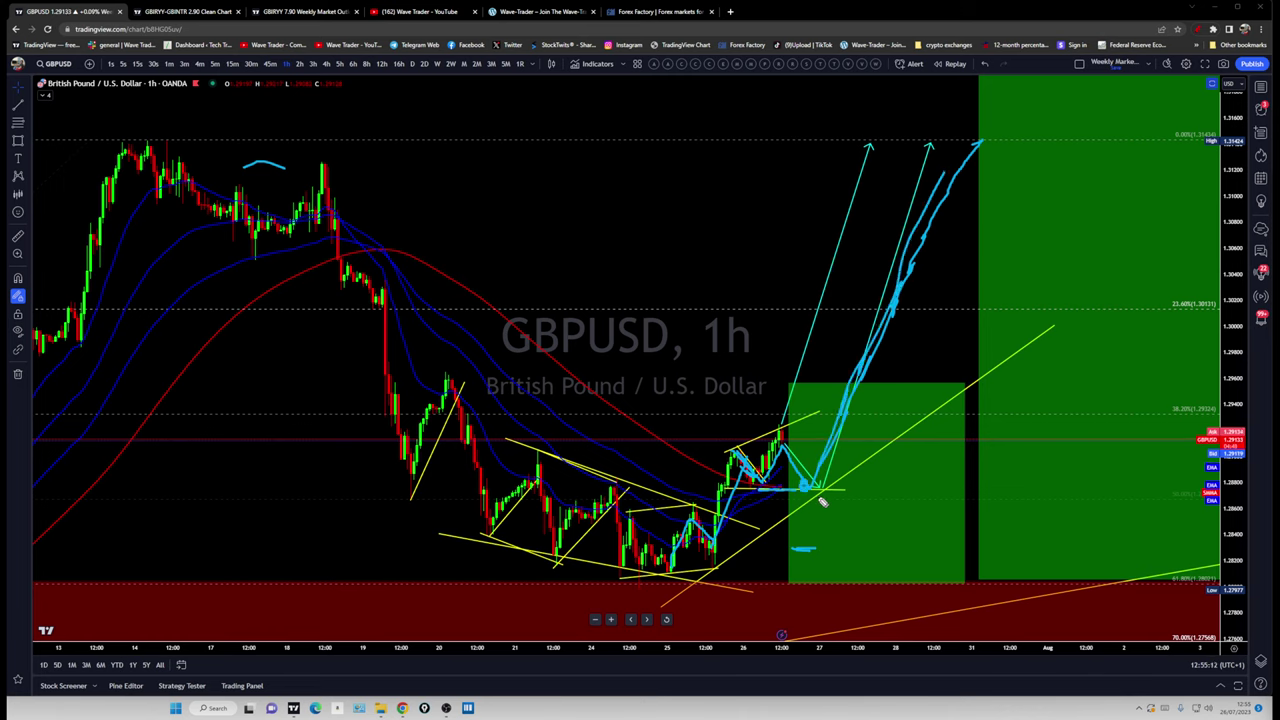
{"action": "mouse_move", "coordinate": [825, 506]}
{"action": "left_mouse_down"}
{"action": "mouse_move", "coordinate": [850, 567]}
{"action": "mouse_move", "coordinate": [942, 538]}
{"action": "mouse_move", "coordinate": [1118, 148]}
{"action": "left_mouse_up"}
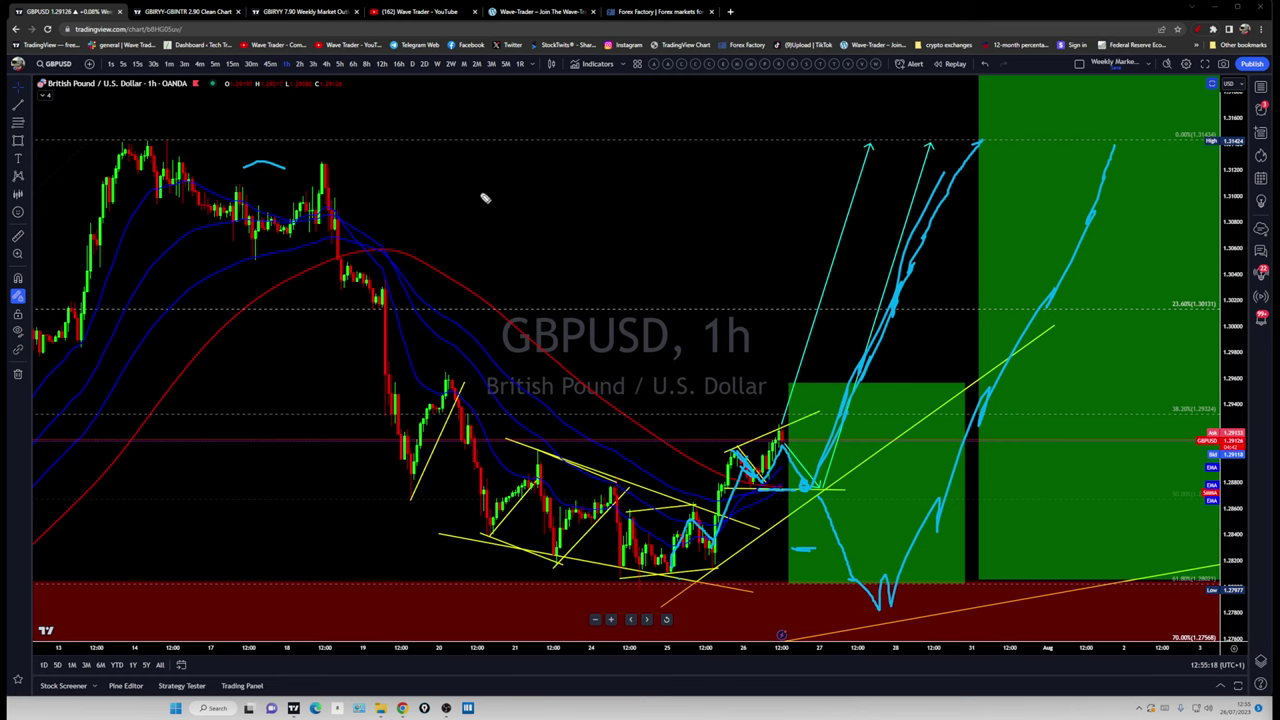
{"action": "left_click_drag", "start_coordinate": [148, 146], "coordinate": [184, 148]}
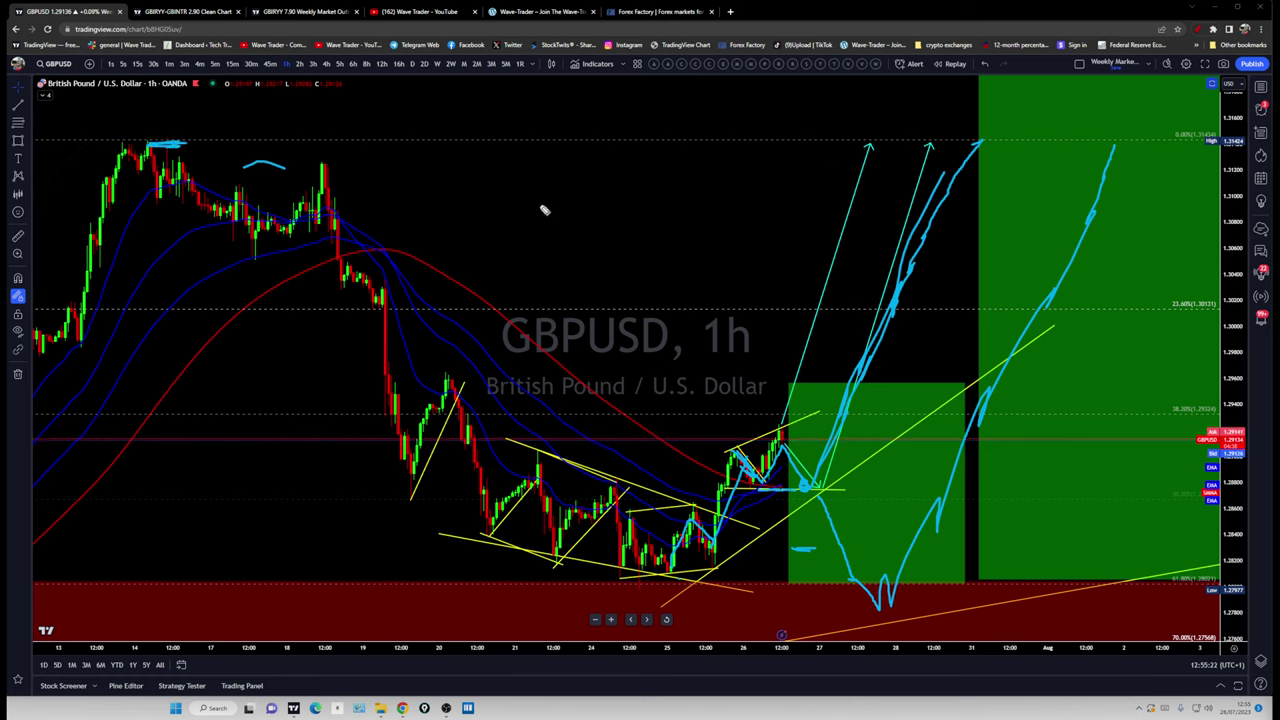
{"action": "key", "text": "e"}
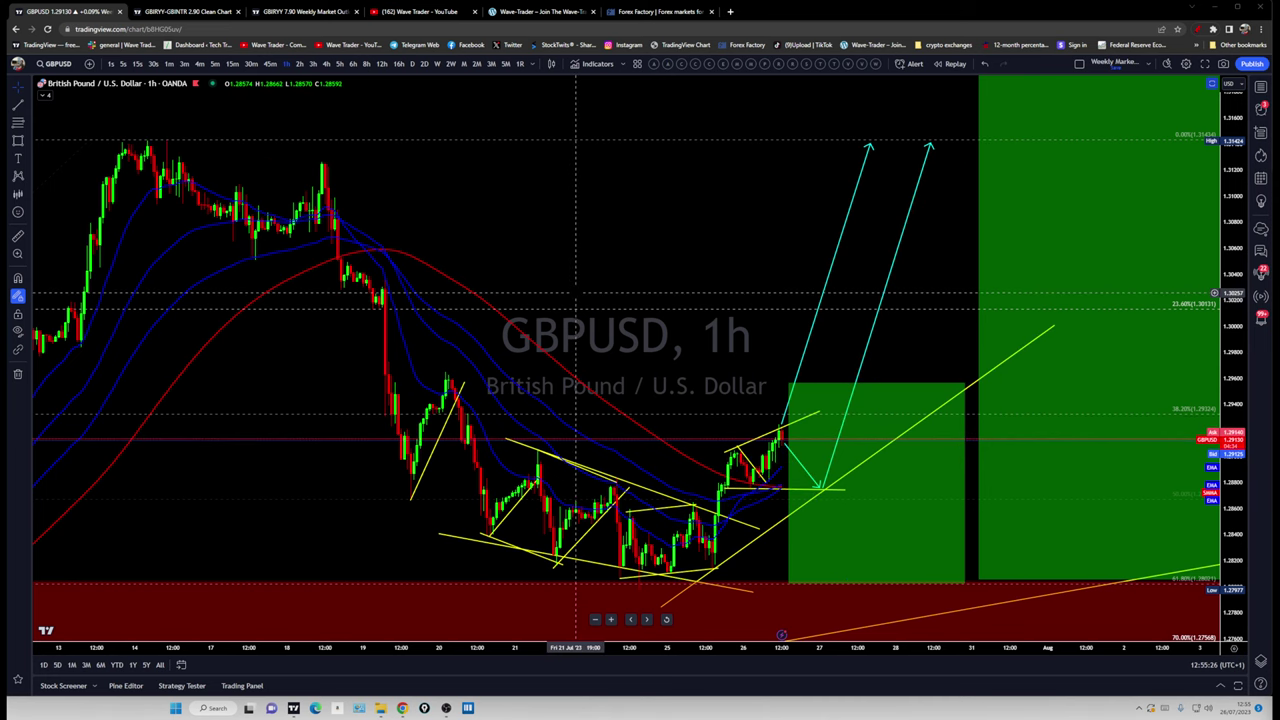
- Enlarge the latest 1-hour candles, draw a falling stroke from the current price through the yellow support line, and undo it
{"action": "scroll", "coordinate": [576, 294], "scroll_direction": "up", "scroll_amount": 5}
{"action": "left_click_drag", "start_coordinate": [621, 225], "coordinate": [1051, 147]}
{"action": "left_click_drag", "start_coordinate": [1232, 518], "coordinate": [1228, 322]}
{"action": "scroll", "coordinate": [847, 526], "scroll_direction": "up", "scroll_amount": 1}
{"action": "left_click_drag", "start_coordinate": [751, 591], "coordinate": [662, 561]}
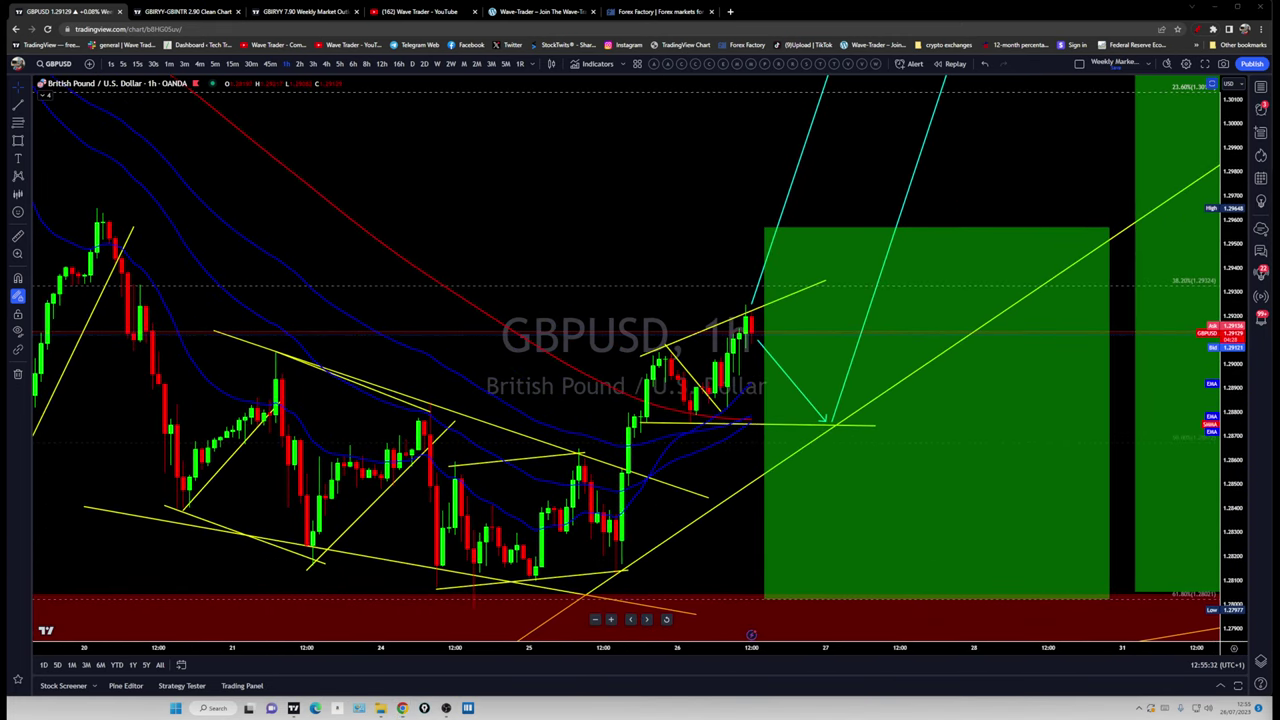
{"action": "left_click_drag", "start_coordinate": [756, 336], "coordinate": [885, 512]}
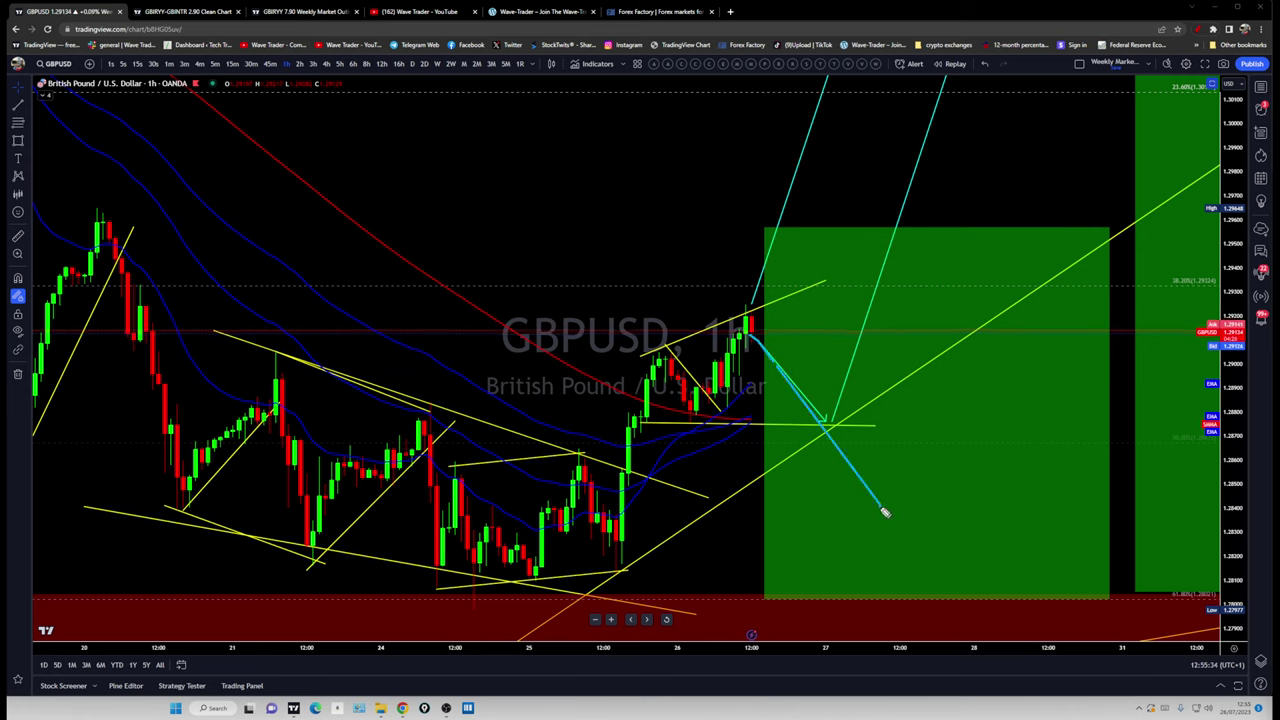
{"action": "key", "text": "ctrl+z"}
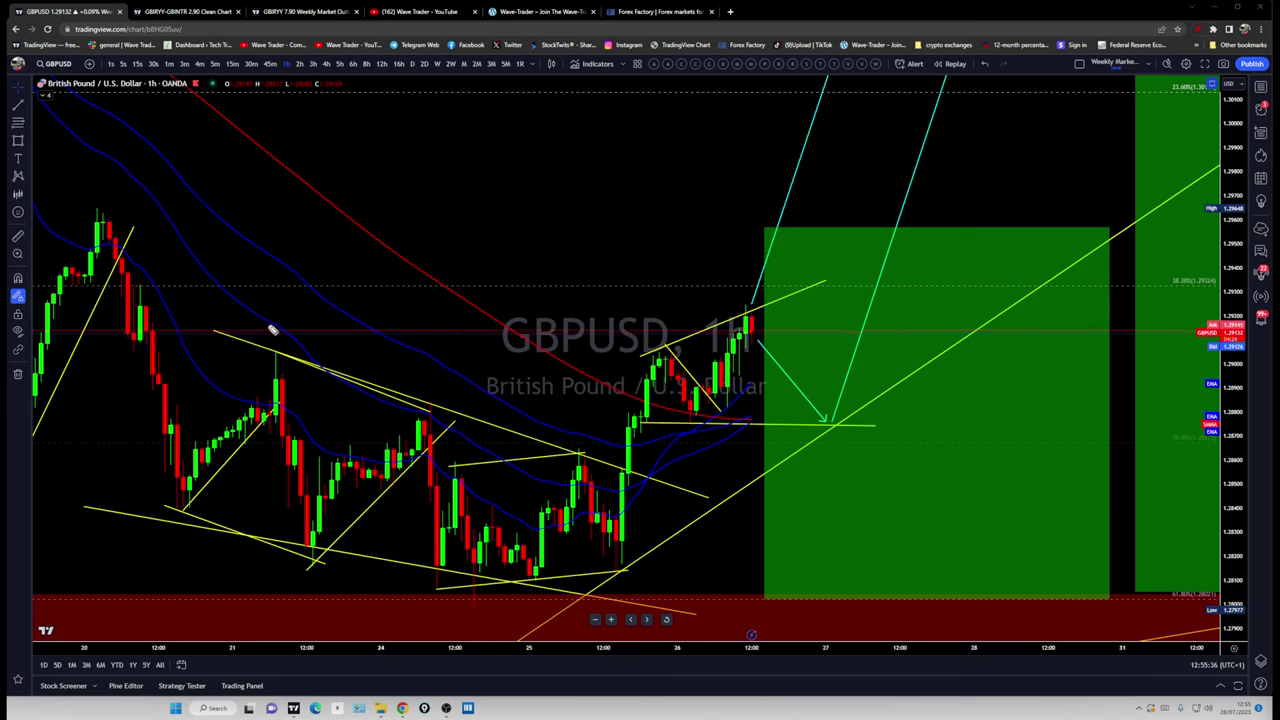
- Sketch a rally and consolidation above the small green zone, an arrow back to the earlier peak, and rising continuation lines, and clear them
{"action": "mouse_move", "coordinate": [754, 322]}
{"action": "left_mouse_down"}
{"action": "mouse_move", "coordinate": [794, 214]}
{"action": "mouse_move", "coordinate": [840, 211]}
{"action": "mouse_move", "coordinate": [849, 246]}
{"action": "mouse_move", "coordinate": [866, 250]}
{"action": "left_mouse_up"}
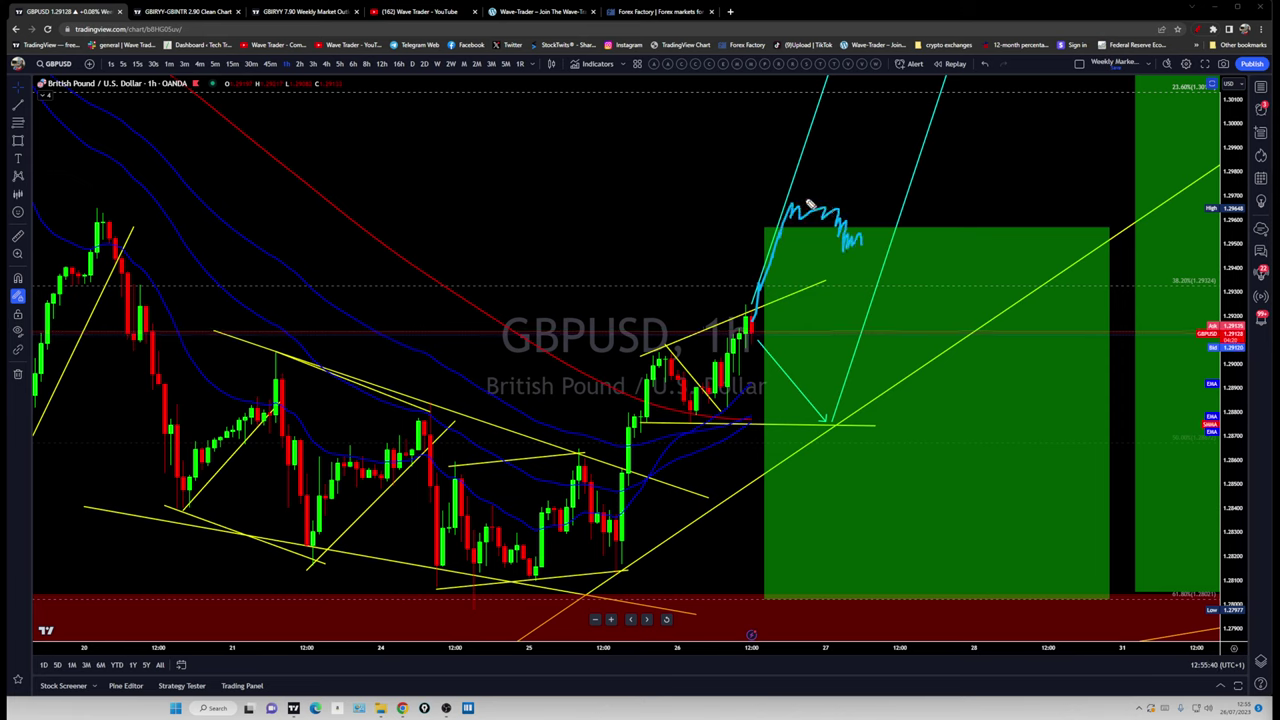
{"action": "mouse_move", "coordinate": [811, 204]}
{"action": "left_mouse_down"}
{"action": "mouse_move", "coordinate": [866, 240]}
{"action": "mouse_move", "coordinate": [732, 162]}
{"action": "mouse_move", "coordinate": [666, 304]}
{"action": "mouse_move", "coordinate": [683, 307]}
{"action": "left_mouse_up"}
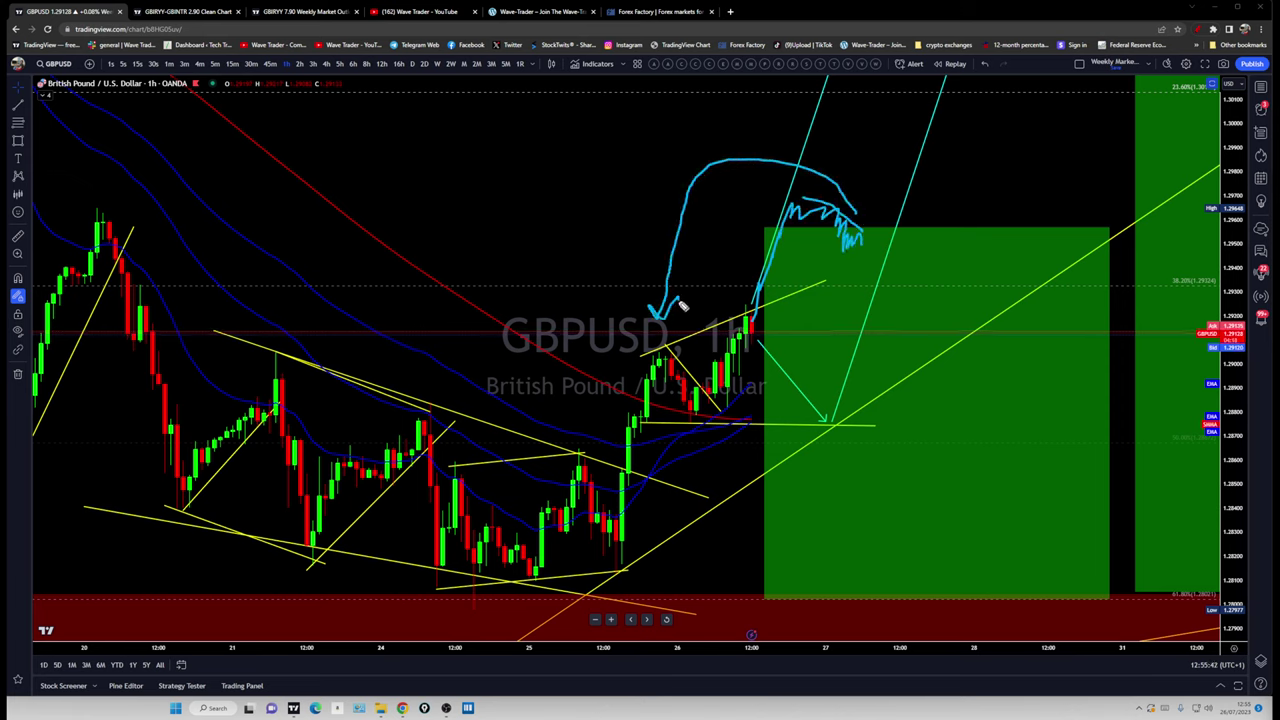
{"action": "left_click_drag", "start_coordinate": [663, 531], "coordinate": [985, 165]}
{"action": "left_click_drag", "start_coordinate": [870, 232], "coordinate": [930, 55]}
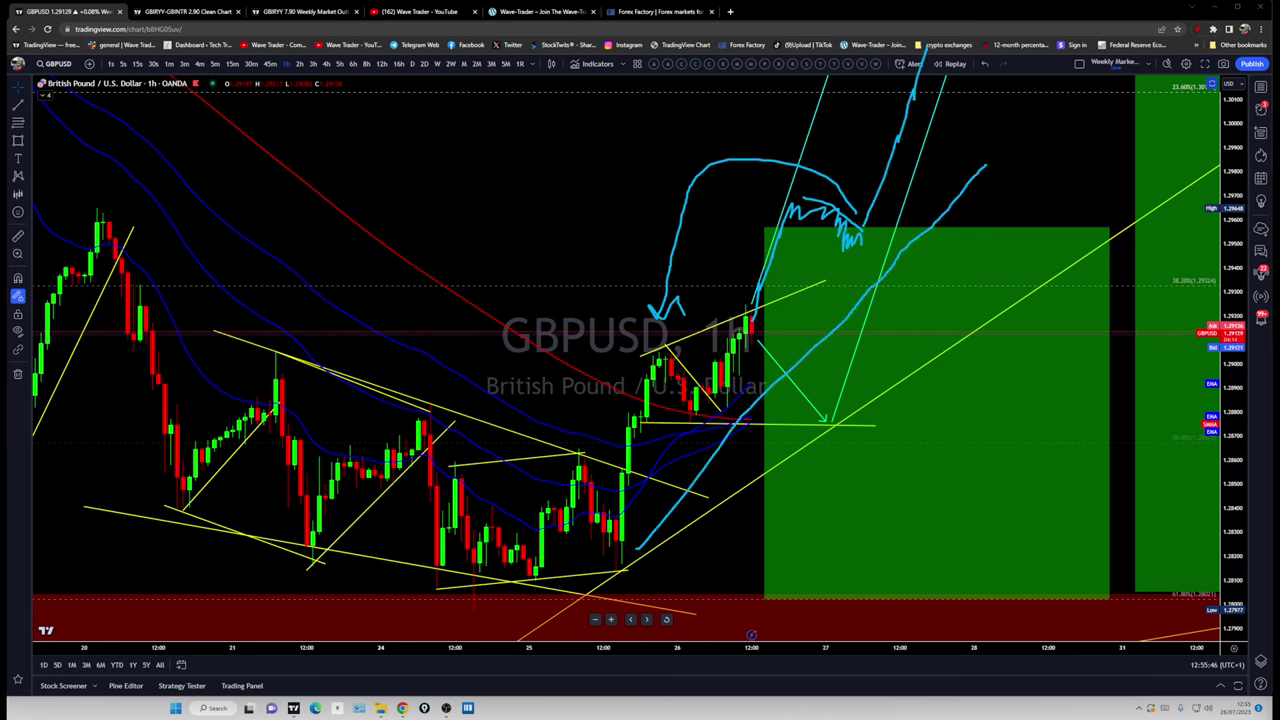
{"action": "key", "text": "Escape"}
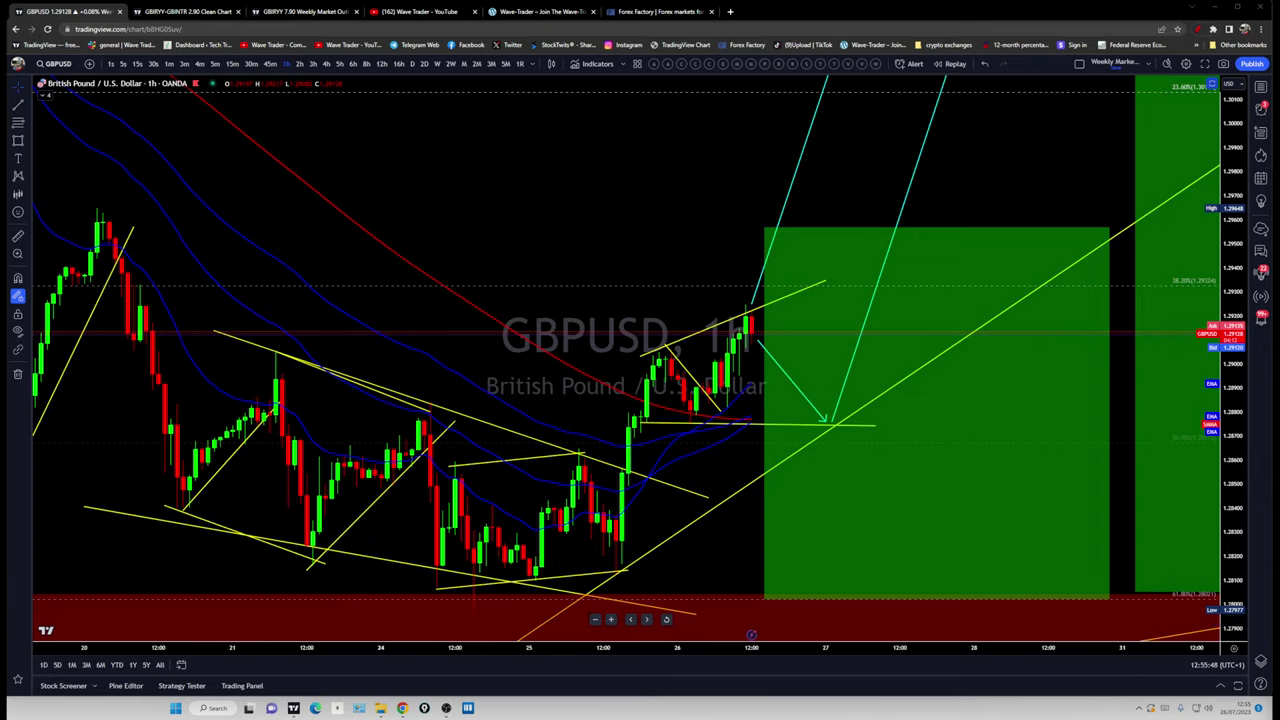